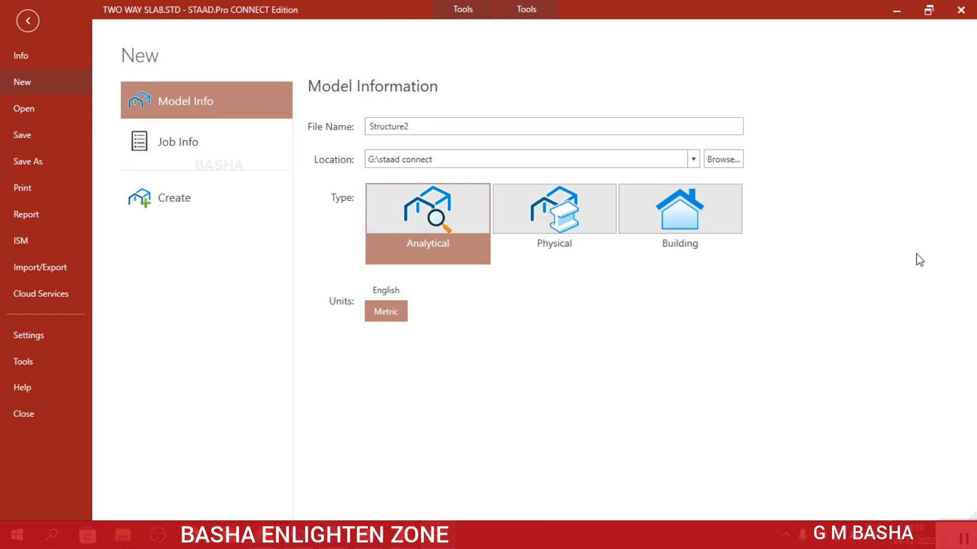
Step: Create a metric analytical model named TWO WAY SLAB, overwriting the existing file and saving changes to the open one
{"action": "left_click_drag", "start_coordinate": [420, 127], "coordinate": [270, 126]}
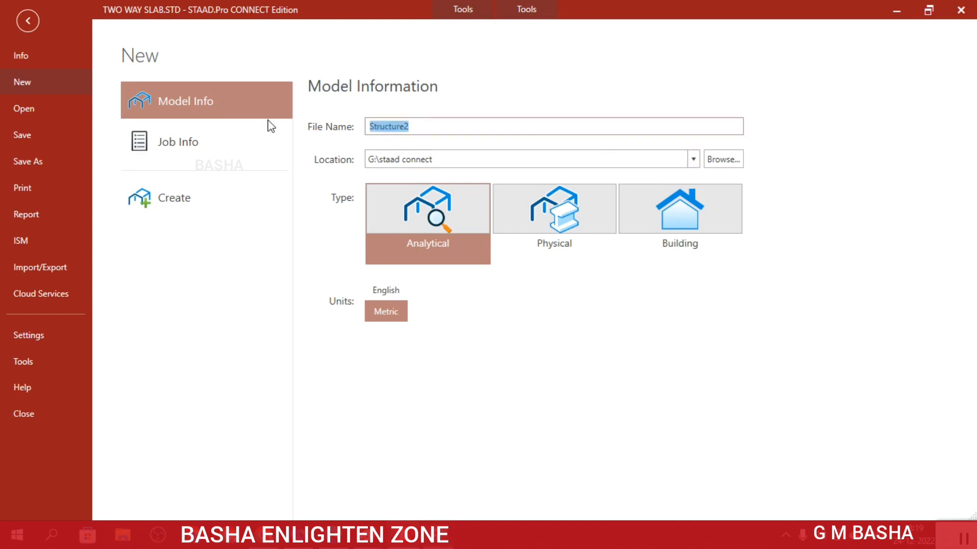
{"action": "type", "text": "T"}
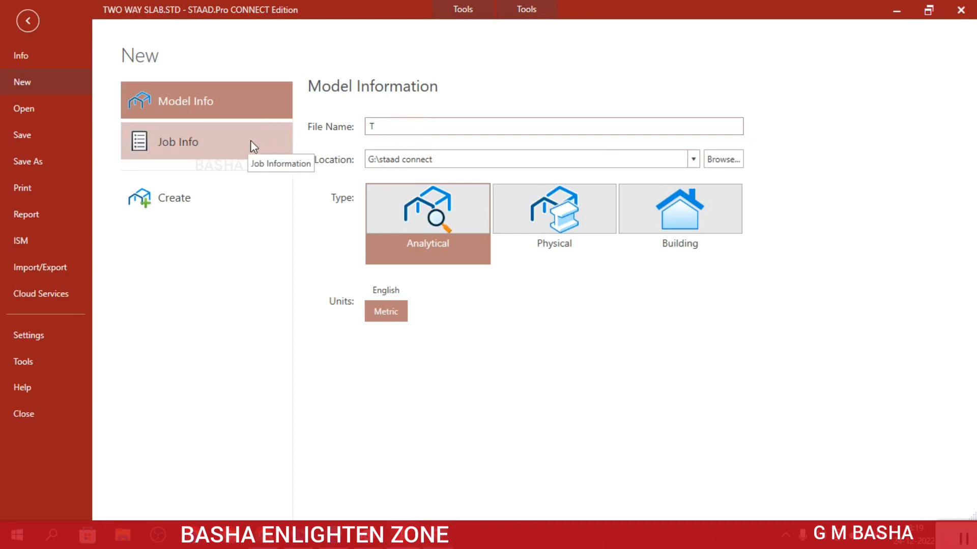
{"action": "type", "text": "WO WAY SLAB"}
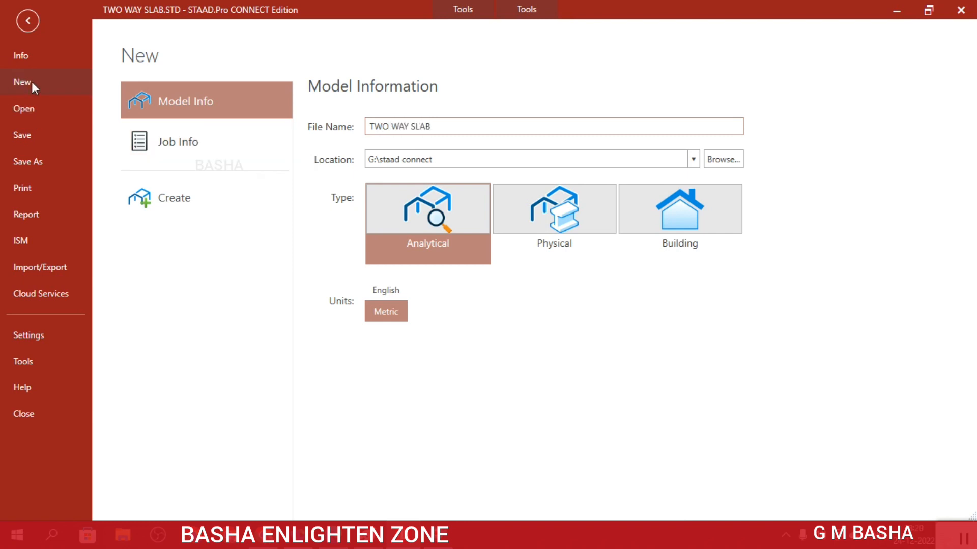
{"action": "left_click", "coordinate": [965, 542]}
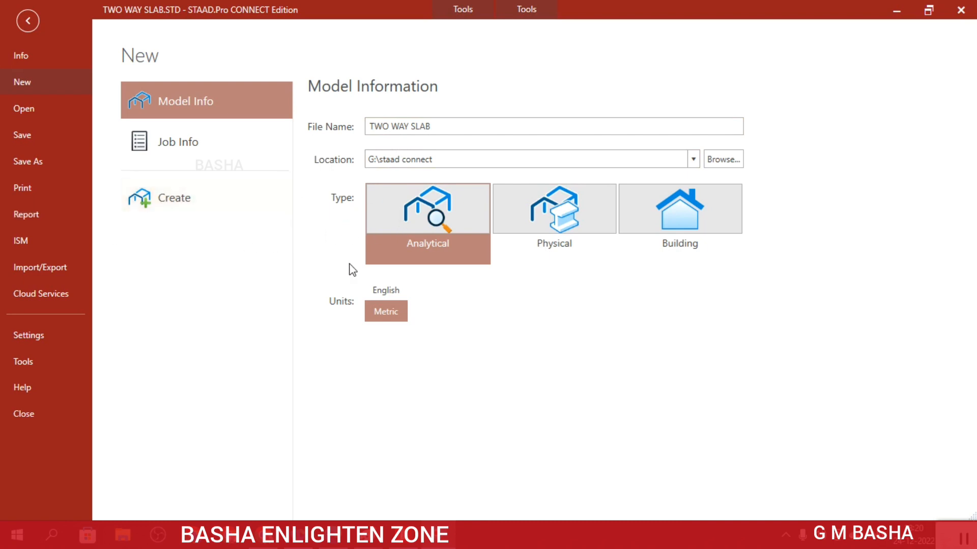
{"action": "left_click", "coordinate": [393, 319]}
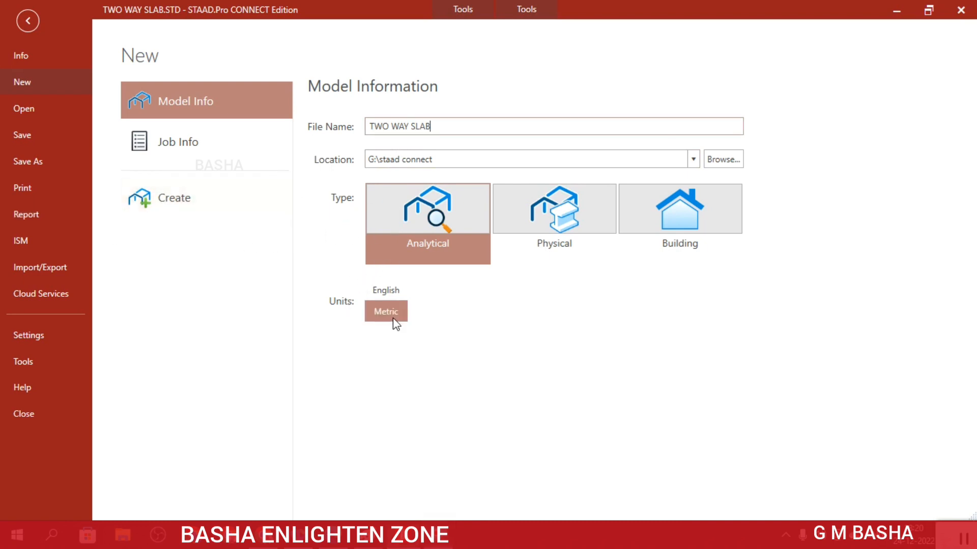
{"action": "left_click", "coordinate": [187, 196]}
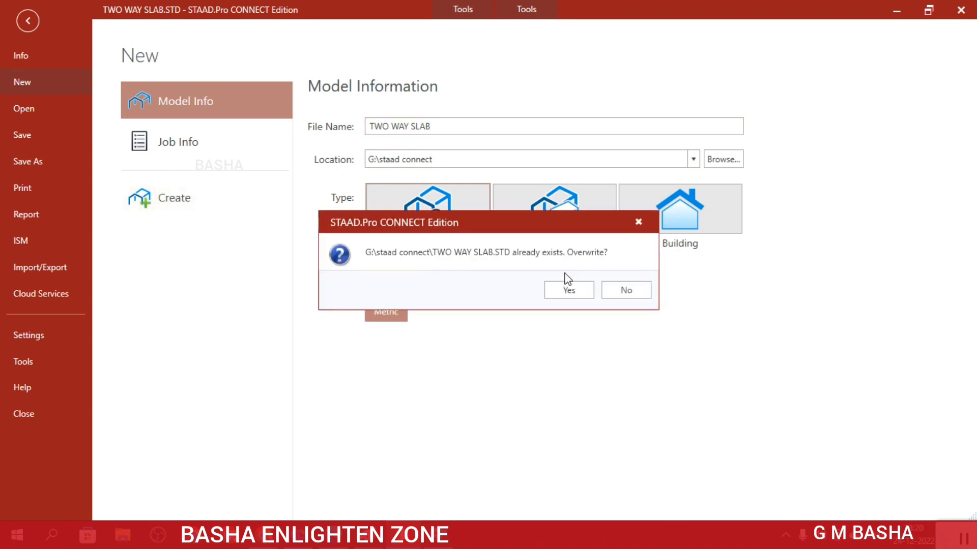
{"action": "left_click", "coordinate": [572, 294]}
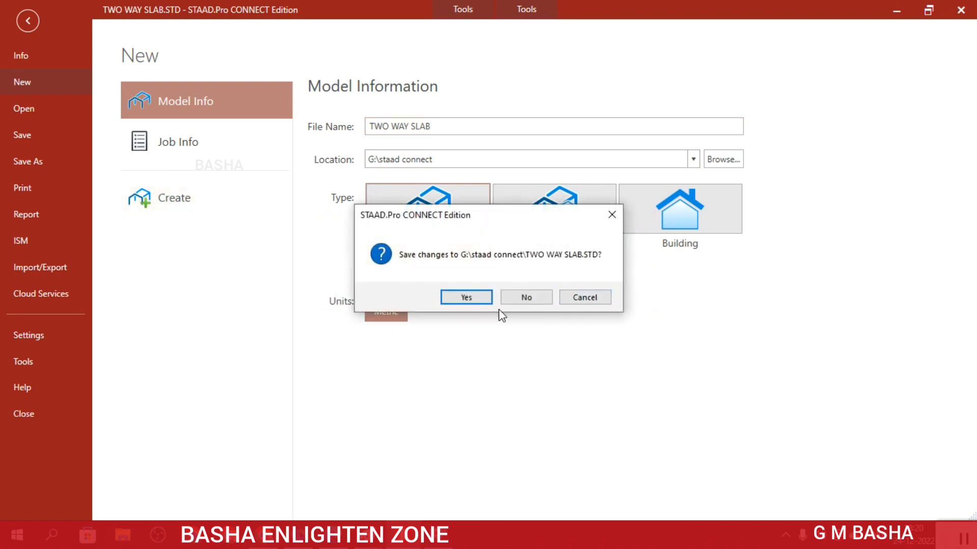
{"action": "left_click", "coordinate": [468, 299]}
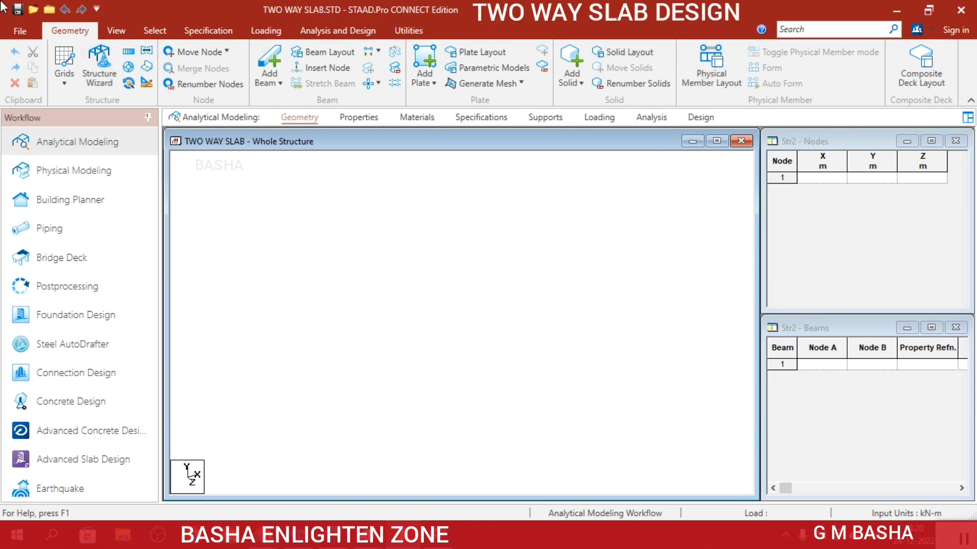
Step: Start the snap beam grid and set the default linear grid to the X-Z plane
{"action": "left_click", "coordinate": [60, 87]}
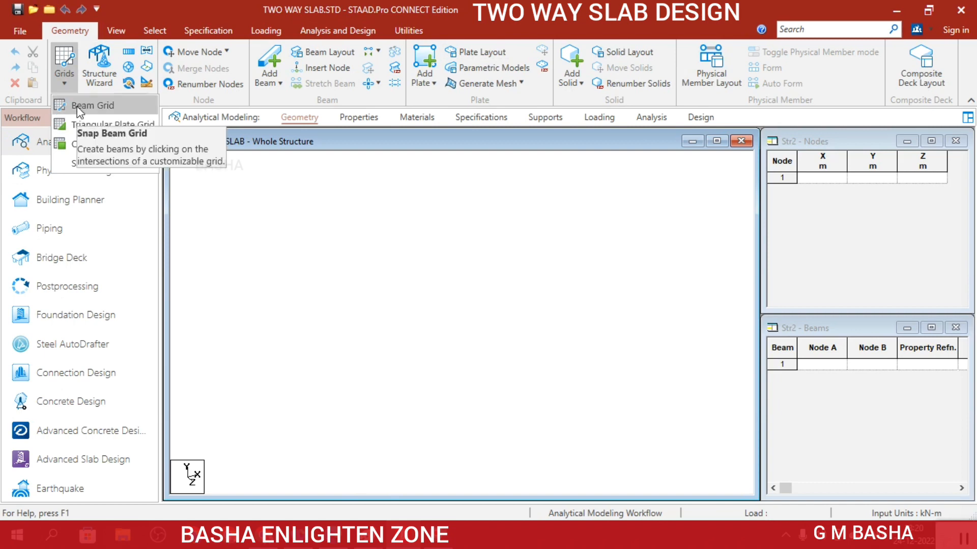
{"action": "left_click", "coordinate": [78, 106]}
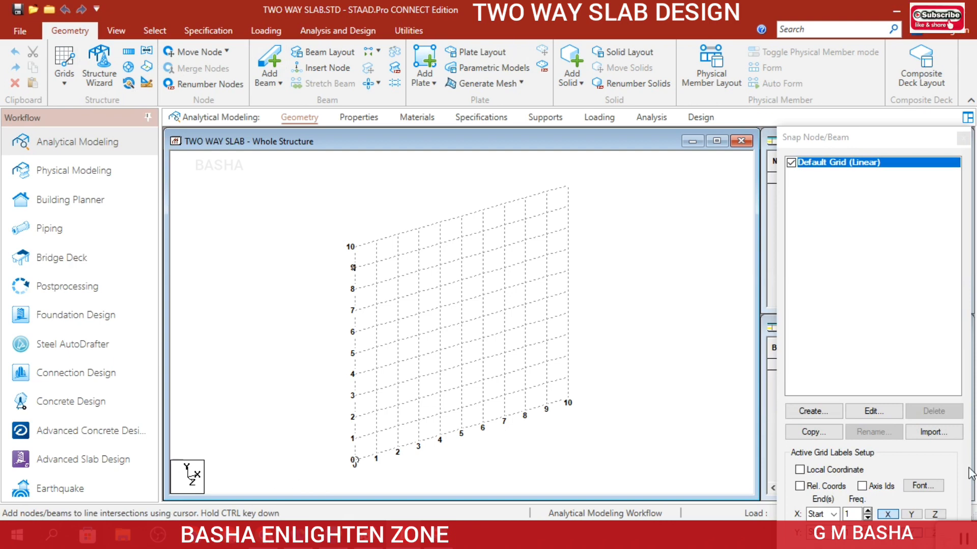
{"action": "left_click", "coordinate": [869, 415]}
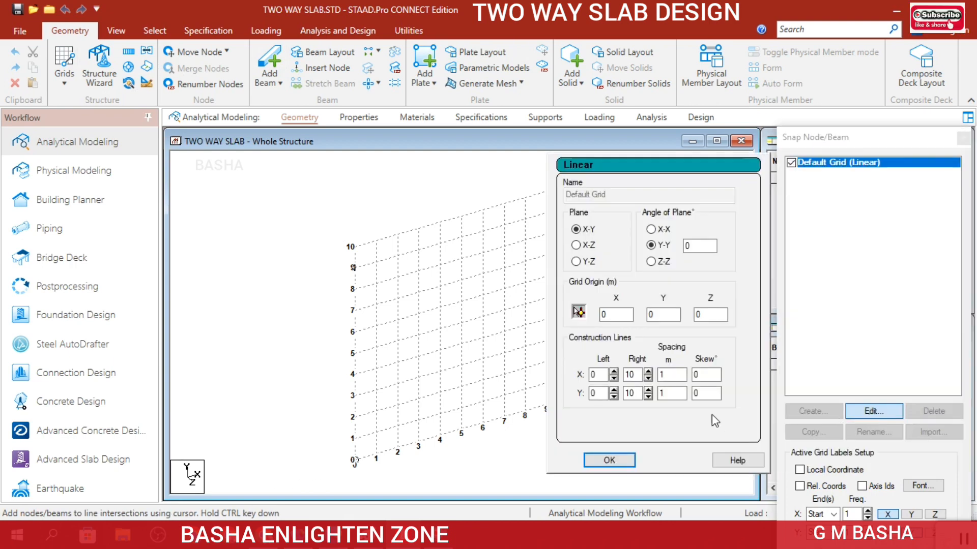
{"action": "left_click", "coordinate": [576, 245]}
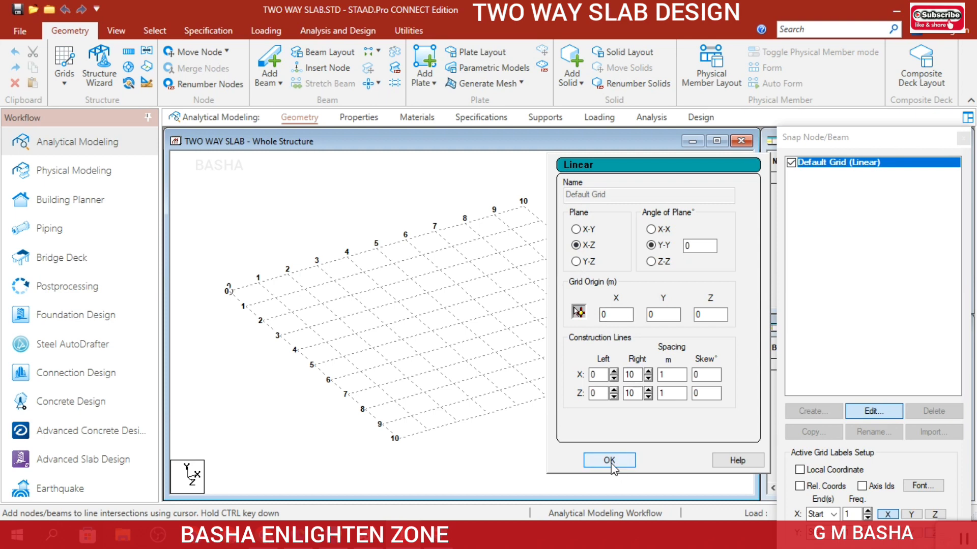
{"action": "left_click", "coordinate": [610, 461]}
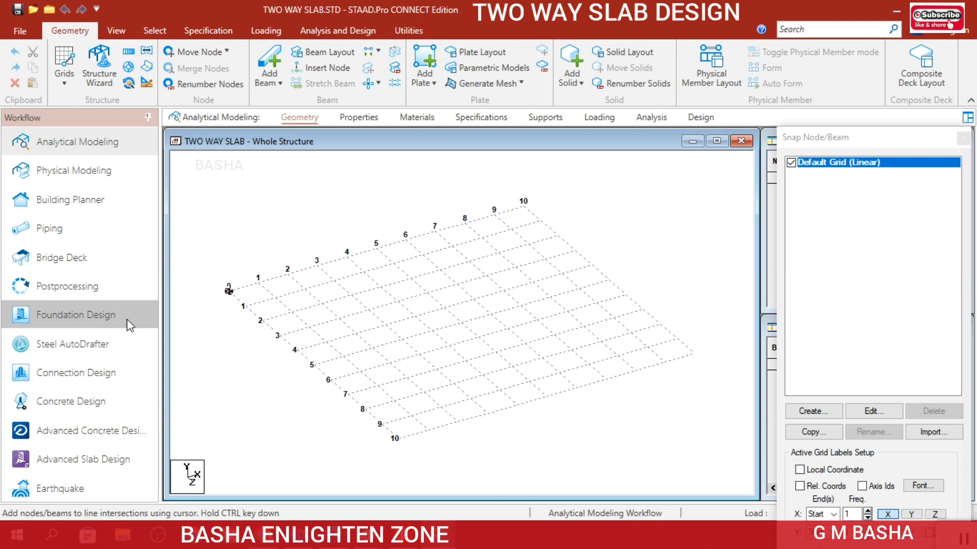
Step: Draw a closed beam rectangle from the grid origin, 3 m along X and 4 m along Z, and hide the default grid
{"action": "left_click", "coordinate": [228, 291]}
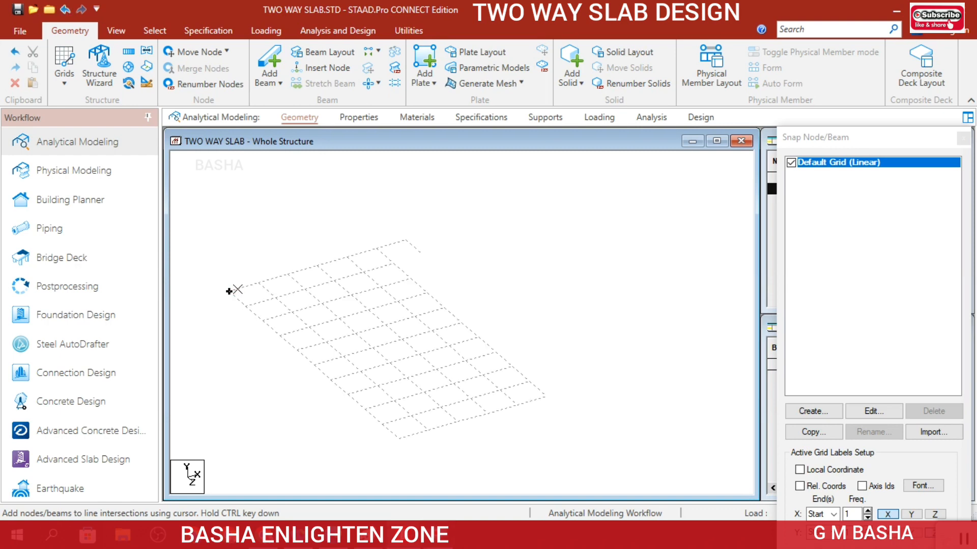
{"action": "left_click", "coordinate": [317, 264]}
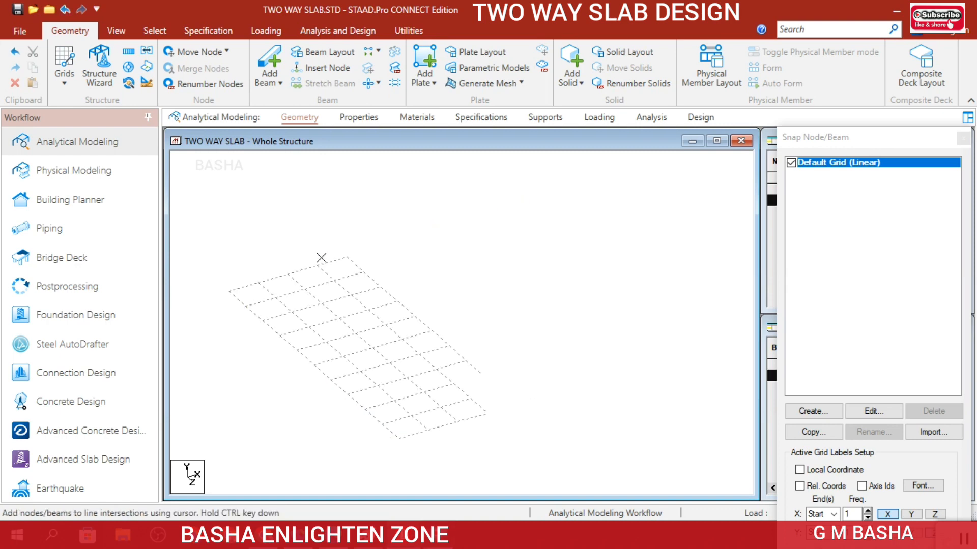
{"action": "left_click", "coordinate": [378, 322]}
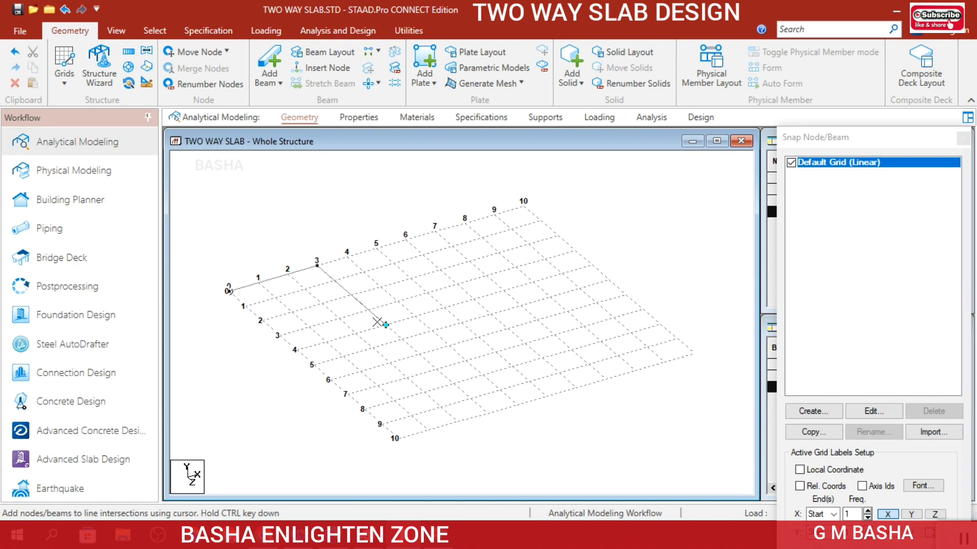
{"action": "left_click", "coordinate": [301, 351]}
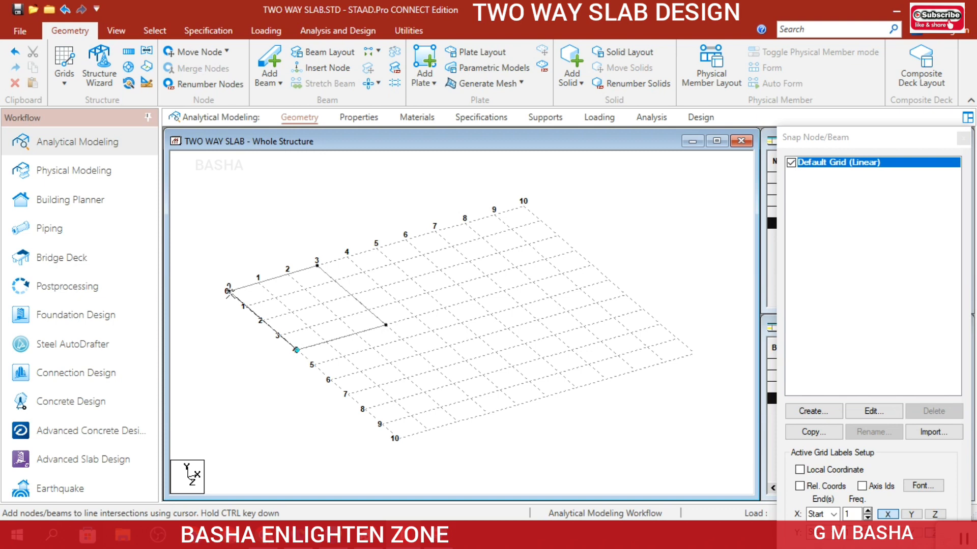
{"action": "left_click", "coordinate": [229, 293]}
{"action": "key", "text": "Escape"}
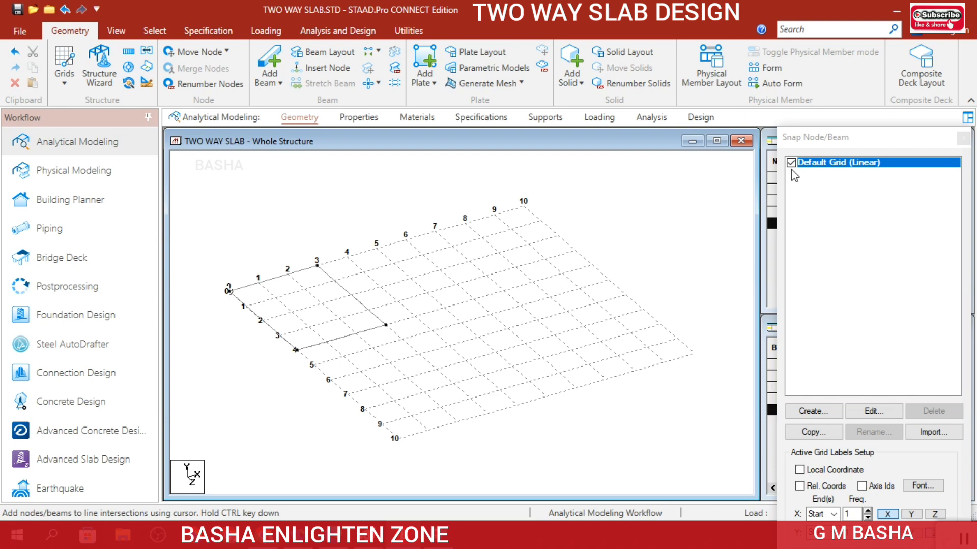
{"action": "left_click", "coordinate": [791, 163]}
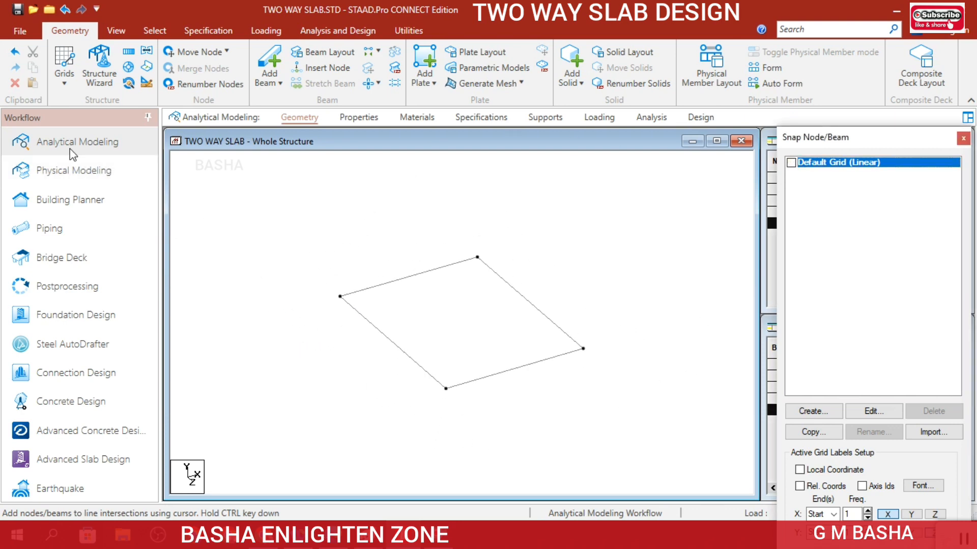
Step: Generate columns below the rectangle's four nodes with one translational repeat of -4 m in Y and linked steps
{"action": "left_click", "coordinate": [128, 51]}
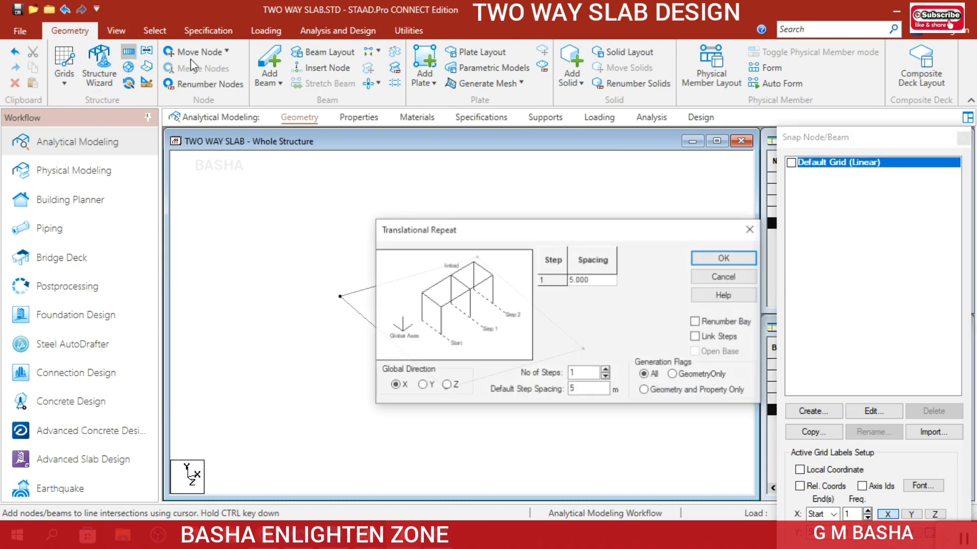
{"action": "left_click_drag", "start_coordinate": [493, 231], "coordinate": [648, 53]}
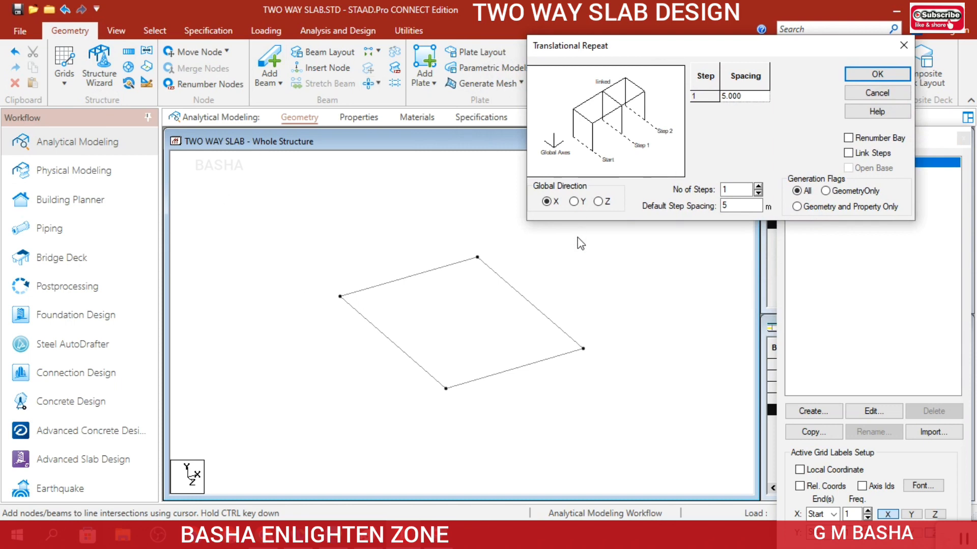
{"action": "left_click", "coordinate": [154, 31]}
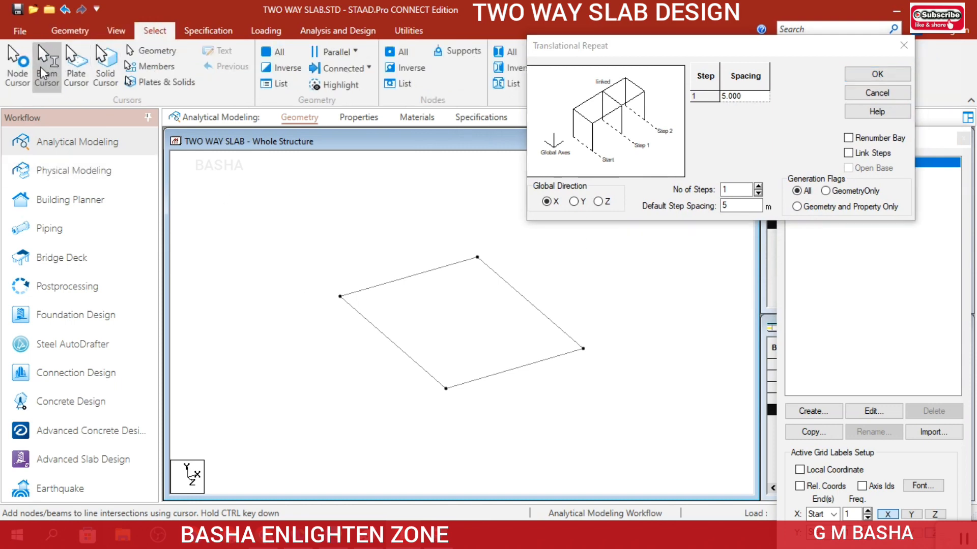
{"action": "left_click", "coordinate": [17, 63]}
{"action": "left_click_drag", "start_coordinate": [258, 211], "coordinate": [590, 433]}
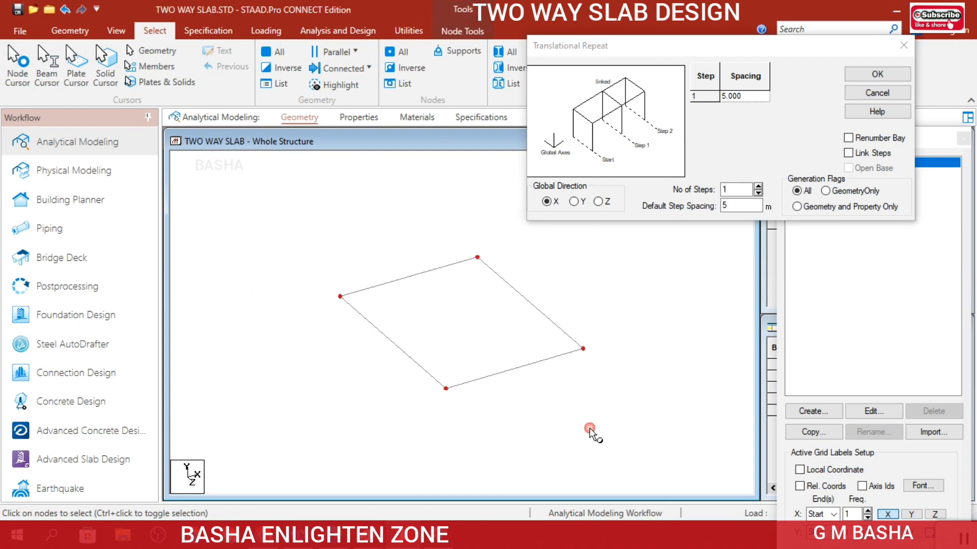
{"action": "left_click", "coordinate": [574, 201]}
{"action": "double_click", "coordinate": [725, 206]}
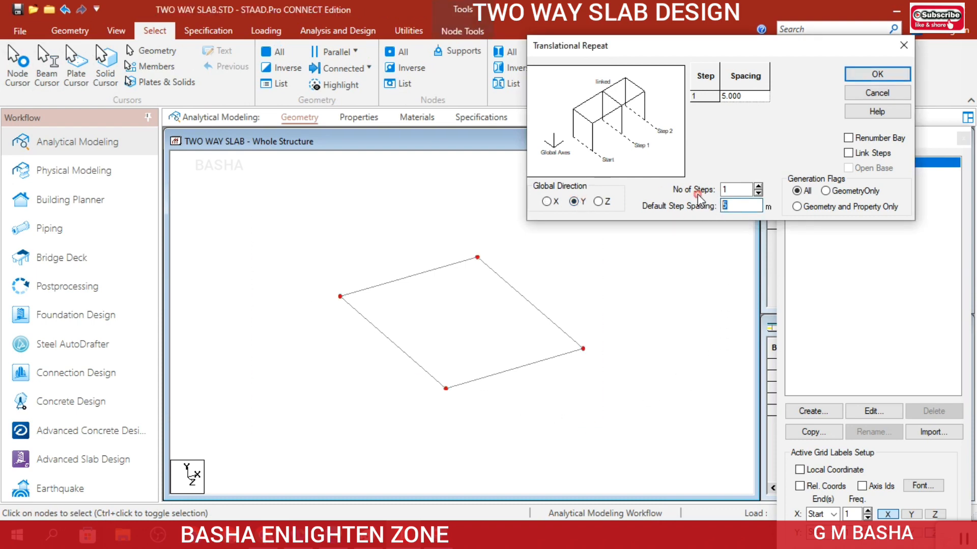
{"action": "key", "text": "BackSpace"}
{"action": "left_click", "coordinate": [852, 153]}
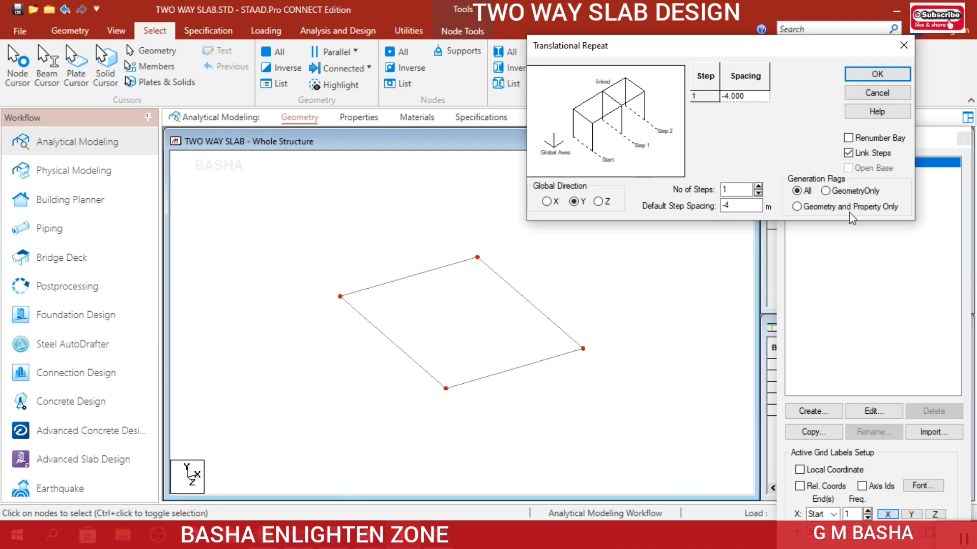
{"action": "left_click", "coordinate": [889, 76]}
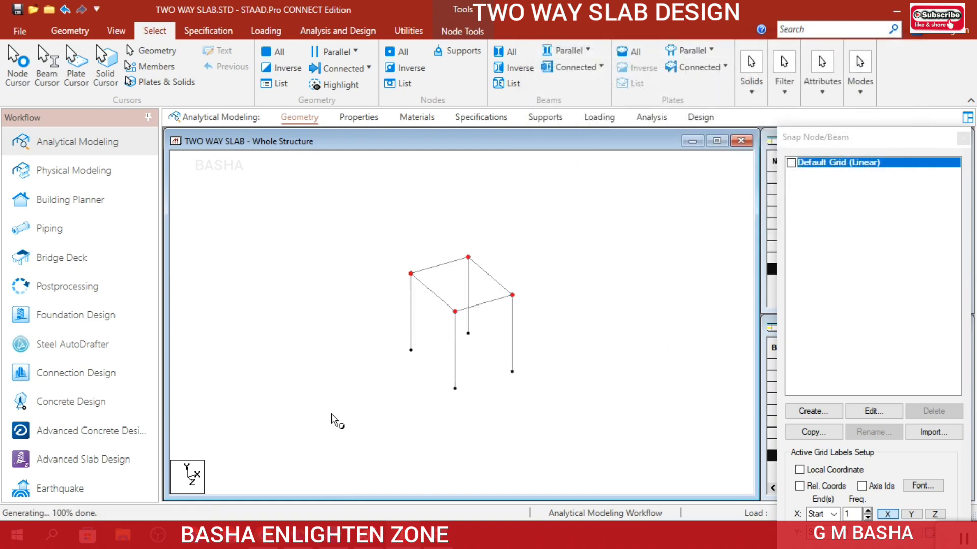
{"action": "left_click", "coordinate": [528, 305]}
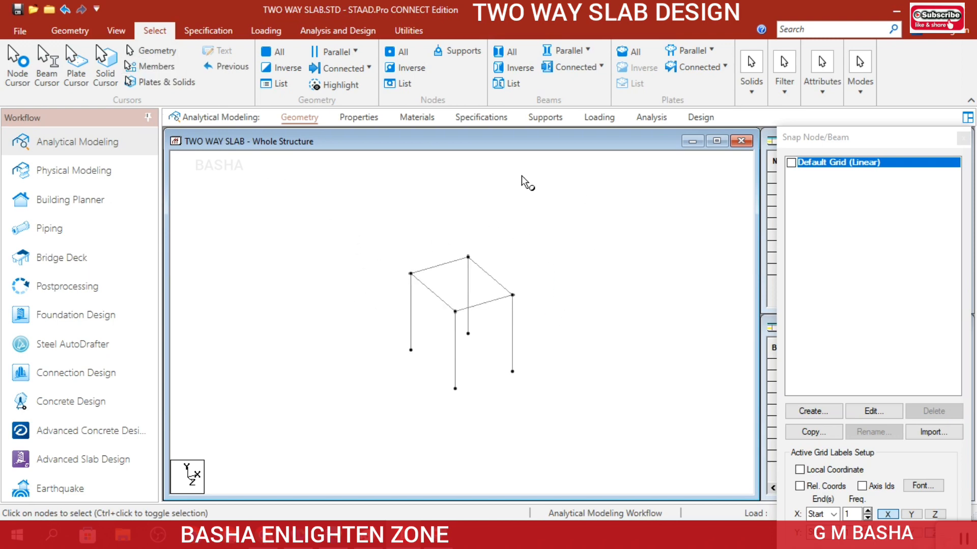
Step: Select the whole frame and repeat it upward in Y with 5 steps at 4 m spacing
{"action": "left_click", "coordinate": [158, 51]}
{"action": "left_click_drag", "start_coordinate": [371, 213], "coordinate": [554, 409]}
{"action": "left_click", "coordinate": [70, 30]}
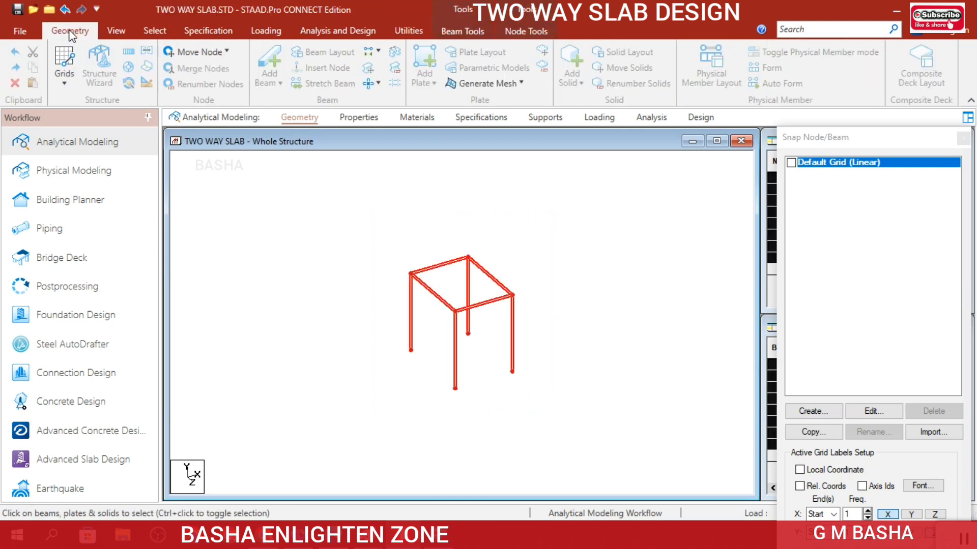
{"action": "left_click", "coordinate": [127, 52]}
{"action": "left_click_drag", "start_coordinate": [575, 235], "coordinate": [732, 77]}
{"action": "left_click", "coordinate": [578, 230]}
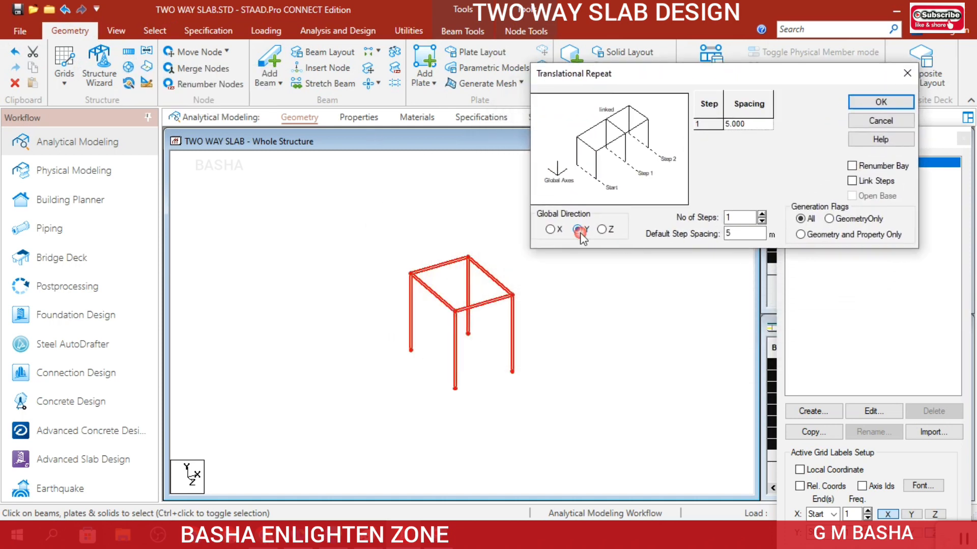
{"action": "double_click", "coordinate": [732, 233]}
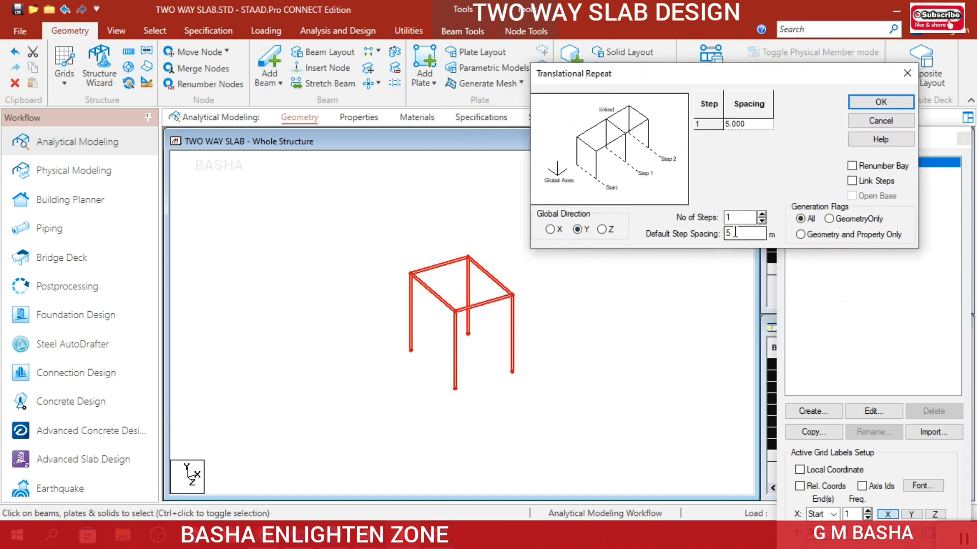
{"action": "left_click", "coordinate": [761, 215]}
{"action": "left_click", "coordinate": [761, 214]}
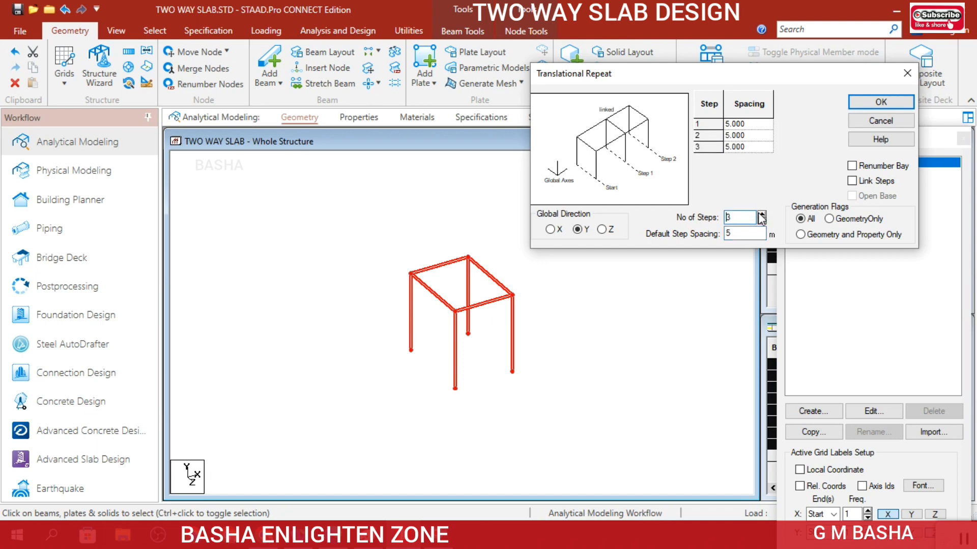
{"action": "left_click", "coordinate": [761, 214]}
{"action": "left_click", "coordinate": [762, 214]}
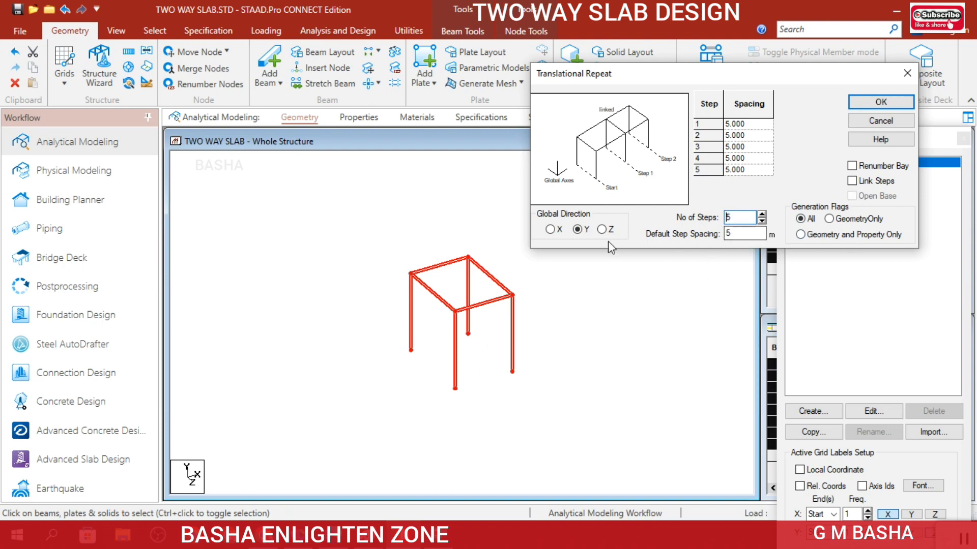
{"action": "key", "text": "Tab"}
{"action": "type", "text": "4"}
{"action": "left_click", "coordinate": [865, 104]}
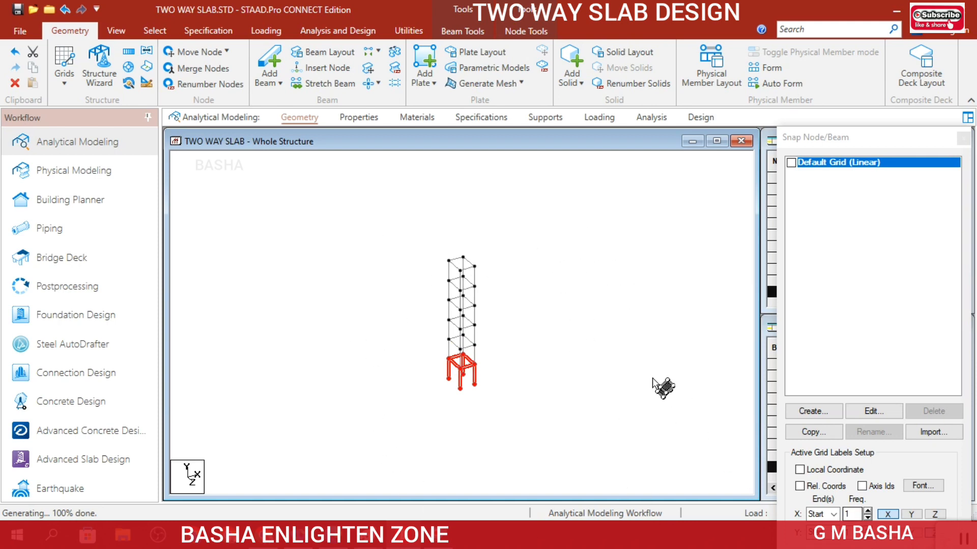
{"action": "left_click", "coordinate": [652, 378]}
{"action": "scroll", "coordinate": [531, 369], "scroll_direction": "up", "scroll_amount": 4}
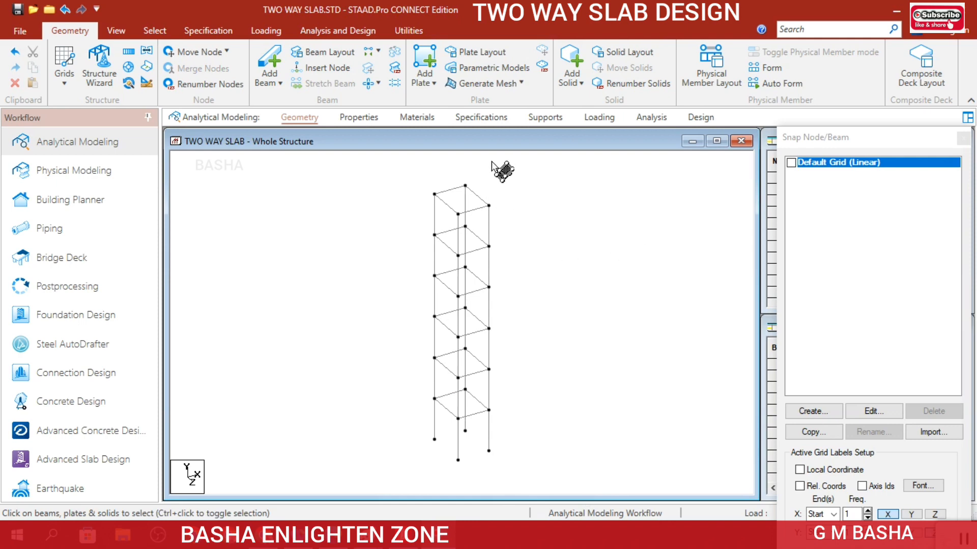
Step: Create a fixed support definition for the structure
{"action": "left_click", "coordinate": [544, 121]}
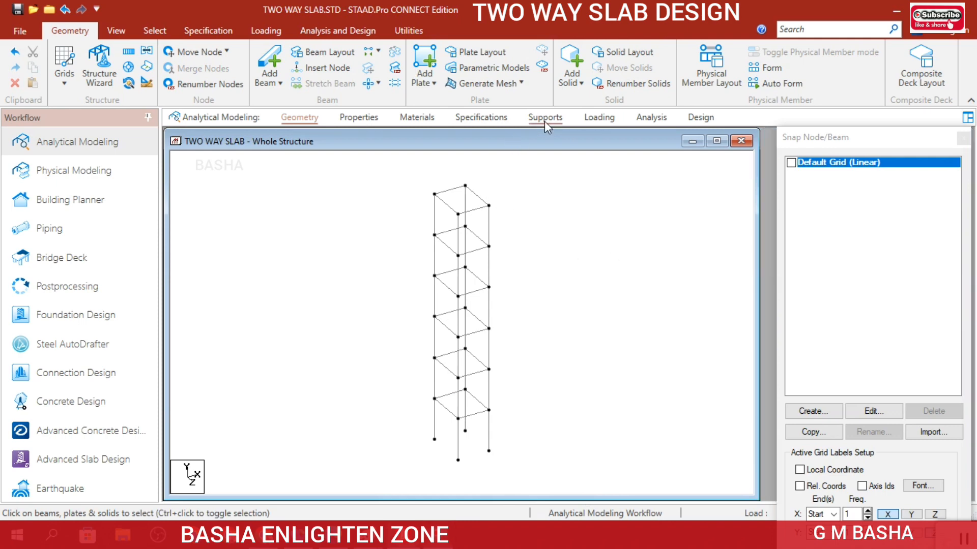
{"action": "left_click", "coordinate": [862, 376]}
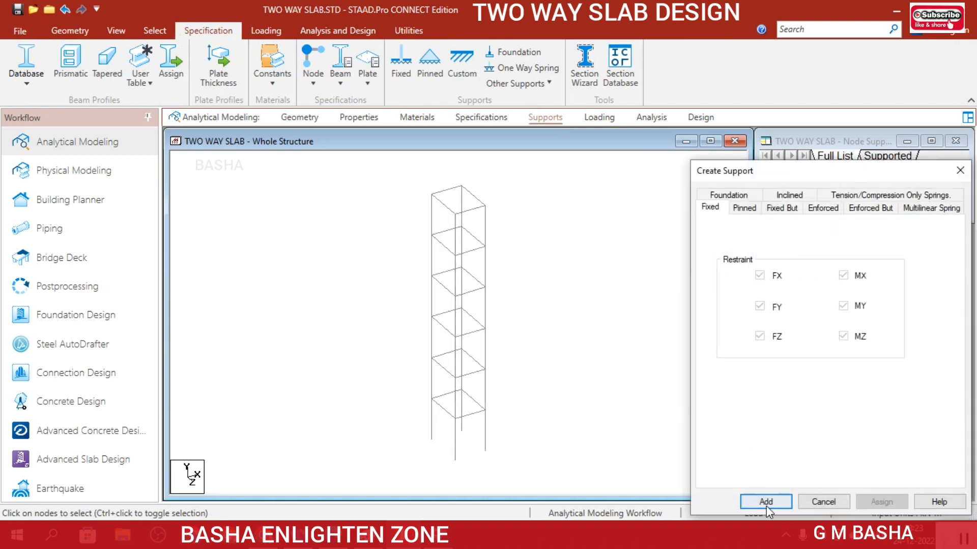
{"action": "left_click", "coordinate": [766, 506]}
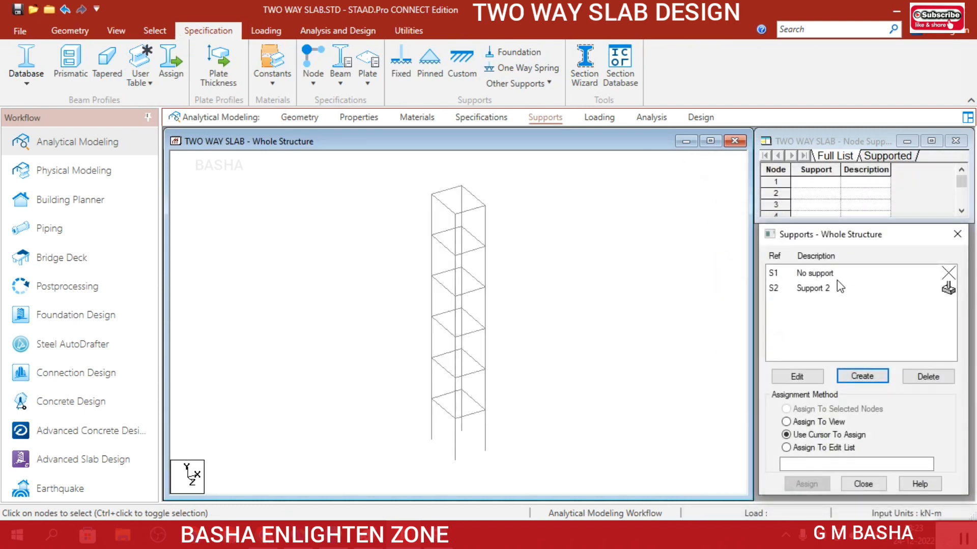
Step: Assign the fixed support (Support 2) to the four column base nodes, selecting them in a front elevation
{"action": "left_click", "coordinate": [819, 292]}
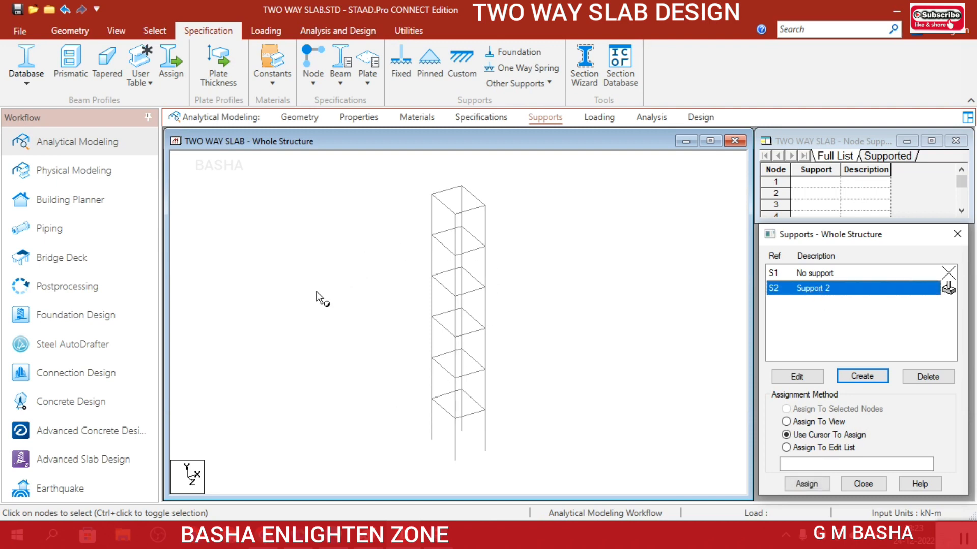
{"action": "left_click", "coordinate": [70, 30]}
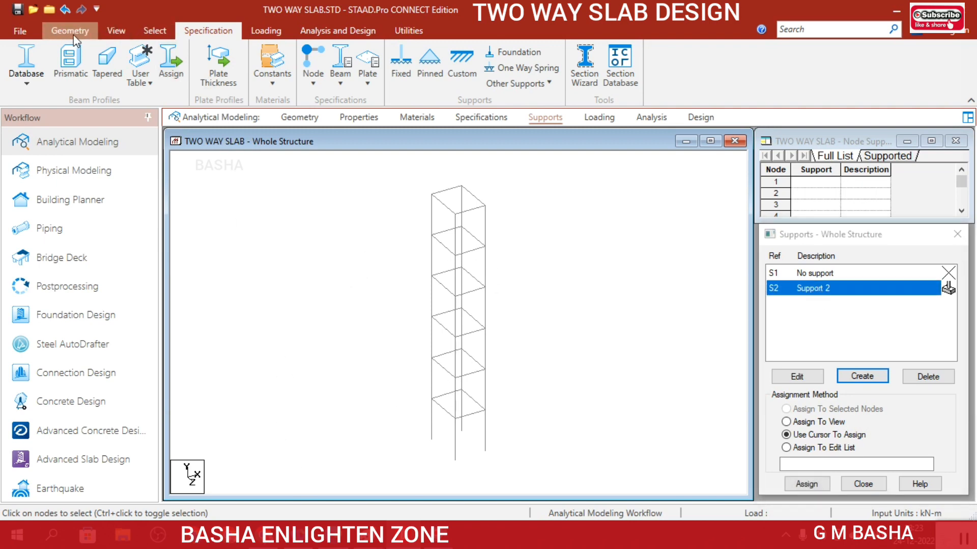
{"action": "left_click", "coordinate": [116, 31]}
{"action": "left_click", "coordinate": [291, 69]}
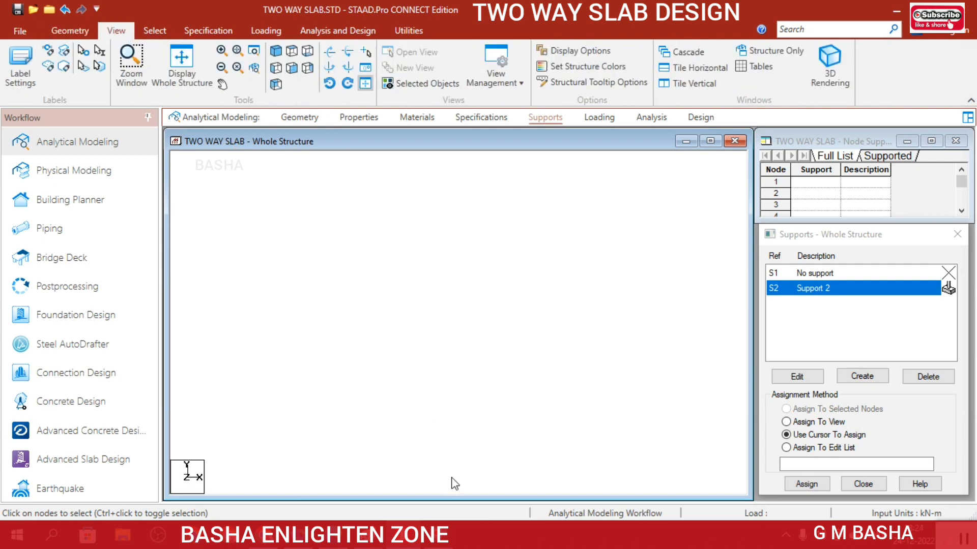
{"action": "left_click_drag", "start_coordinate": [515, 481], "coordinate": [503, 465]}
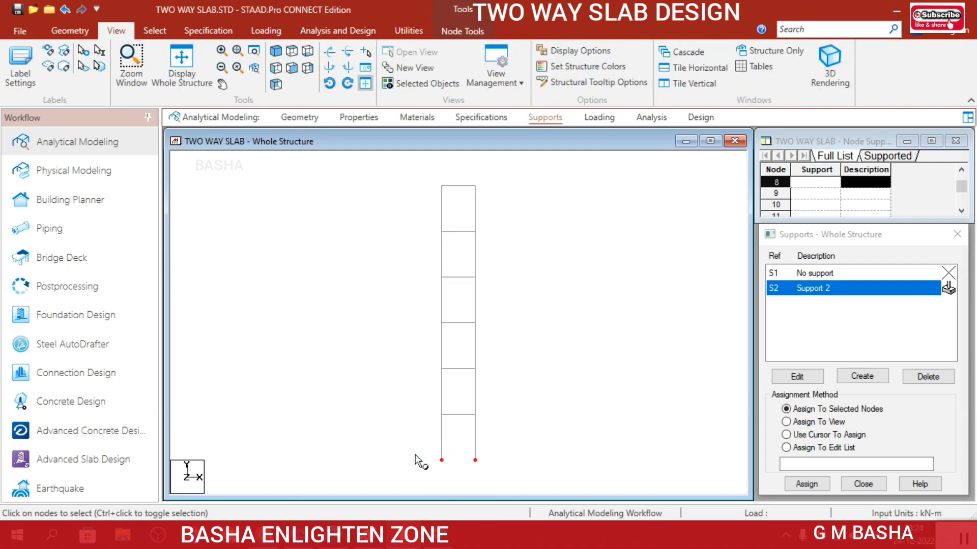
{"action": "left_click", "coordinate": [275, 52]}
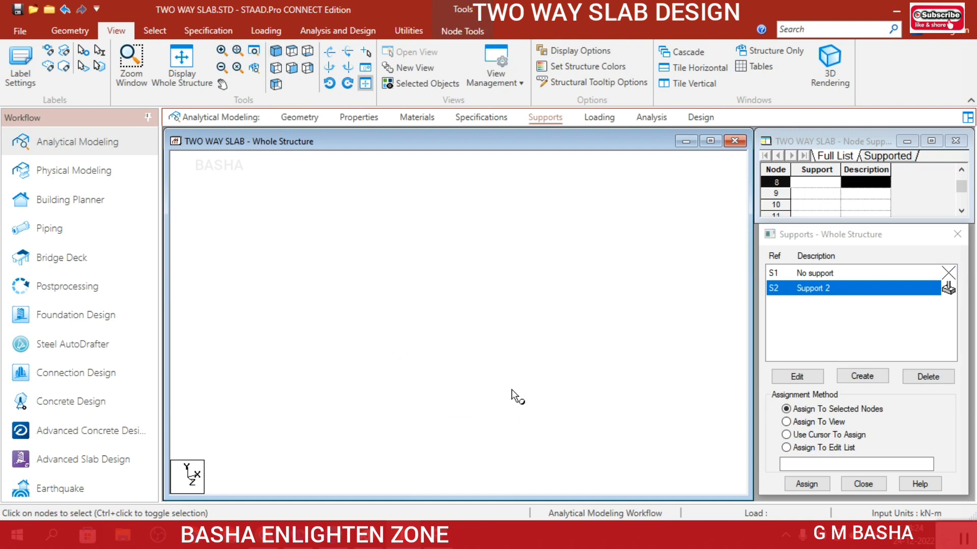
{"action": "left_click", "coordinate": [808, 483]}
{"action": "left_click", "coordinate": [872, 400]}
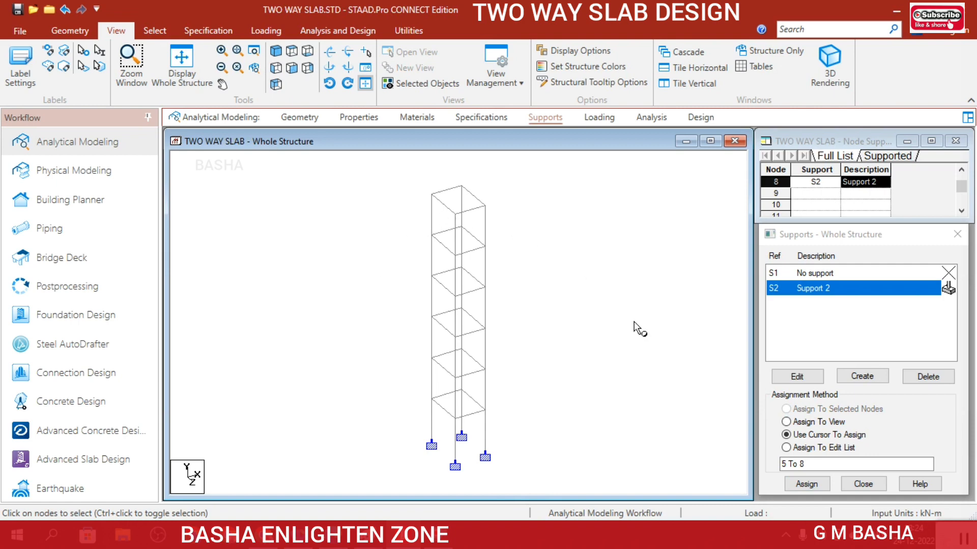
Step: Define a rectangular concrete section with YD 0.5 m and ZD 0.4 m
{"action": "left_click", "coordinate": [359, 117]}
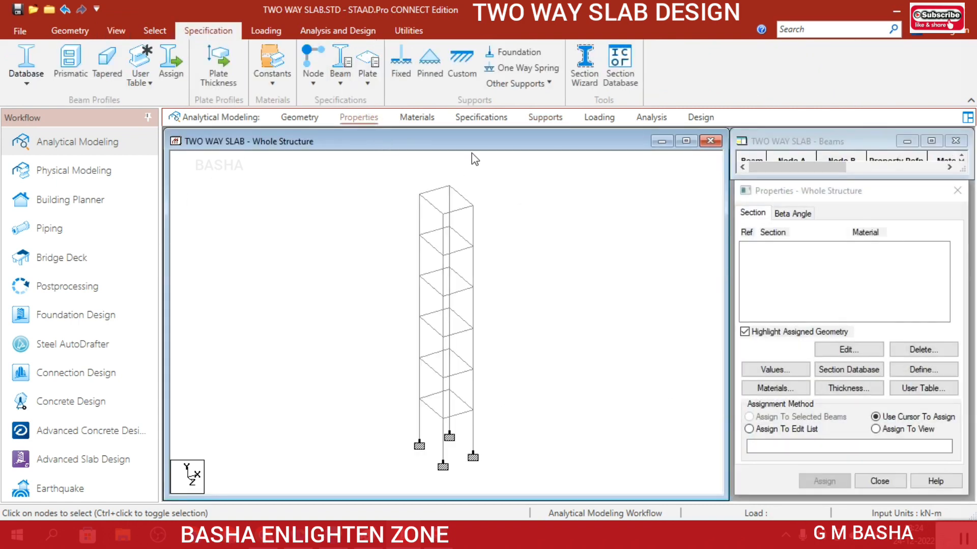
{"action": "left_click", "coordinate": [921, 371]}
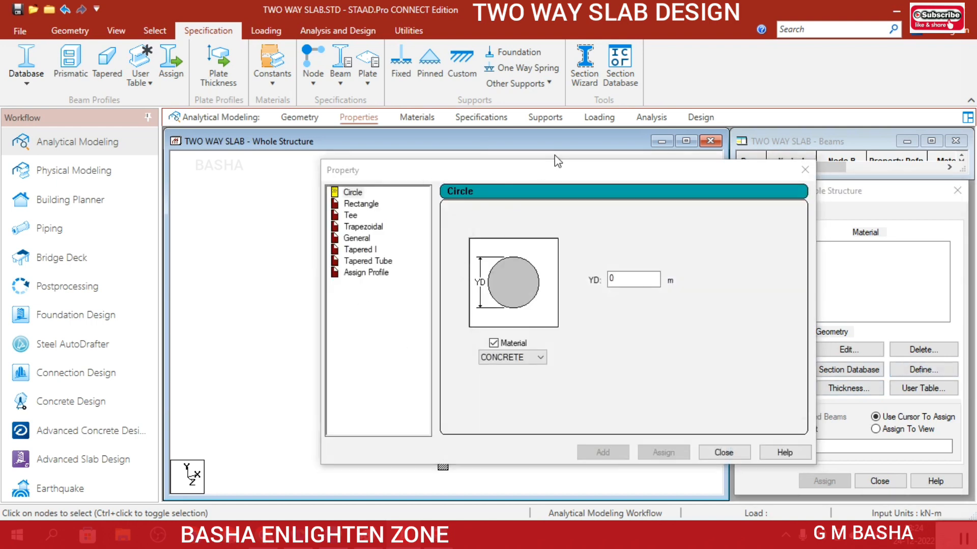
{"action": "left_click_drag", "start_coordinate": [554, 155], "coordinate": [739, 86]}
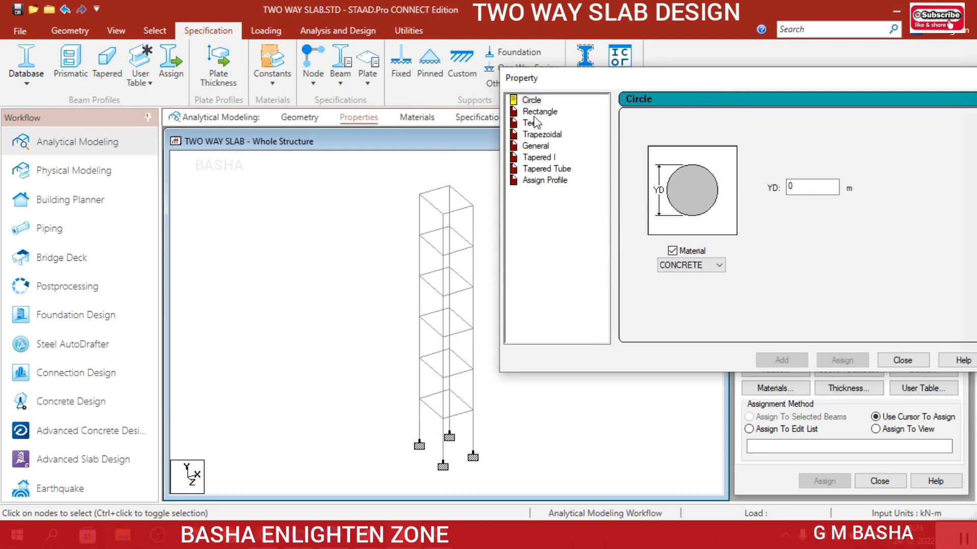
{"action": "left_click", "coordinate": [548, 112]}
{"action": "left_click", "coordinate": [798, 178]}
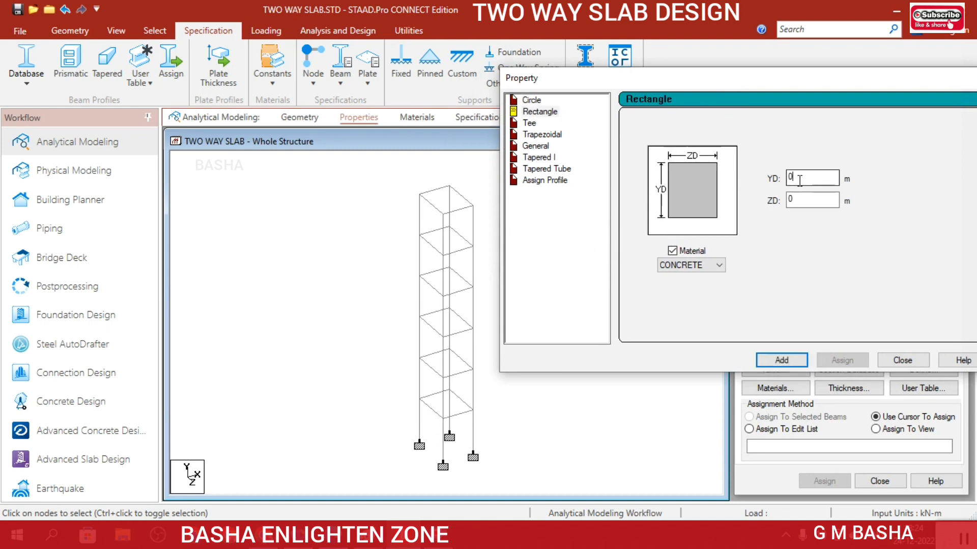
{"action": "type", "text": "."}
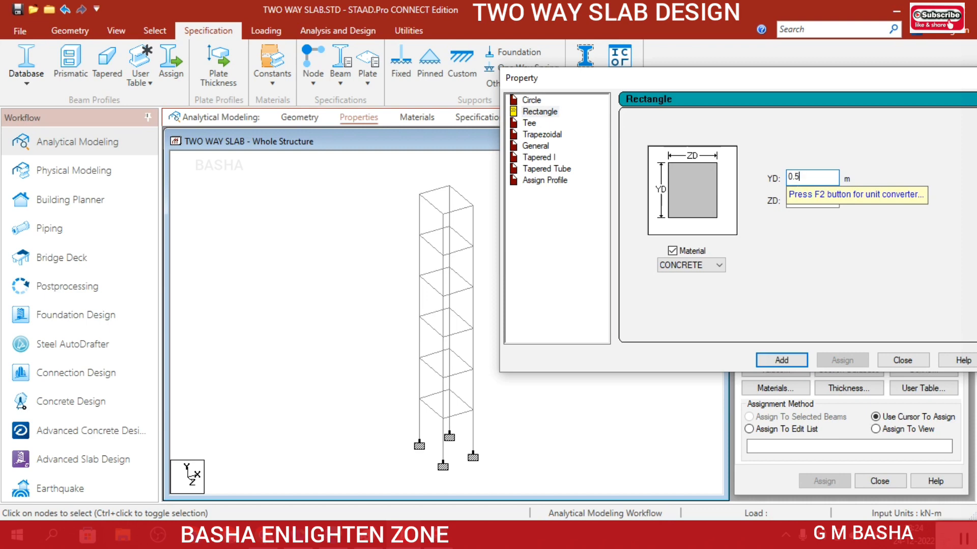
{"action": "type", "text": "5"}
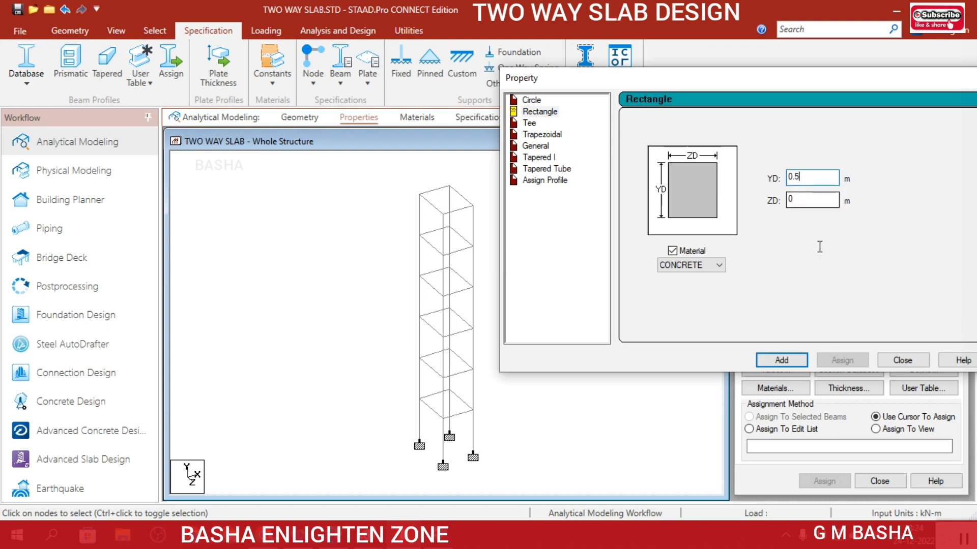
{"action": "left_click", "coordinate": [803, 199]}
{"action": "type", "text": ".4"}
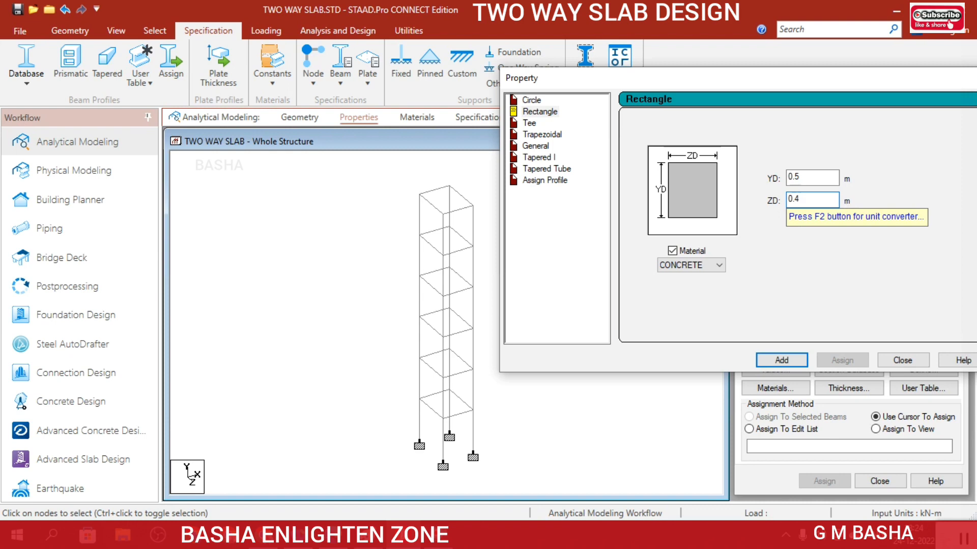
{"action": "left_click", "coordinate": [782, 360]}
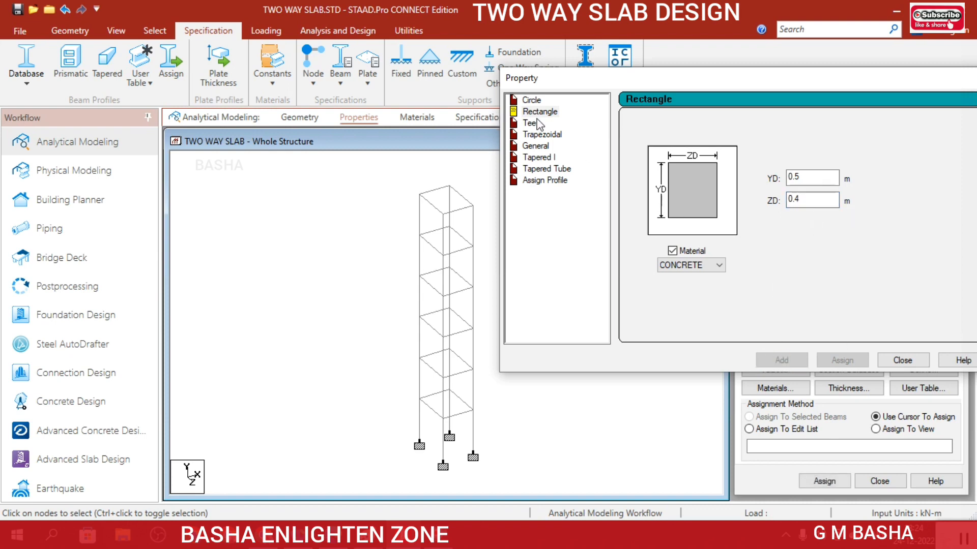
Step: Add a second rectangular concrete section with YD 0.4 m and ZD 0.35 m, and finish defining sections
{"action": "left_click", "coordinate": [812, 180]}
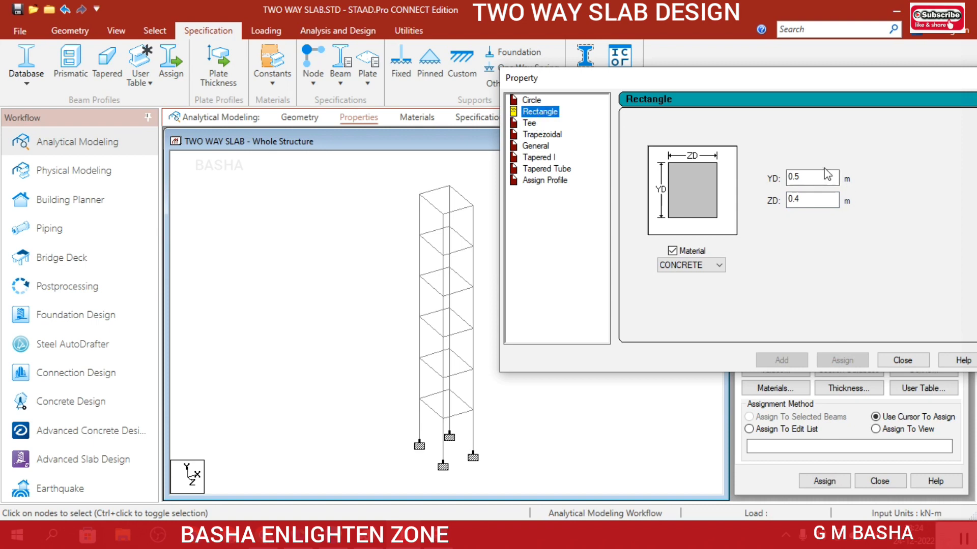
{"action": "key", "text": "BackSpace"}
{"action": "type", "text": "4"}
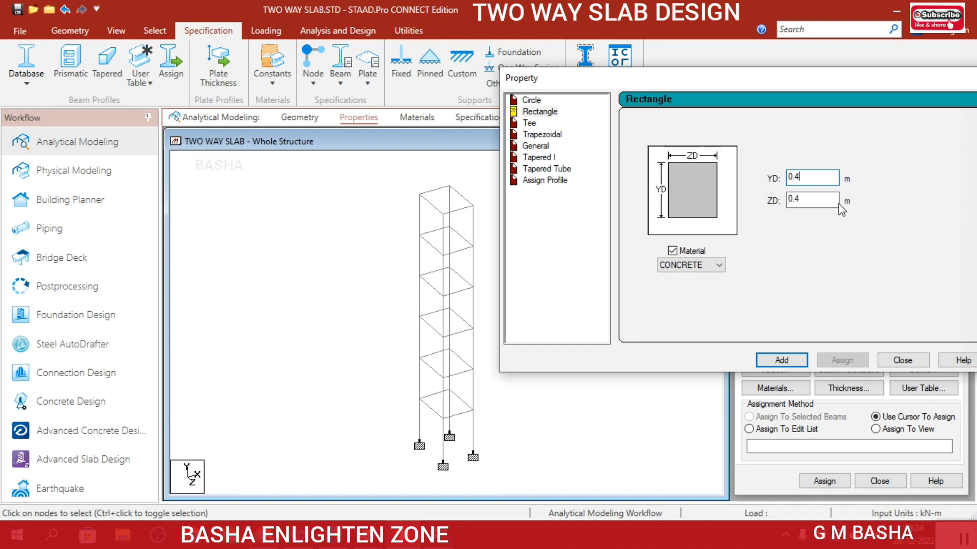
{"action": "left_click", "coordinate": [800, 196]}
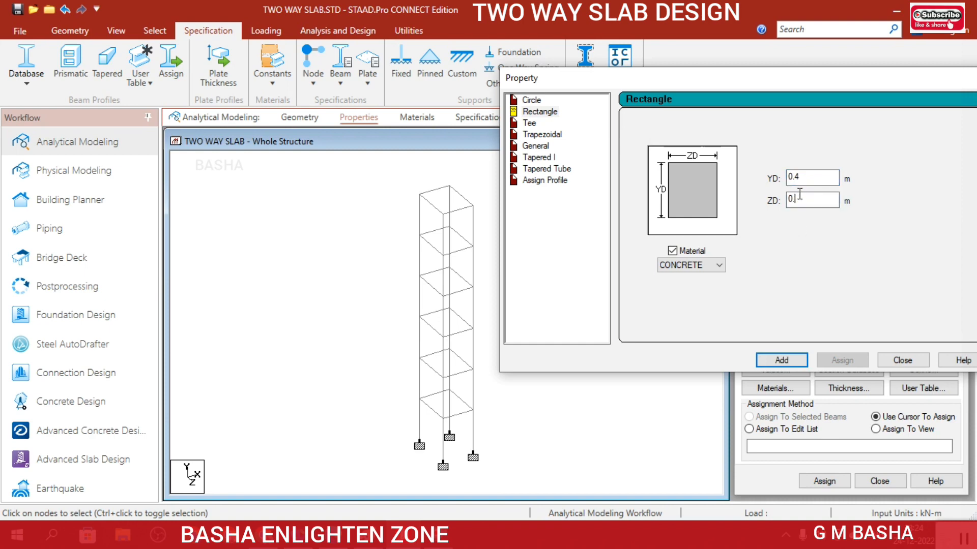
{"action": "type", "text": "35"}
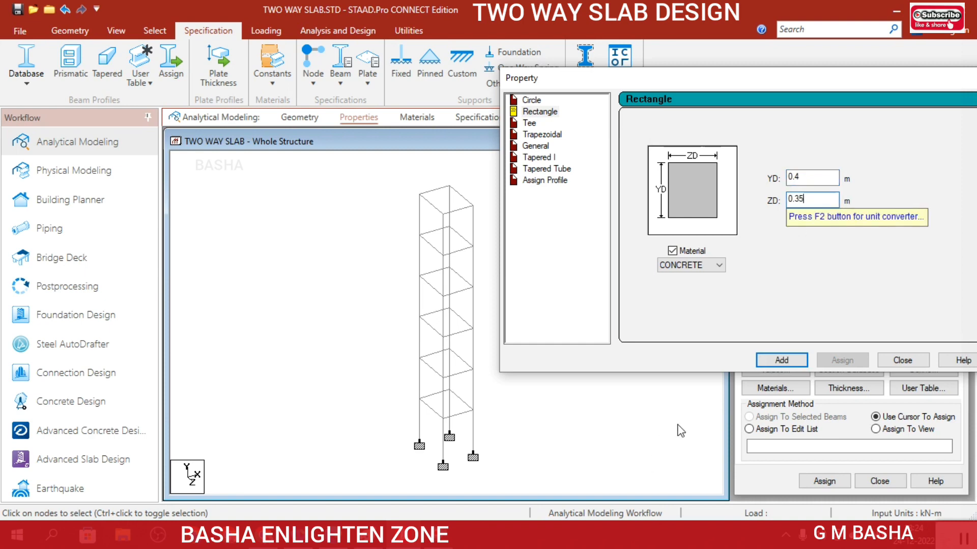
{"action": "left_click", "coordinate": [771, 362]}
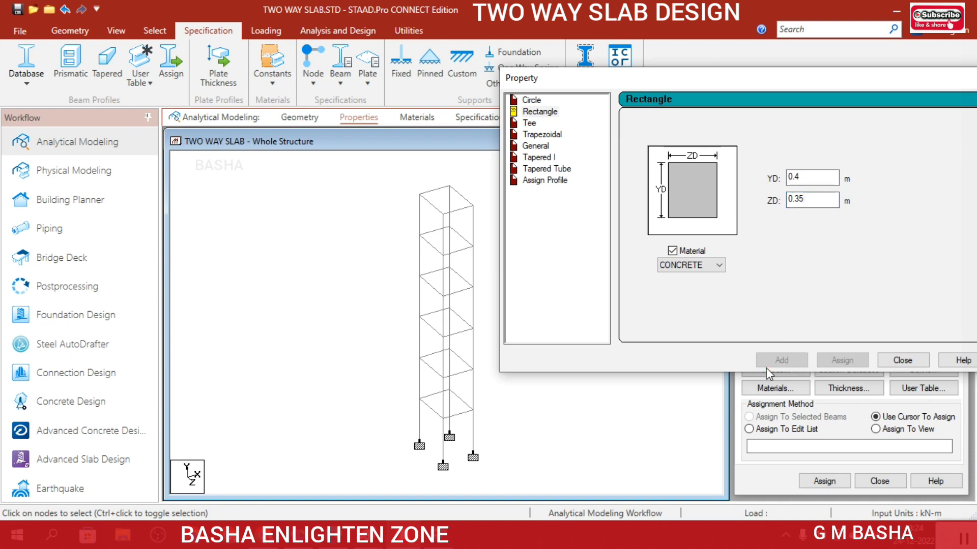
{"action": "left_click", "coordinate": [898, 361]}
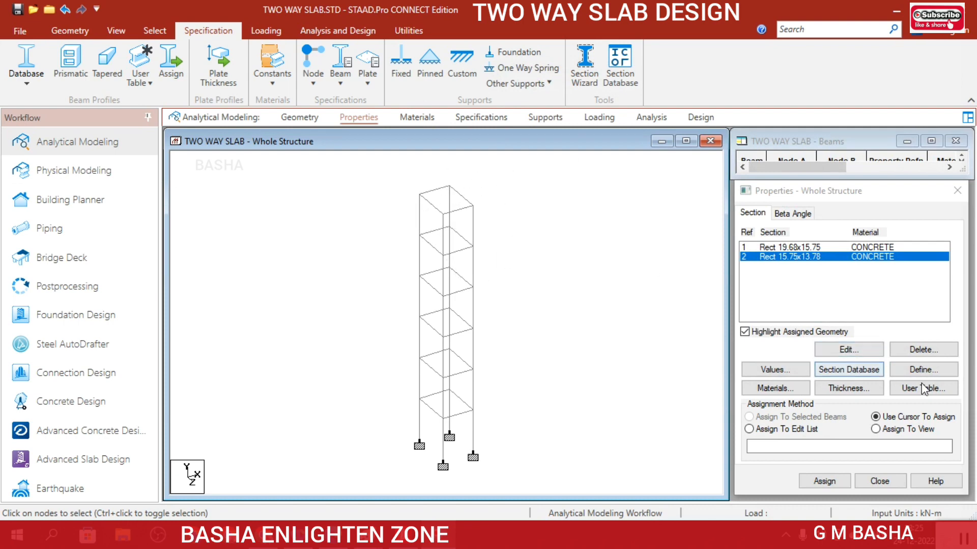
Step: Define a concrete plate thickness of 0.15 m at all four nodes
{"action": "left_click", "coordinate": [858, 389]}
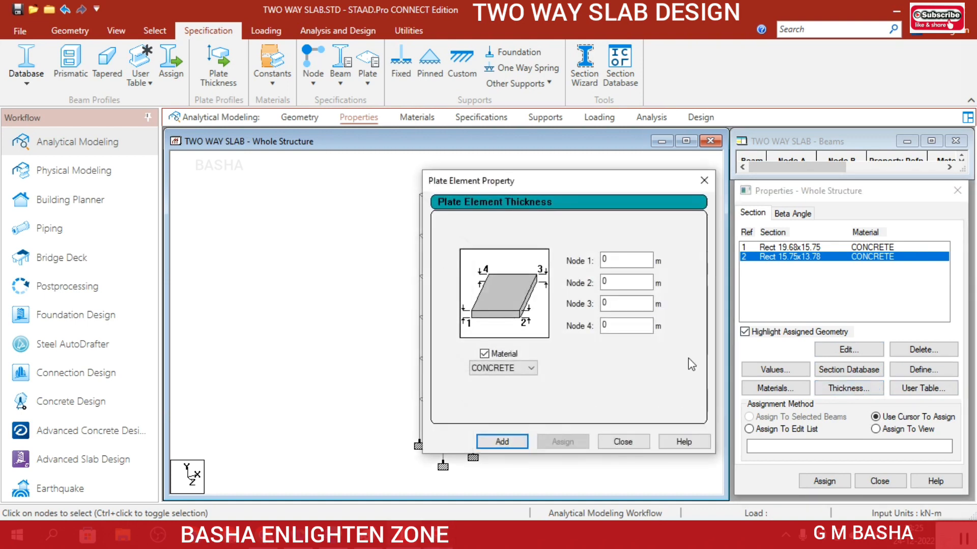
{"action": "left_click_drag", "start_coordinate": [528, 183], "coordinate": [628, 77]}
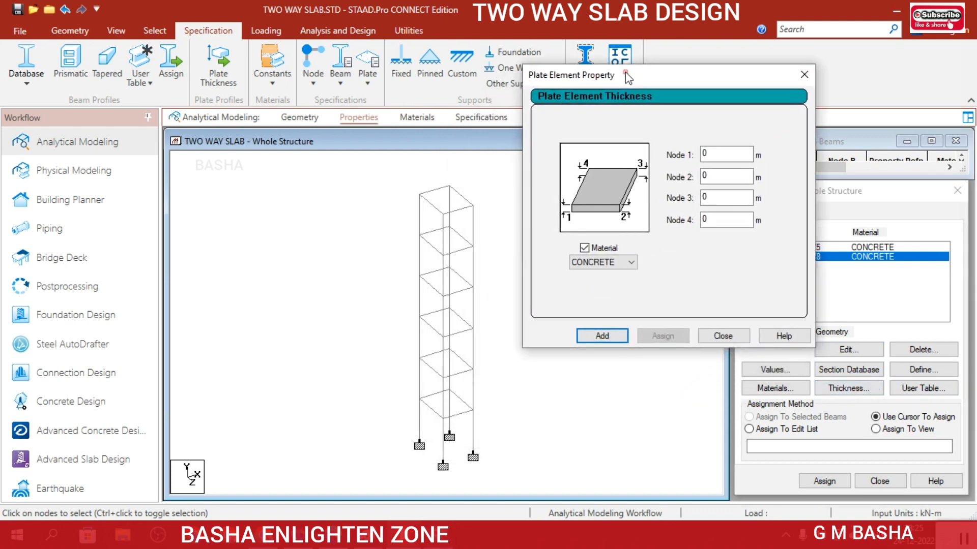
{"action": "left_click", "coordinate": [711, 152]}
{"action": "type", "text": ".15"}
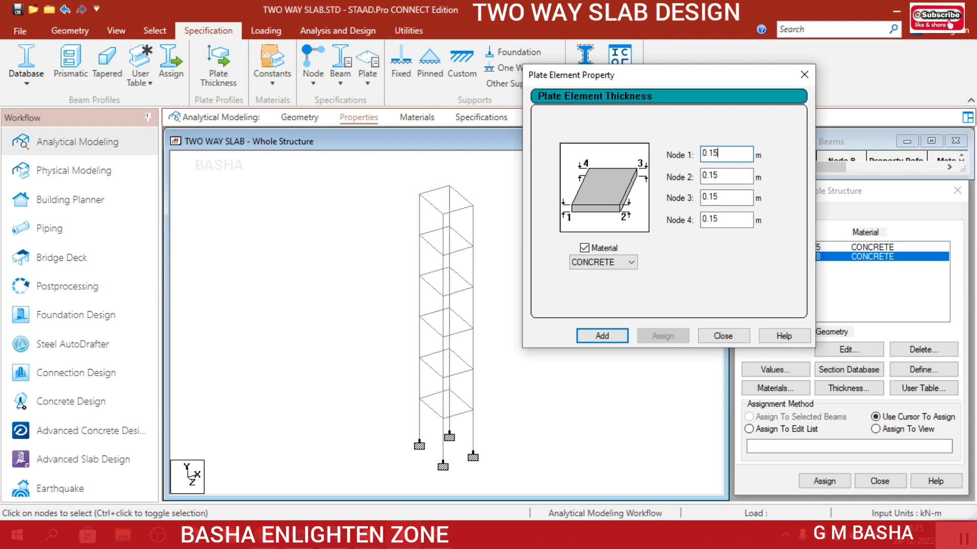
{"action": "left_click", "coordinate": [616, 337]}
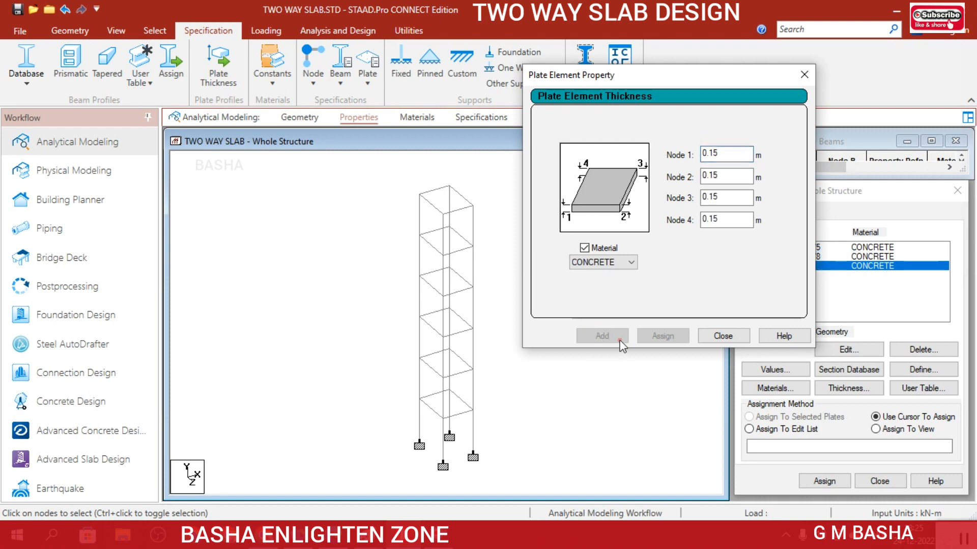
{"action": "left_click", "coordinate": [731, 336]}
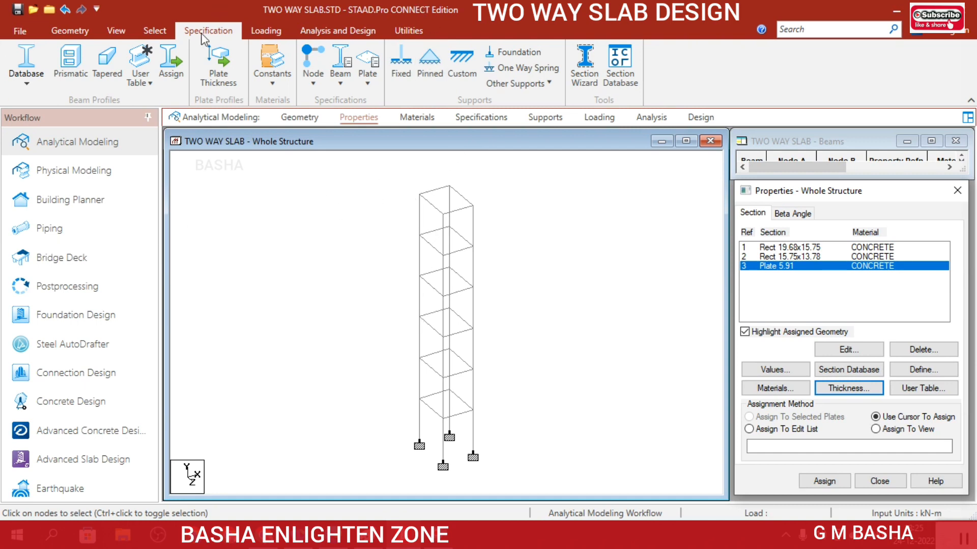
Step: Add a four-node plate across the four corner nodes of the topmost floor
{"action": "left_click", "coordinate": [87, 31]}
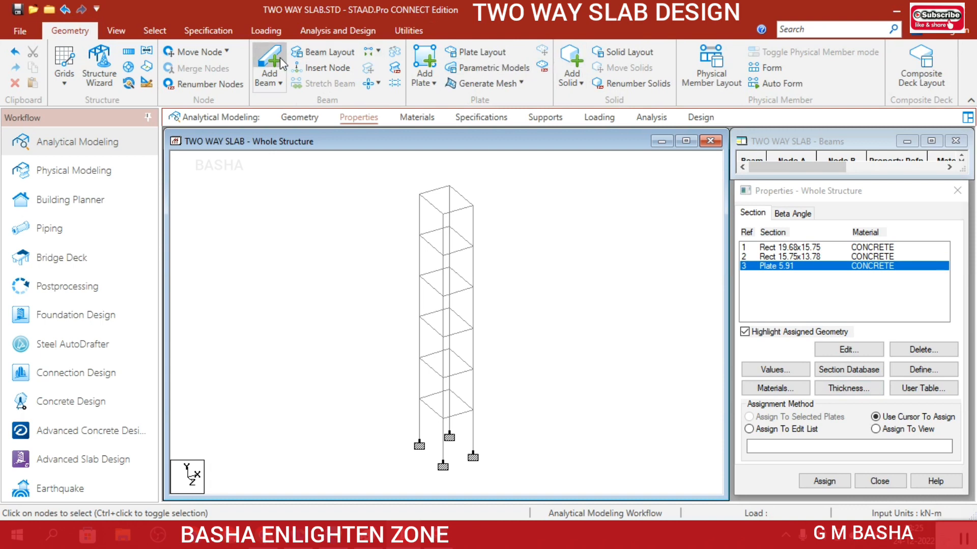
{"action": "left_click", "coordinate": [429, 66]}
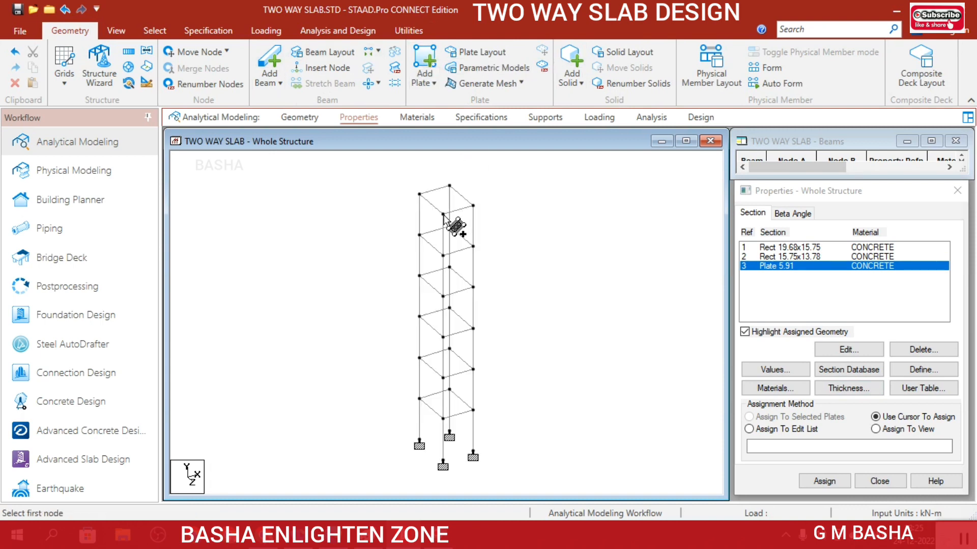
{"action": "left_click", "coordinate": [443, 214]}
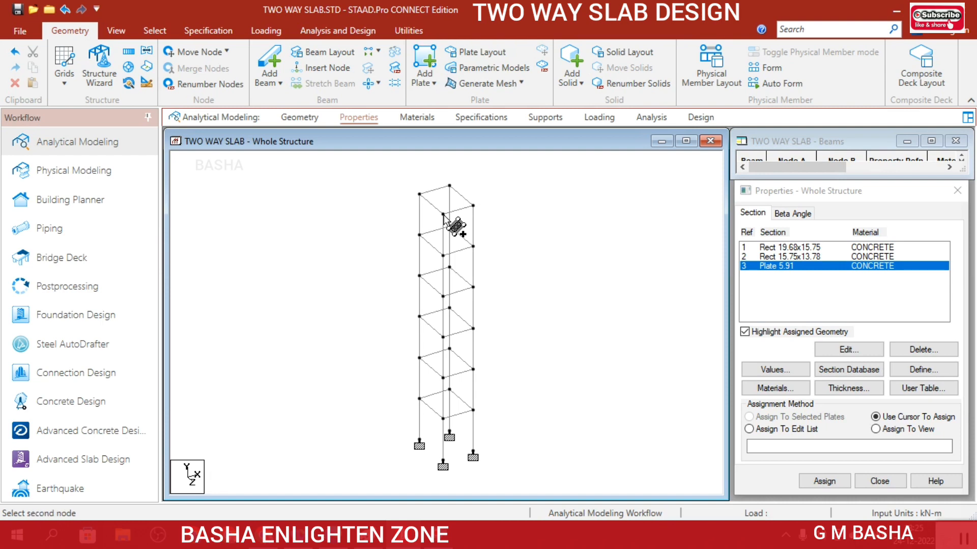
{"action": "left_click", "coordinate": [419, 194]}
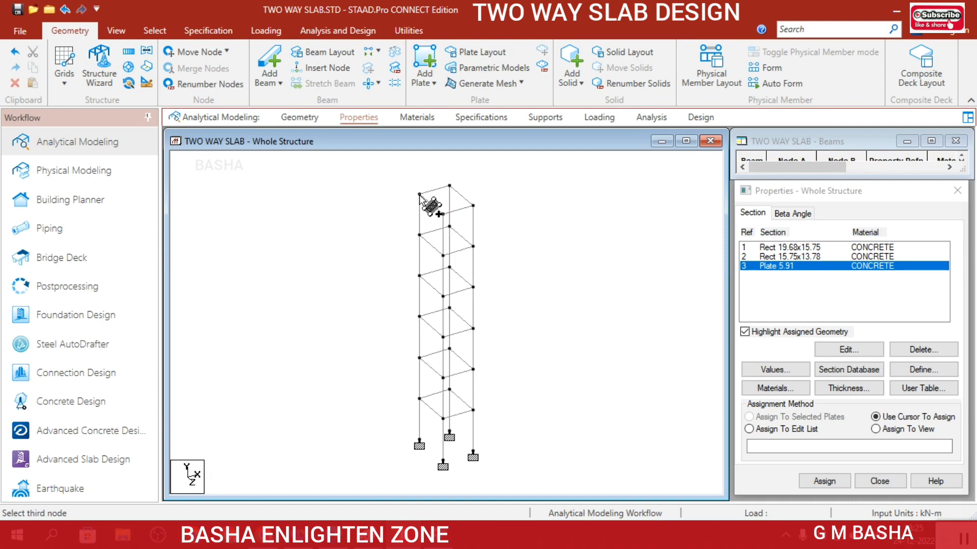
{"action": "left_click", "coordinate": [449, 186]}
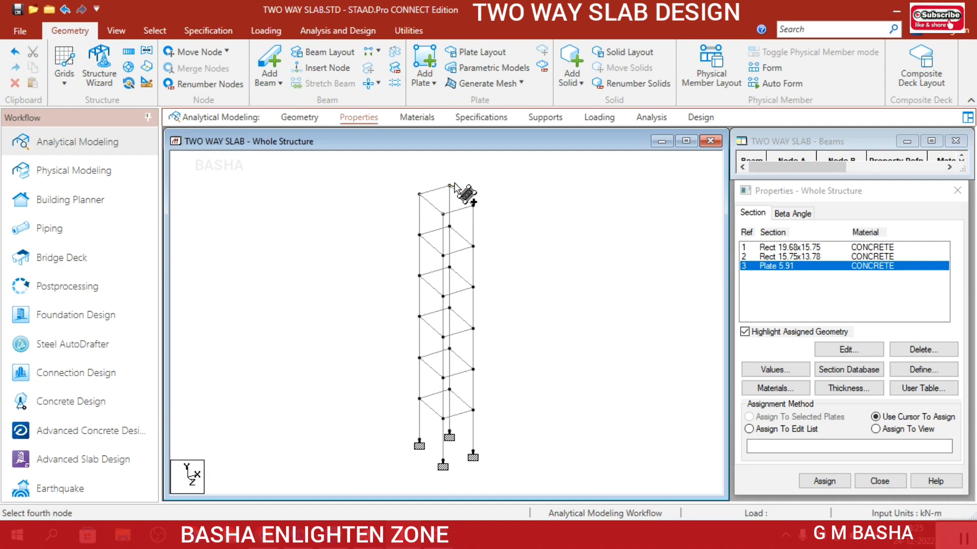
{"action": "left_click", "coordinate": [474, 206]}
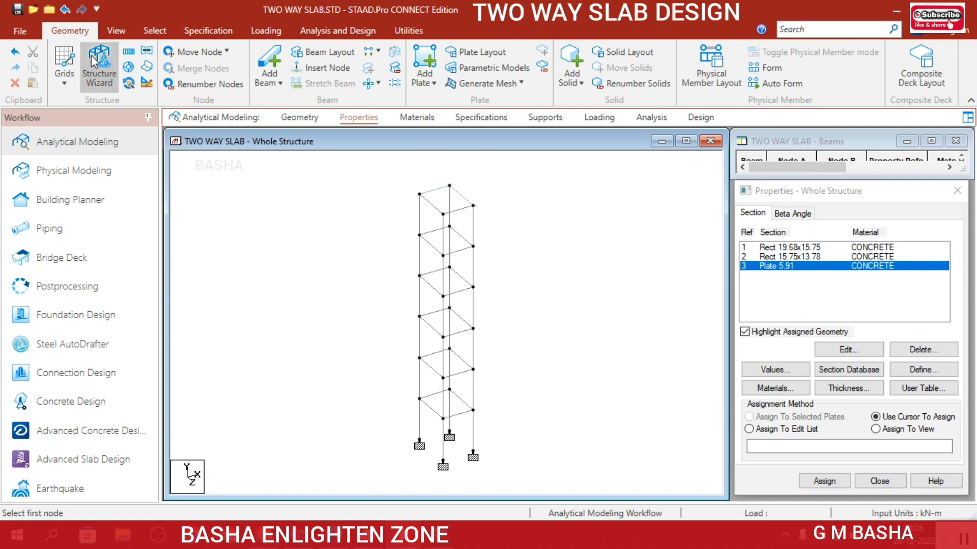
{"action": "left_click", "coordinate": [116, 31]}
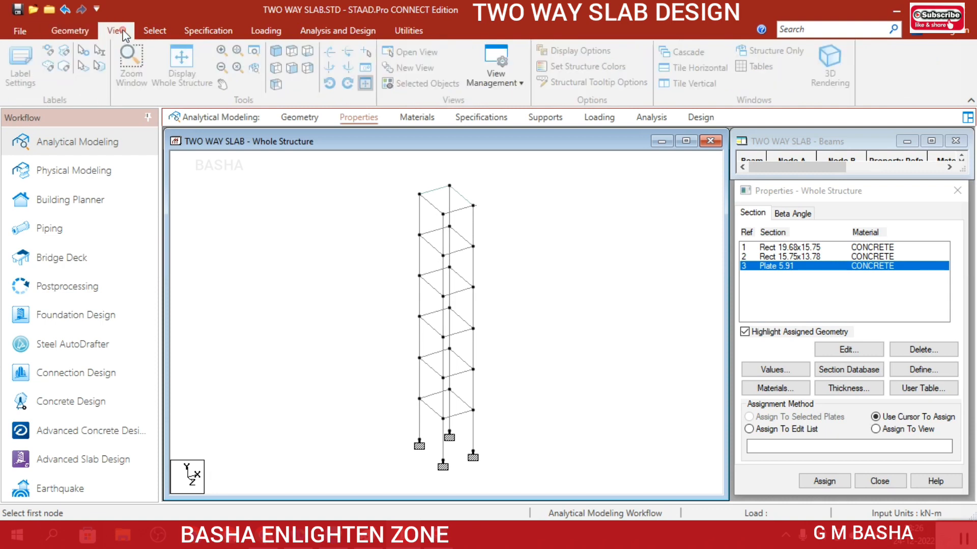
Step: Copy the topmost floor's plate down to the lower floors with a Translational Repeat along Y, using 5 steps at -4 m spacing
{"action": "left_click", "coordinate": [153, 31]}
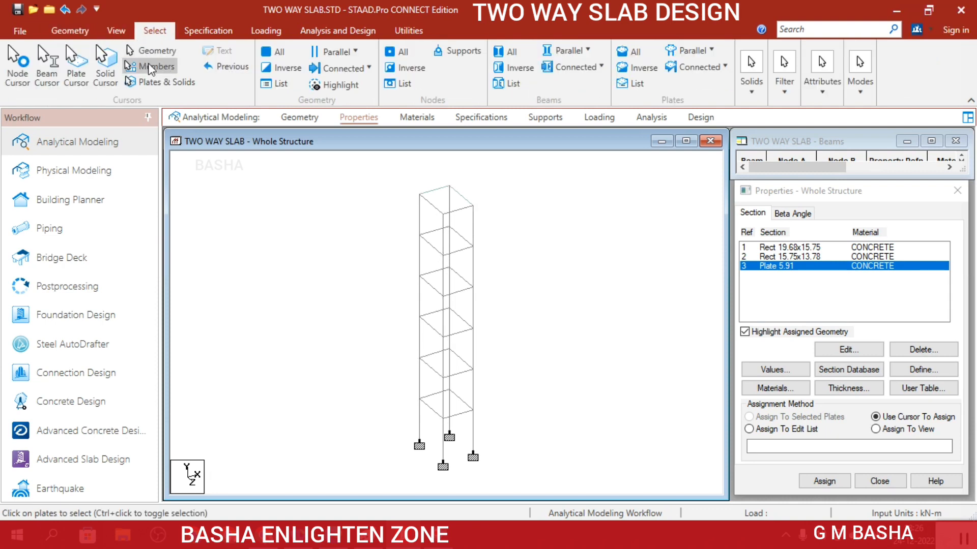
{"action": "left_click", "coordinate": [73, 58]}
{"action": "left_click_drag", "start_coordinate": [548, 462], "coordinate": [568, 491]}
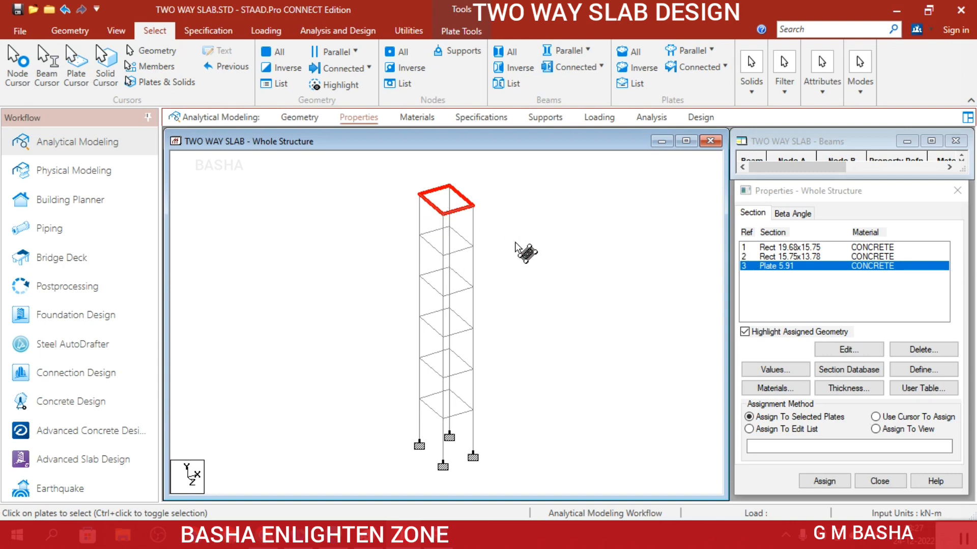
{"action": "left_click", "coordinate": [80, 33]}
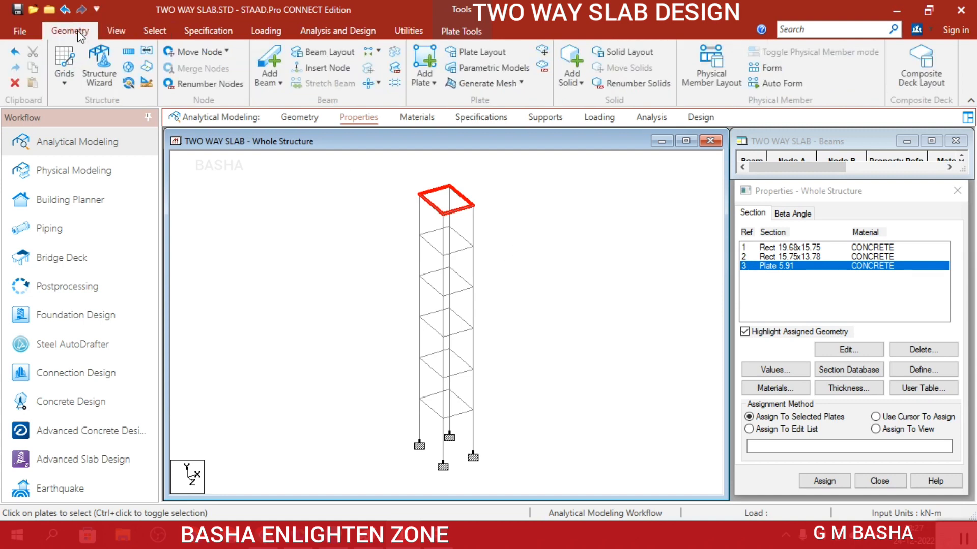
{"action": "left_click", "coordinate": [129, 53]}
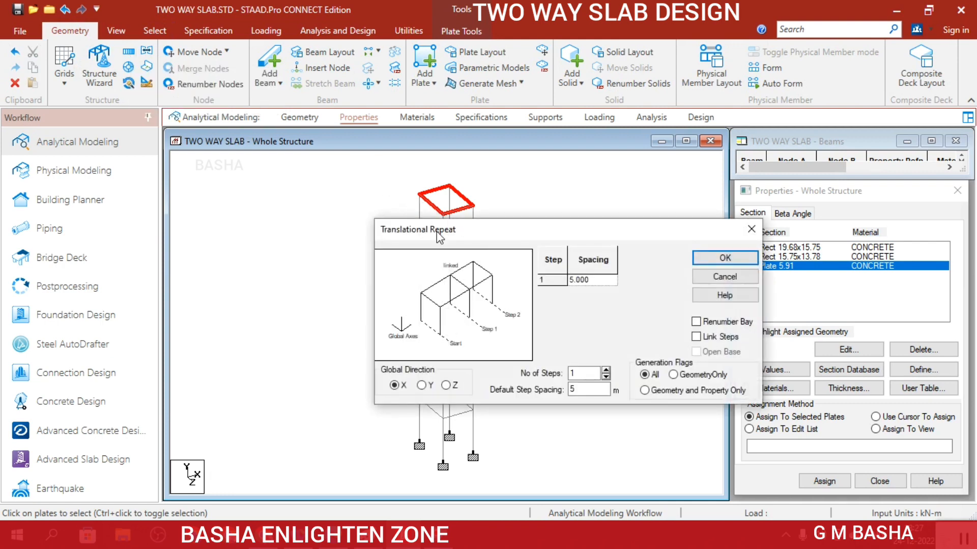
{"action": "left_click_drag", "start_coordinate": [439, 235], "coordinate": [612, 105]}
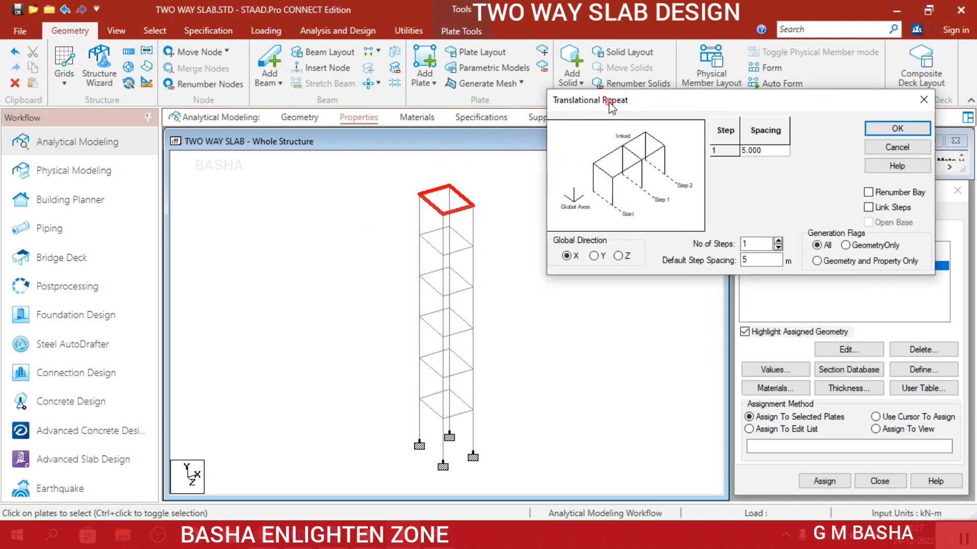
{"action": "left_click", "coordinate": [594, 255]}
{"action": "double_click", "coordinate": [768, 261]}
{"action": "left_click", "coordinate": [778, 241]}
{"action": "left_click", "coordinate": [779, 241]}
{"action": "left_click", "coordinate": [779, 241]}
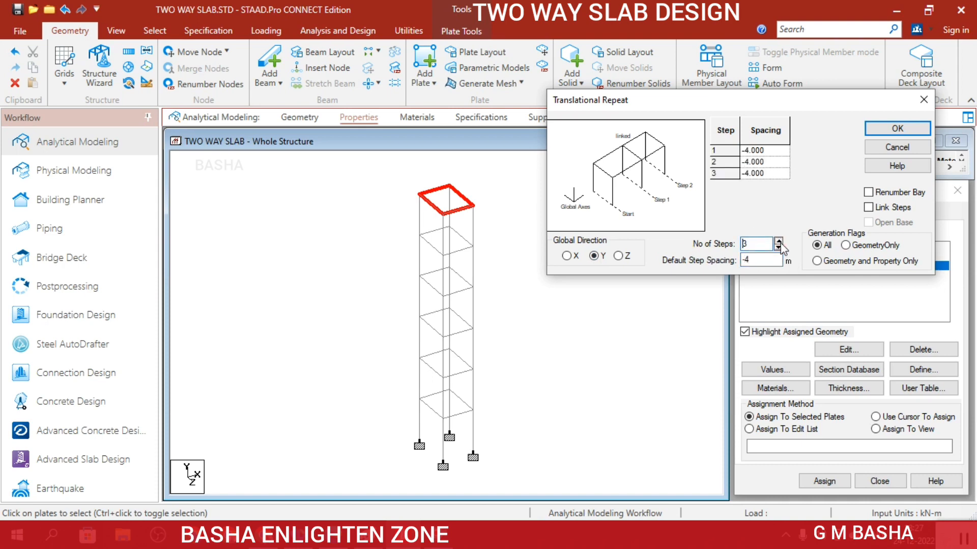
{"action": "left_click", "coordinate": [778, 241]}
{"action": "left_click", "coordinate": [778, 241]}
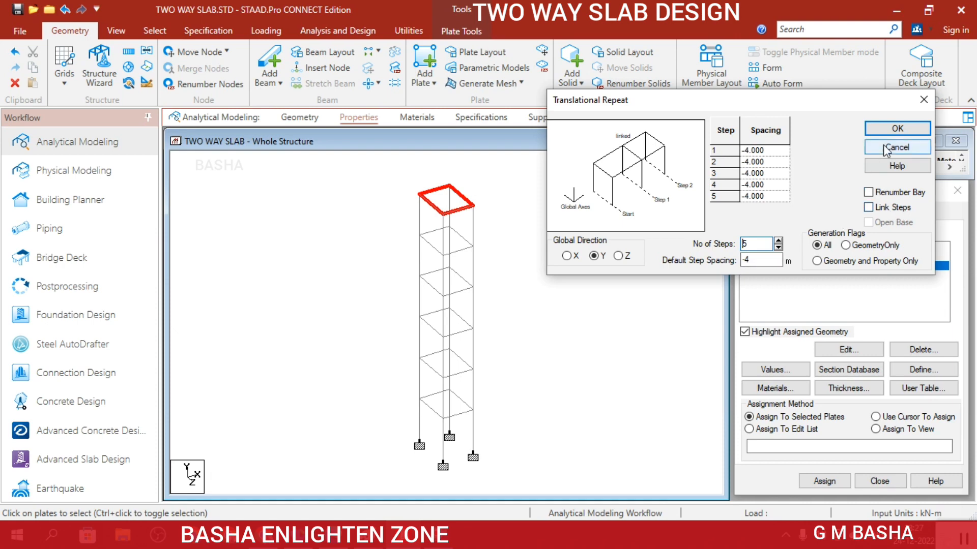
{"action": "left_click", "coordinate": [897, 129]}
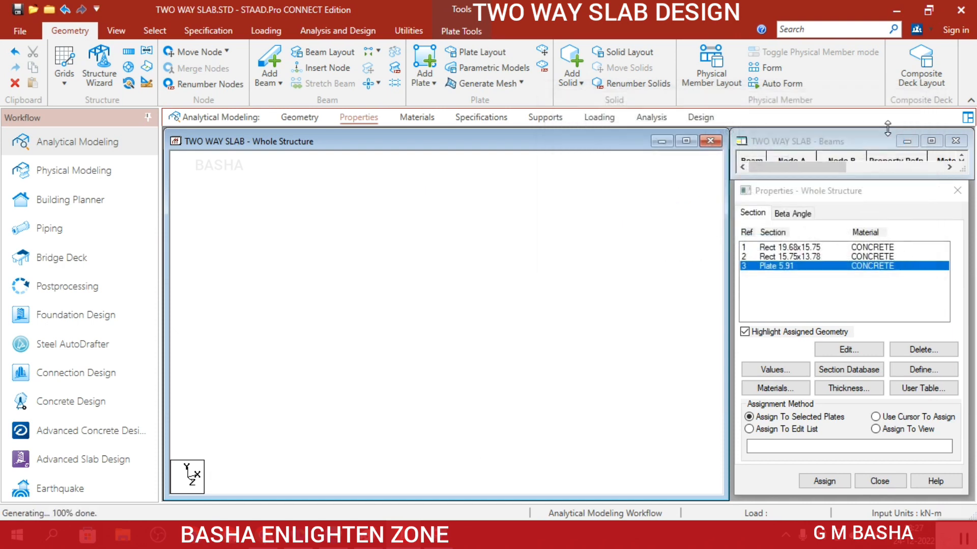
Step: Select the plates across the whole structure to check the copies on every floor, and clear the selection
{"action": "left_click", "coordinate": [165, 31]}
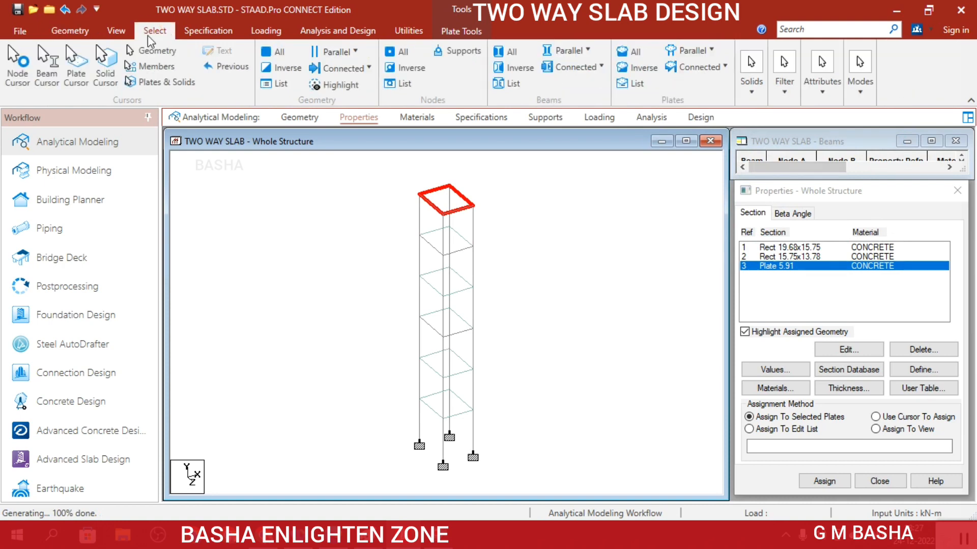
{"action": "left_click", "coordinate": [70, 66]}
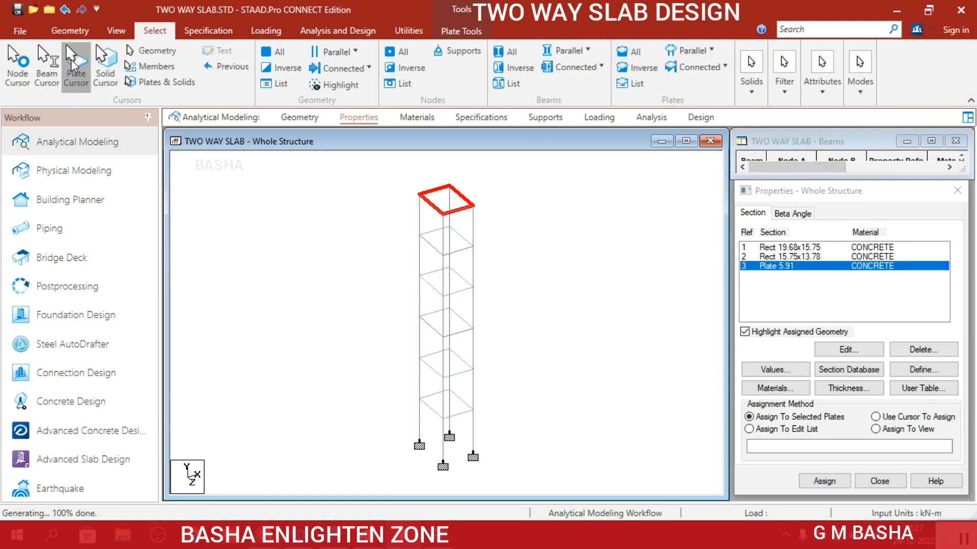
{"action": "left_click_drag", "start_coordinate": [269, 173], "coordinate": [551, 499]}
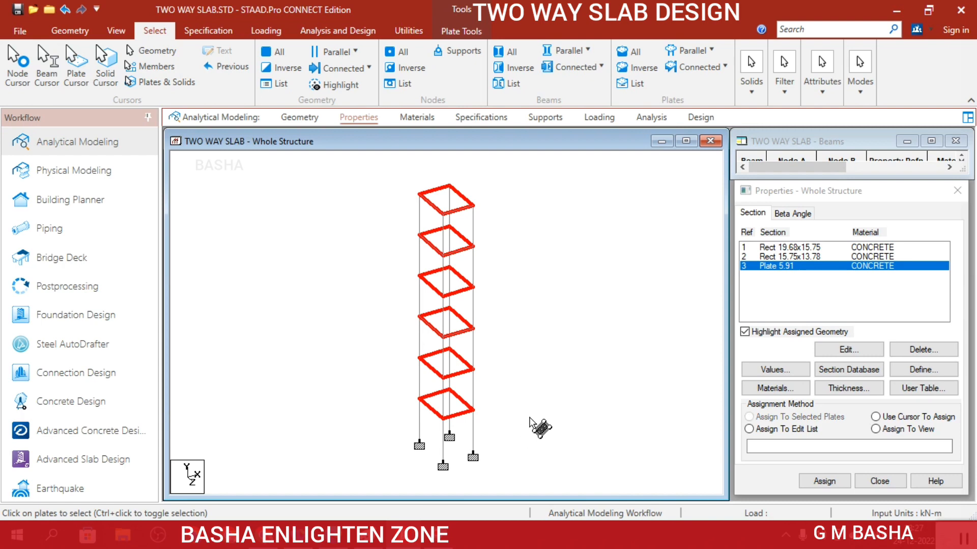
{"action": "left_click", "coordinate": [529, 426]}
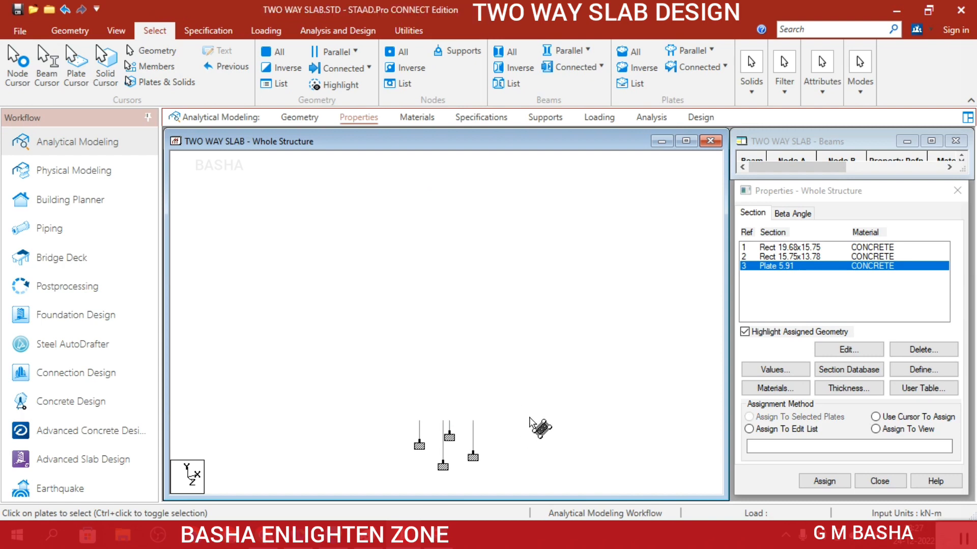
Step: Assign the Rect 19.68x15.75 concrete section to all columns by selecting the members parallel to Y
{"action": "left_click", "coordinate": [799, 250]}
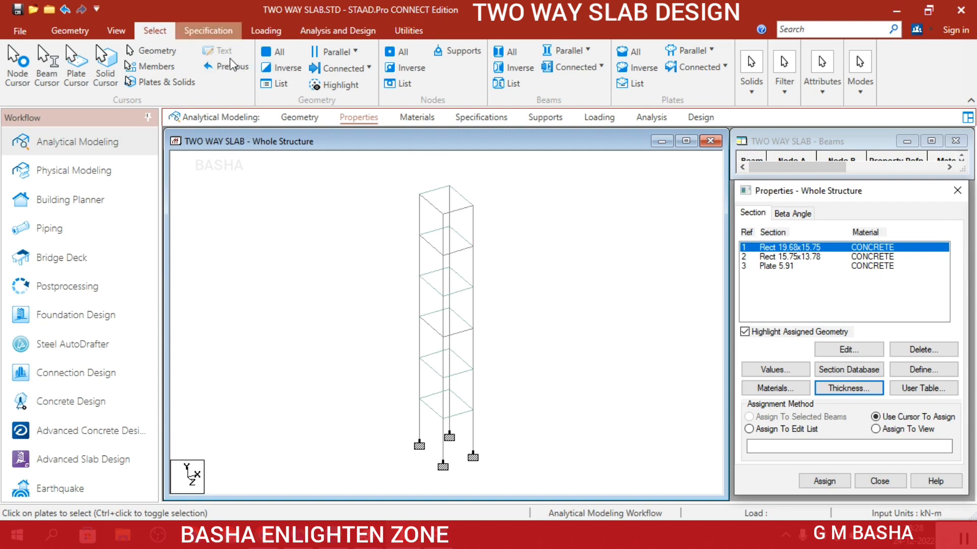
{"action": "left_click", "coordinate": [355, 53]}
{"action": "left_click", "coordinate": [353, 52]}
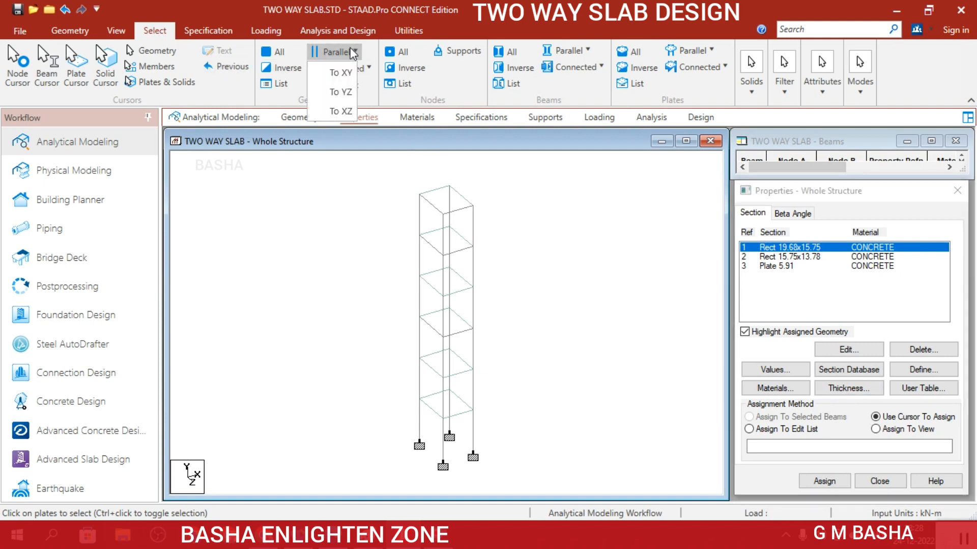
{"action": "left_click", "coordinate": [568, 50]}
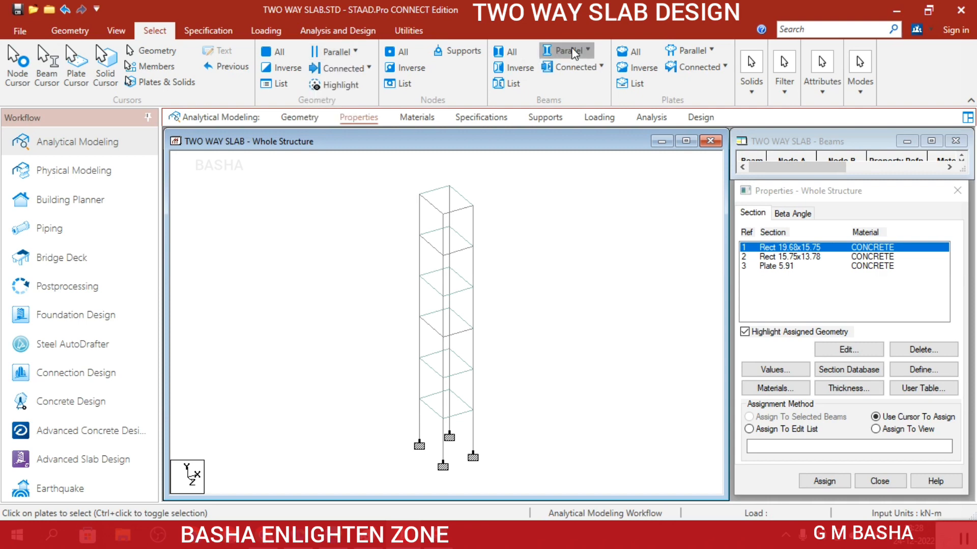
{"action": "left_click", "coordinate": [566, 90]}
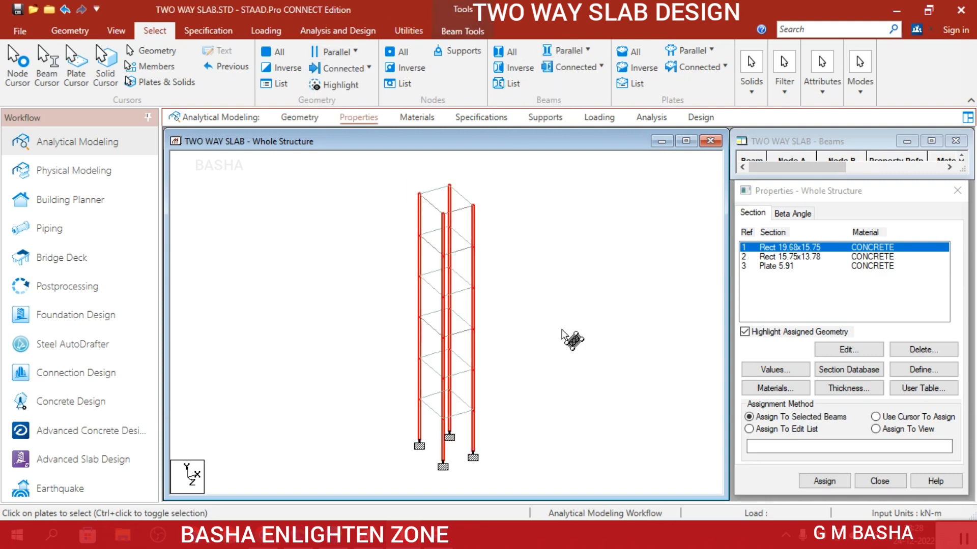
{"action": "left_click", "coordinate": [823, 480]}
{"action": "left_click", "coordinate": [871, 380]}
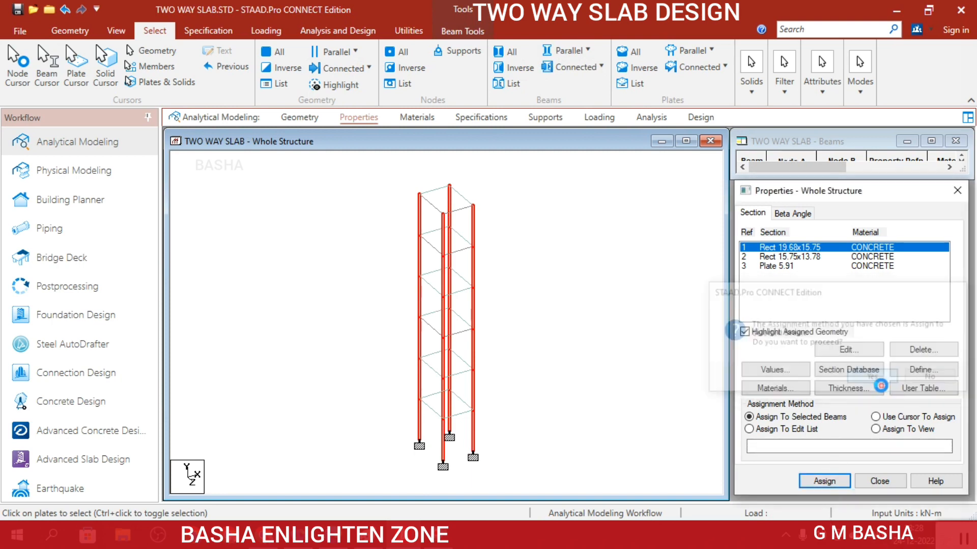
{"action": "left_click", "coordinate": [648, 321]}
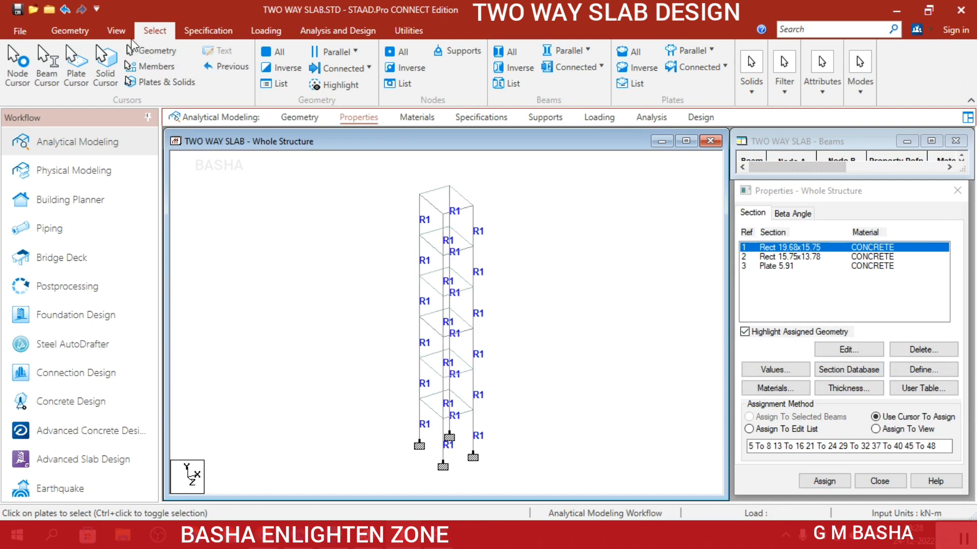
{"action": "left_click", "coordinate": [570, 51]}
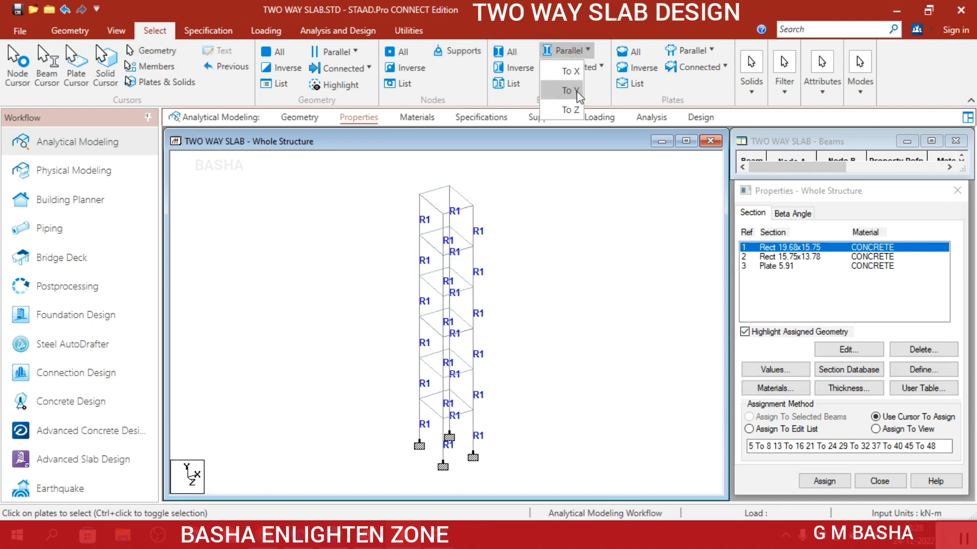
{"action": "left_click", "coordinate": [571, 71]}
{"action": "left_click", "coordinate": [576, 49]}
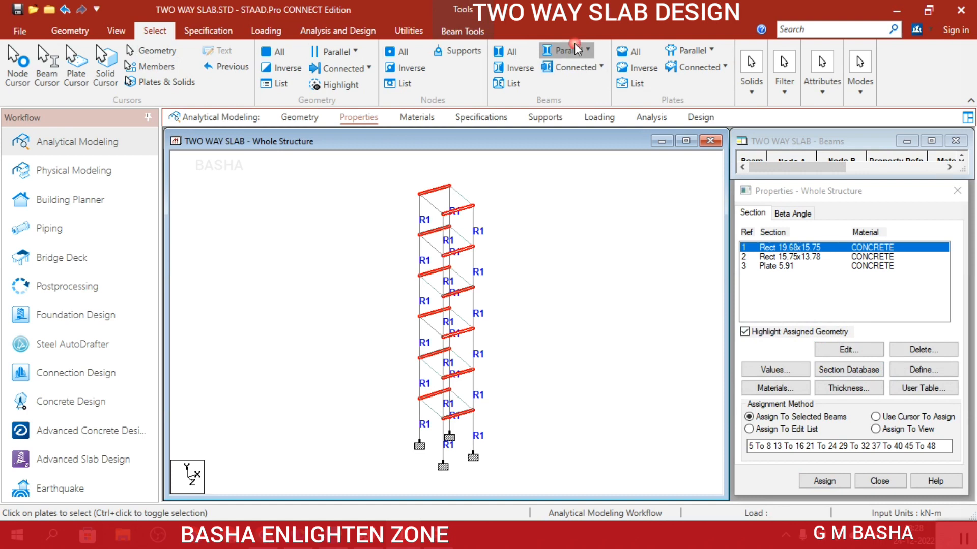
{"action": "left_click", "coordinate": [577, 104]}
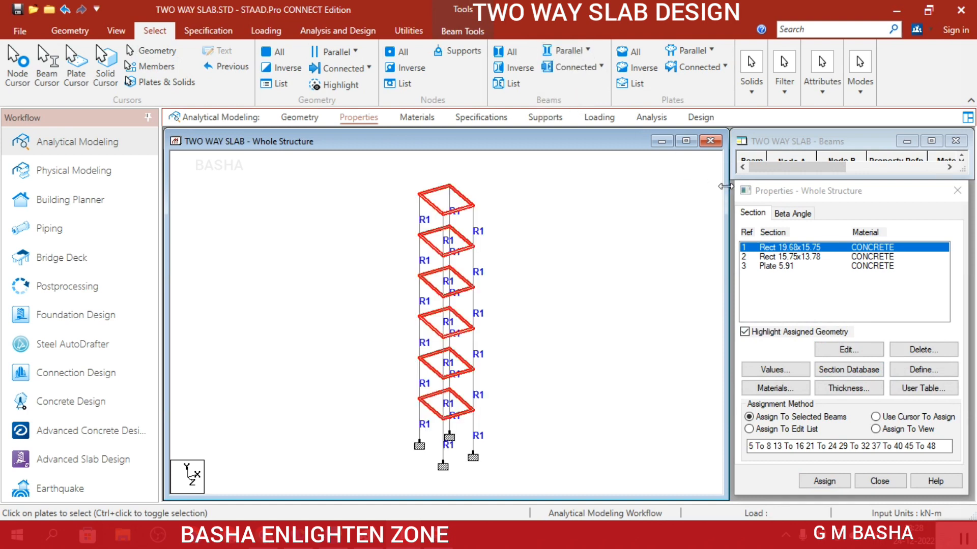
Step: Assign the Rect 15.75x13.78 concrete section to all floor beams by selecting the members parallel to X and Z
{"action": "left_click", "coordinate": [786, 257]}
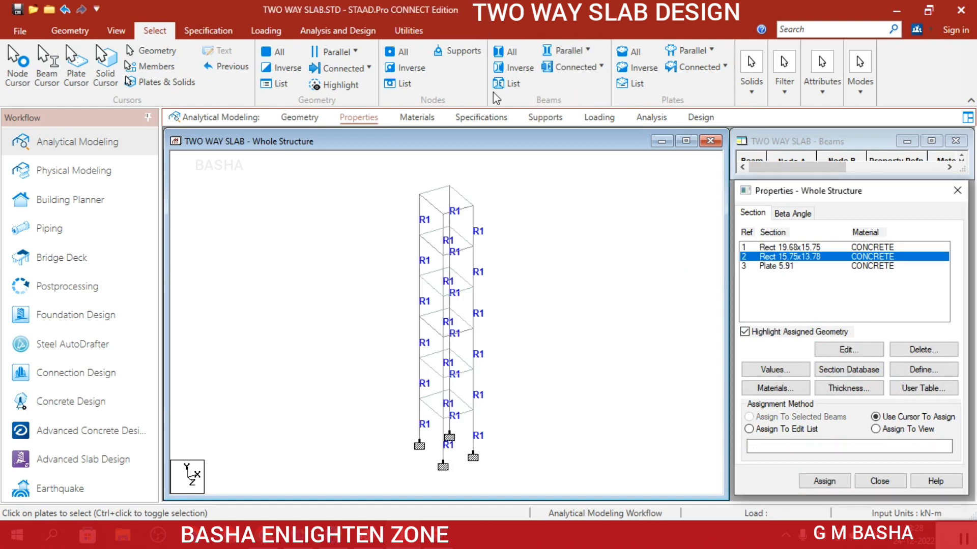
{"action": "left_click", "coordinate": [566, 57]}
{"action": "left_click", "coordinate": [566, 57]}
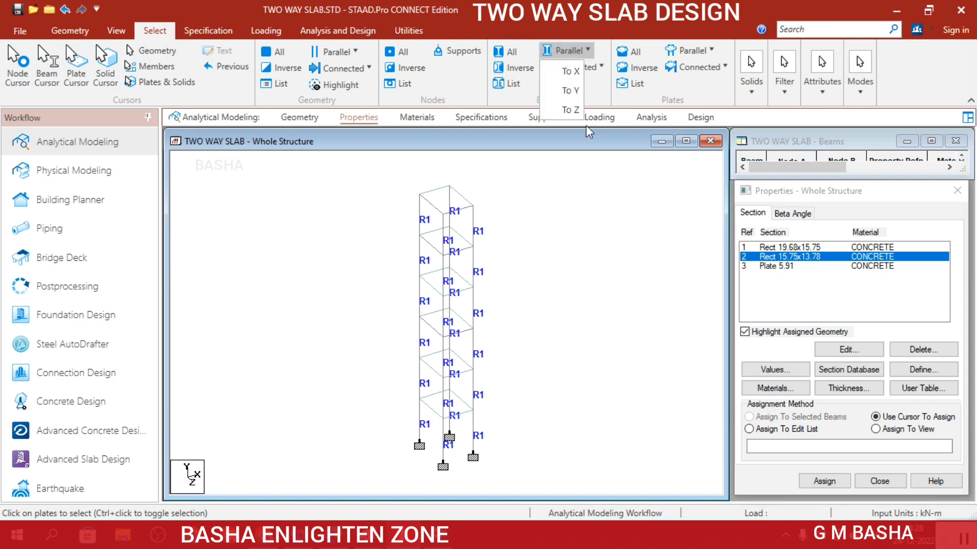
{"action": "left_click", "coordinate": [575, 77]}
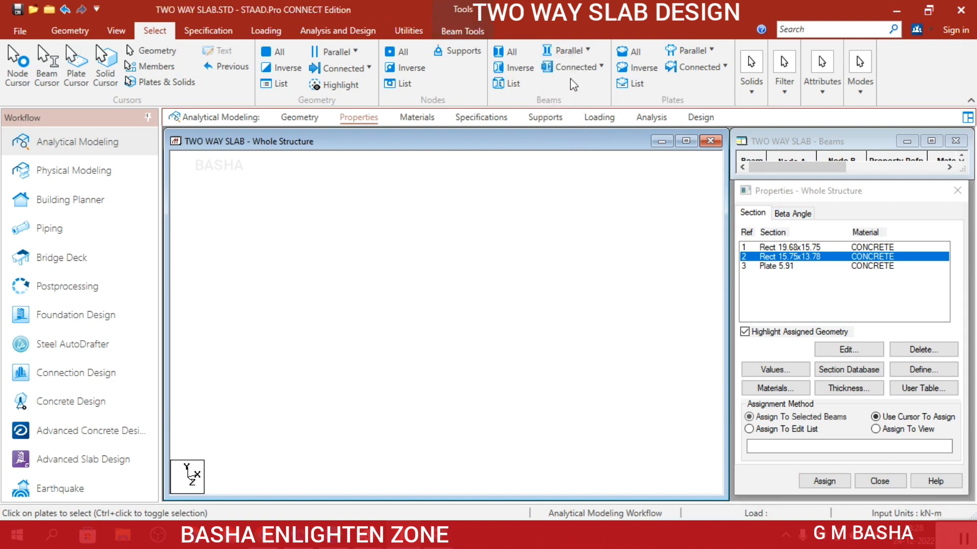
{"action": "left_click", "coordinate": [570, 50]}
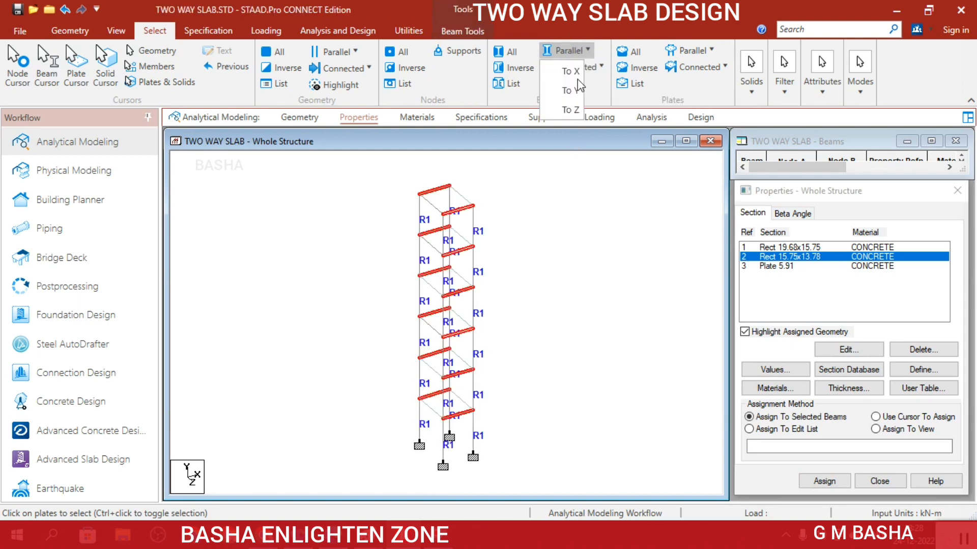
{"action": "left_click", "coordinate": [574, 110]}
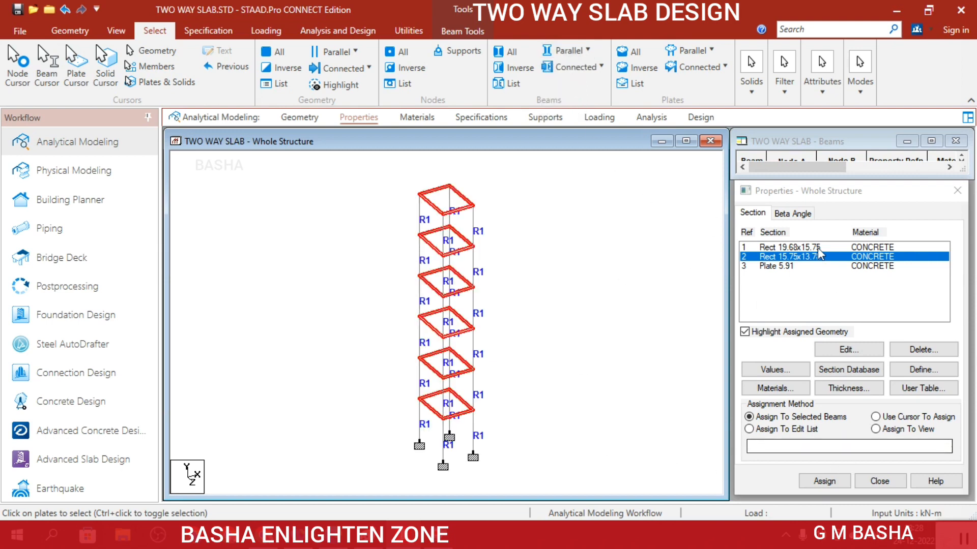
{"action": "left_click", "coordinate": [823, 481]}
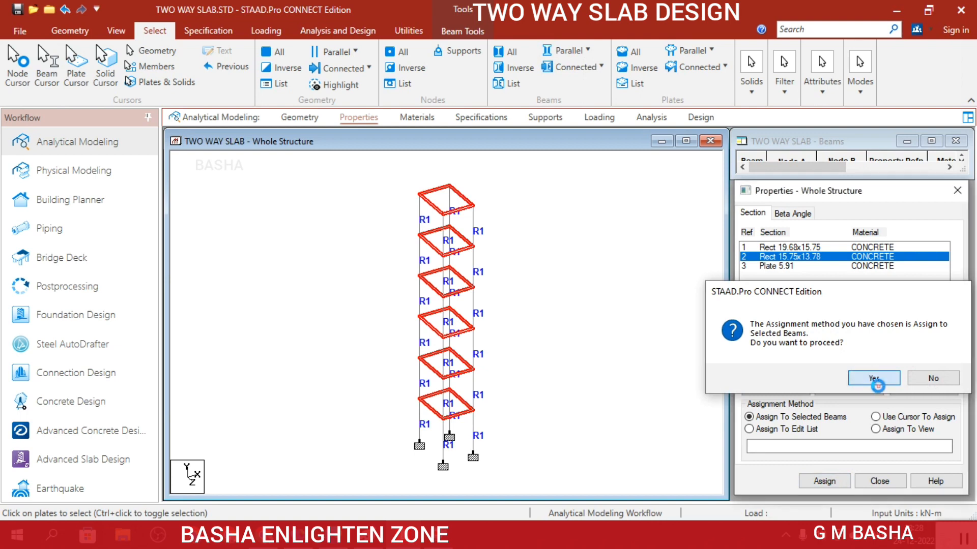
{"action": "left_click", "coordinate": [872, 379]}
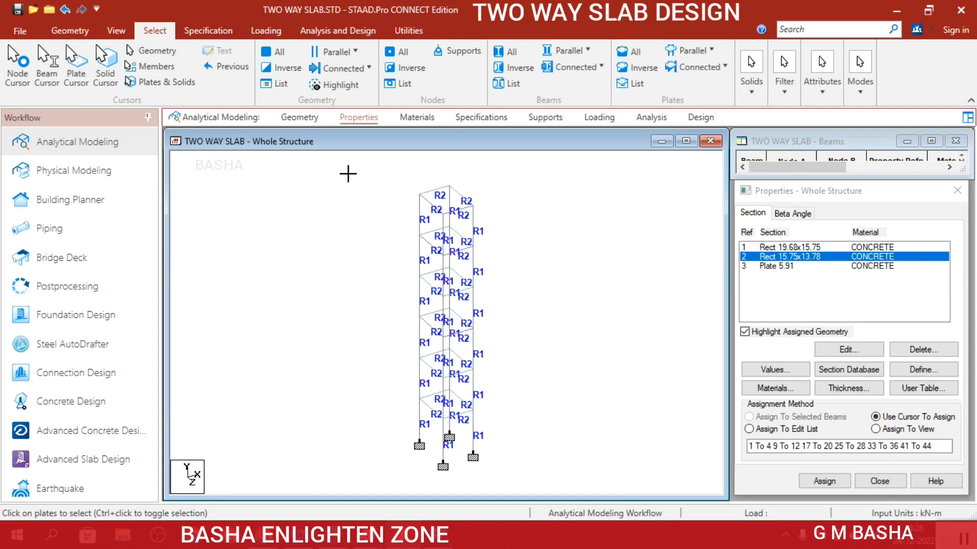
Step: Assign the Plate 5.91 concrete thickness to the selected slab plates on all floors
{"action": "left_click_drag", "start_coordinate": [467, 347], "coordinate": [568, 503]}
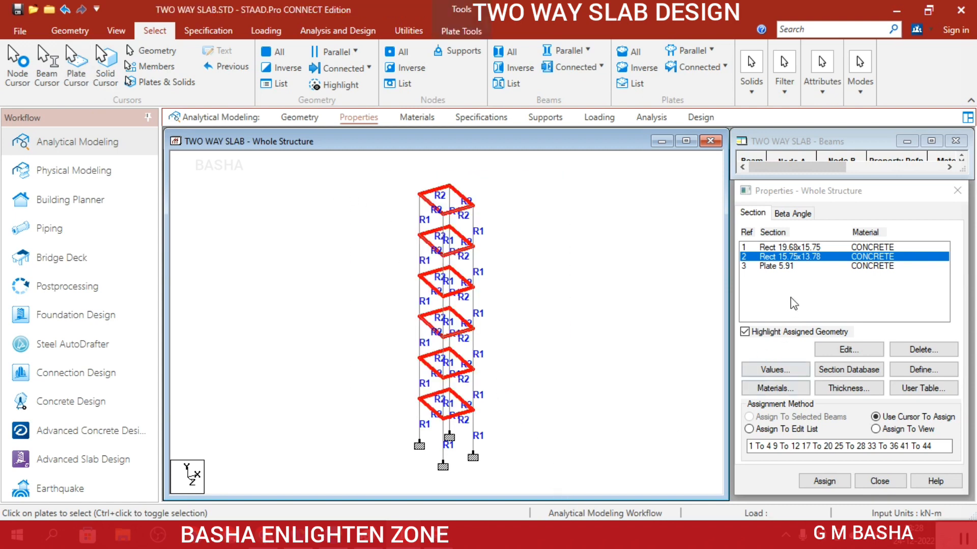
{"action": "left_click", "coordinate": [639, 290]}
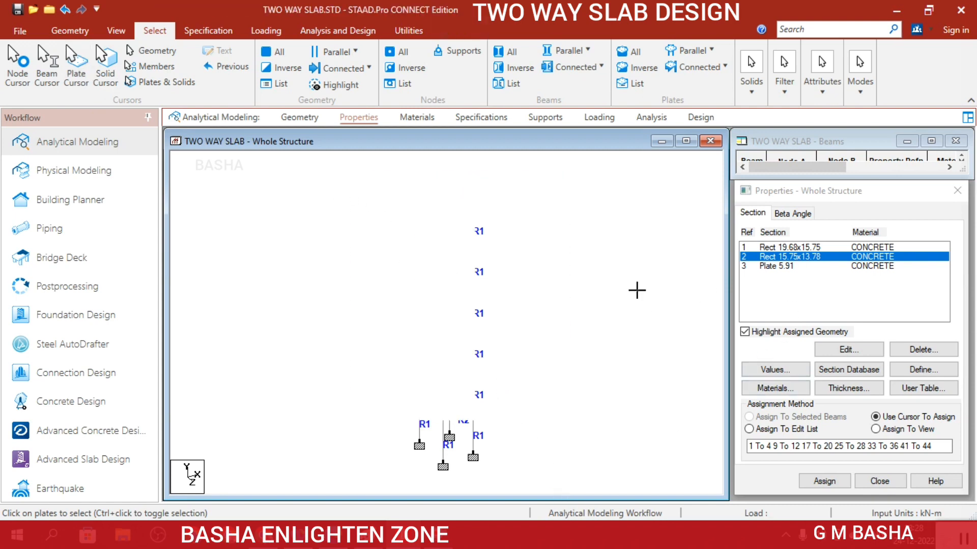
{"action": "left_click", "coordinate": [783, 267]}
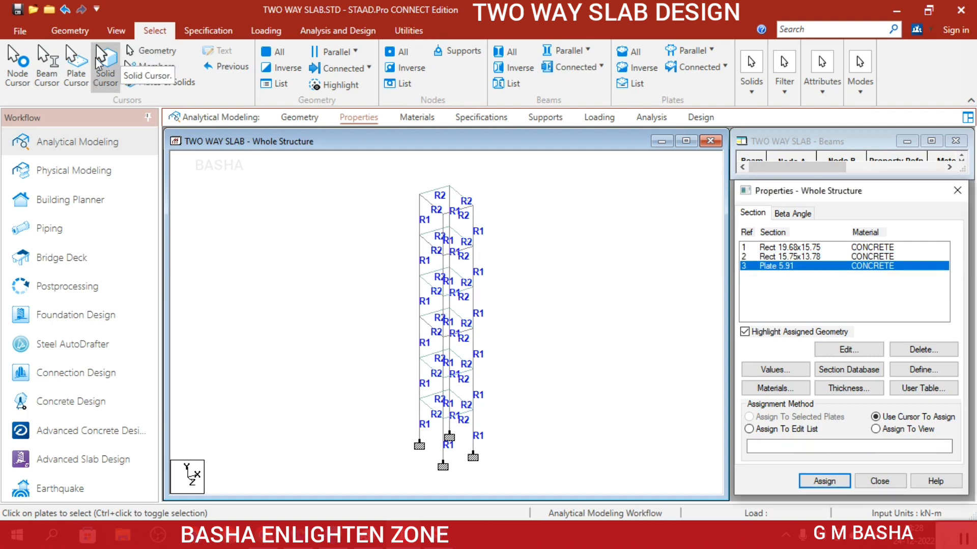
{"action": "left_click", "coordinate": [72, 59]}
{"action": "left_click_drag", "start_coordinate": [381, 176], "coordinate": [582, 469]}
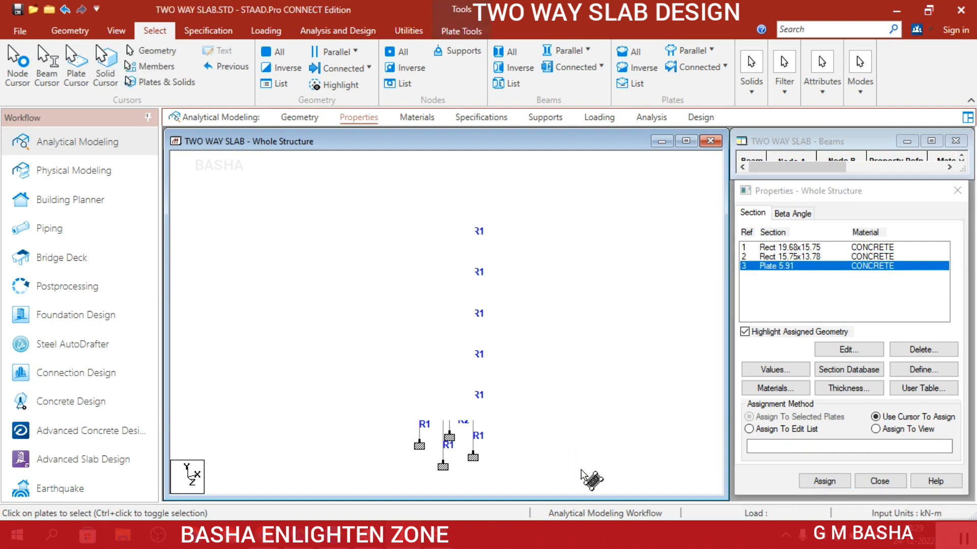
{"action": "left_click", "coordinate": [827, 480]}
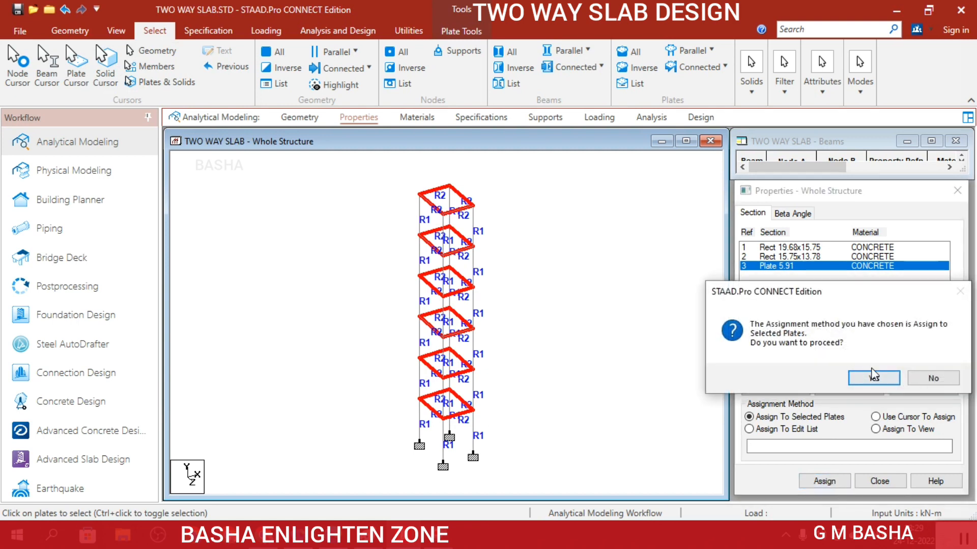
{"action": "left_click", "coordinate": [873, 376]}
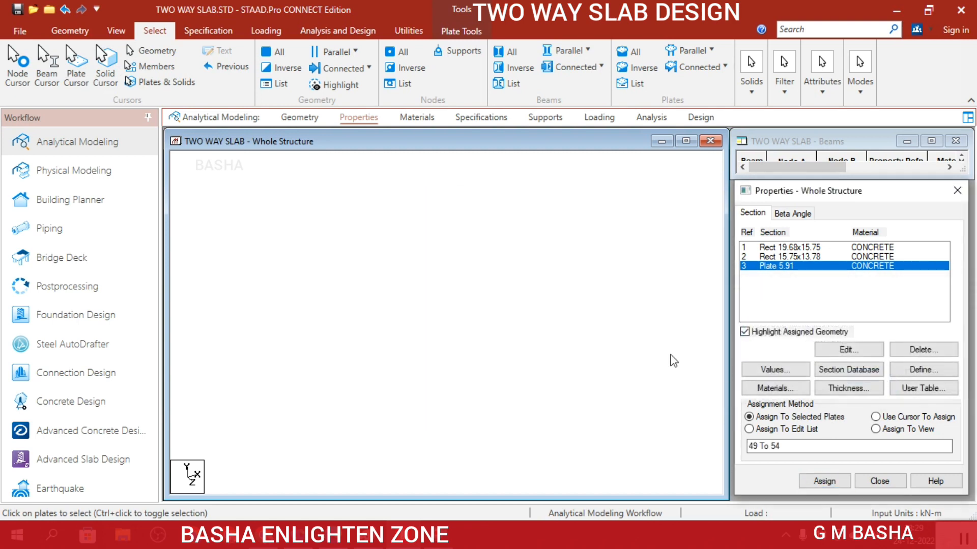
Step: Inspect the 3D rendered model from several angles to check the columns, beams and slabs, and close the rendered view
{"action": "left_click", "coordinate": [117, 30]}
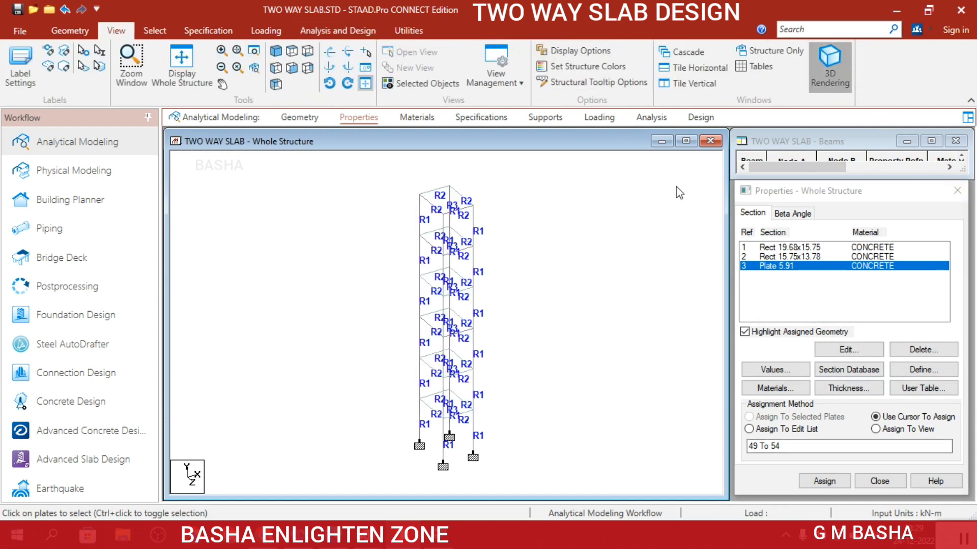
{"action": "left_click_drag", "start_coordinate": [626, 318], "coordinate": [677, 270]}
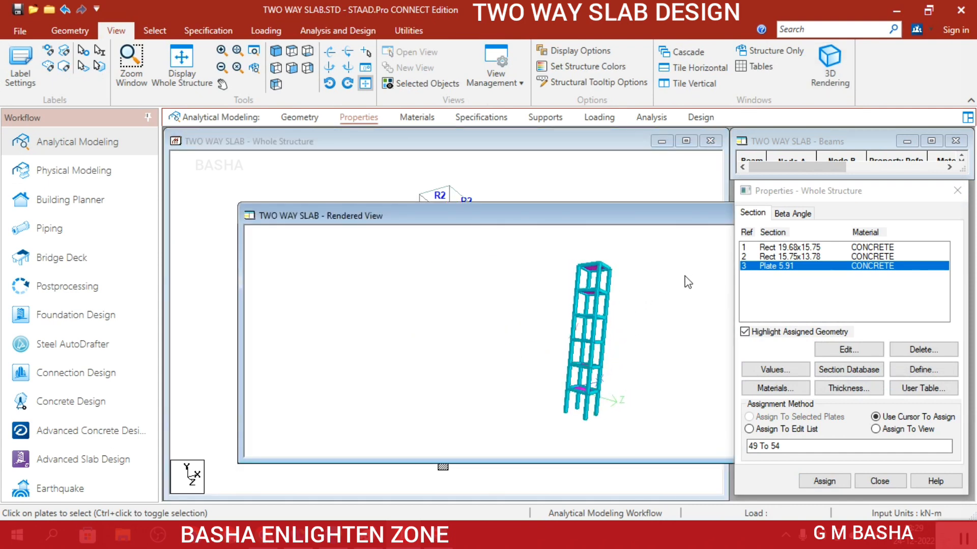
{"action": "left_click_drag", "start_coordinate": [557, 308], "coordinate": [592, 284]}
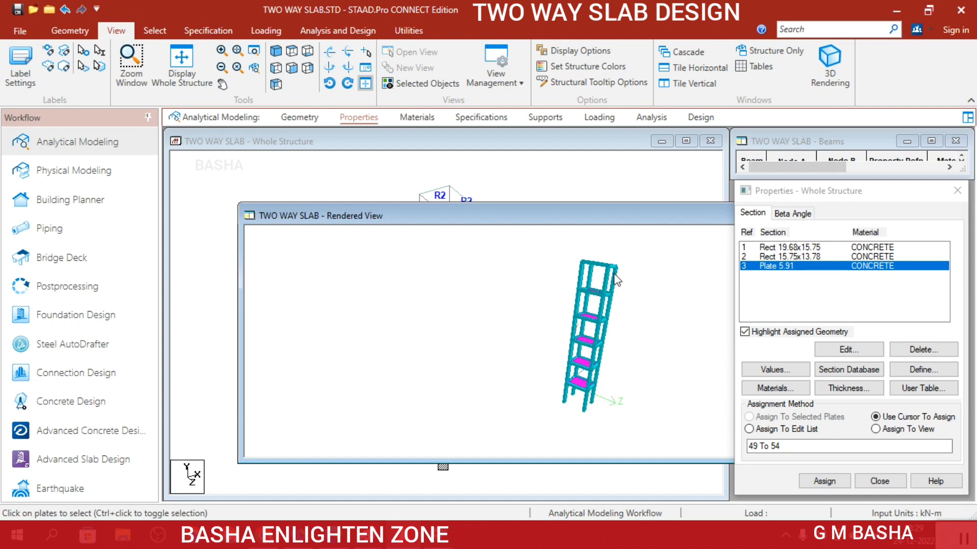
{"action": "left_click_drag", "start_coordinate": [574, 352], "coordinate": [579, 397]}
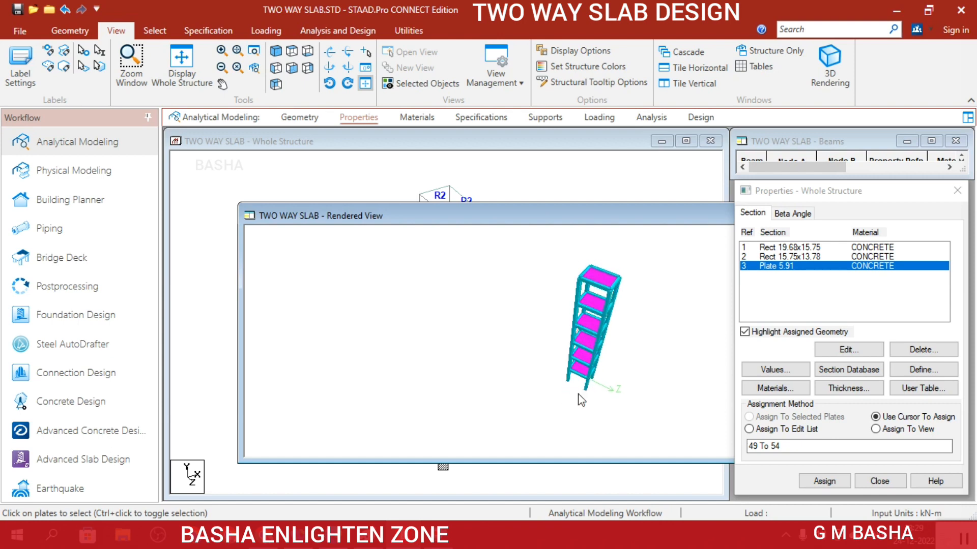
{"action": "left_click_drag", "start_coordinate": [585, 321], "coordinate": [517, 345]}
{"action": "left_click_drag", "start_coordinate": [549, 215], "coordinate": [246, 163]}
{"action": "left_click", "coordinate": [615, 164]}
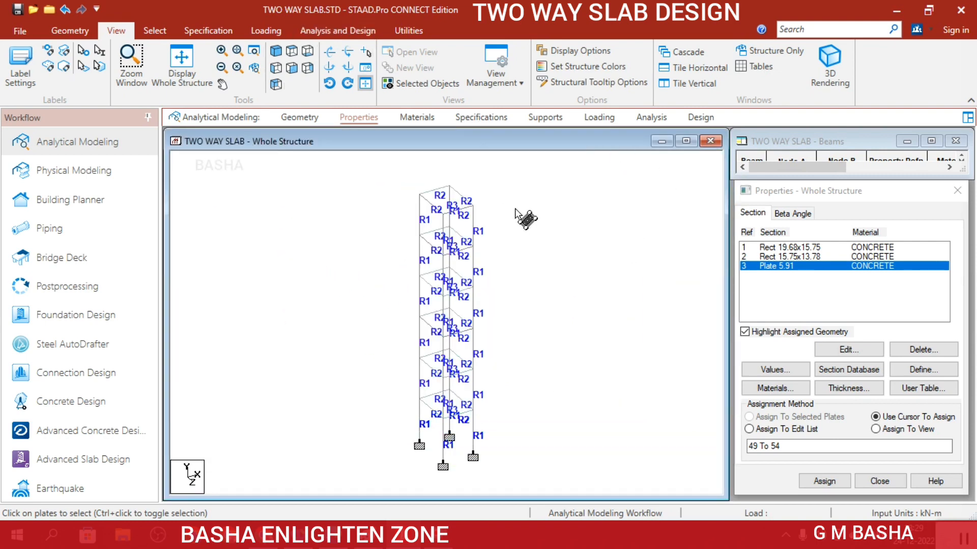
Step: Create primary load case 1 with loading type Dead and title DL
{"action": "left_click", "coordinate": [610, 118]}
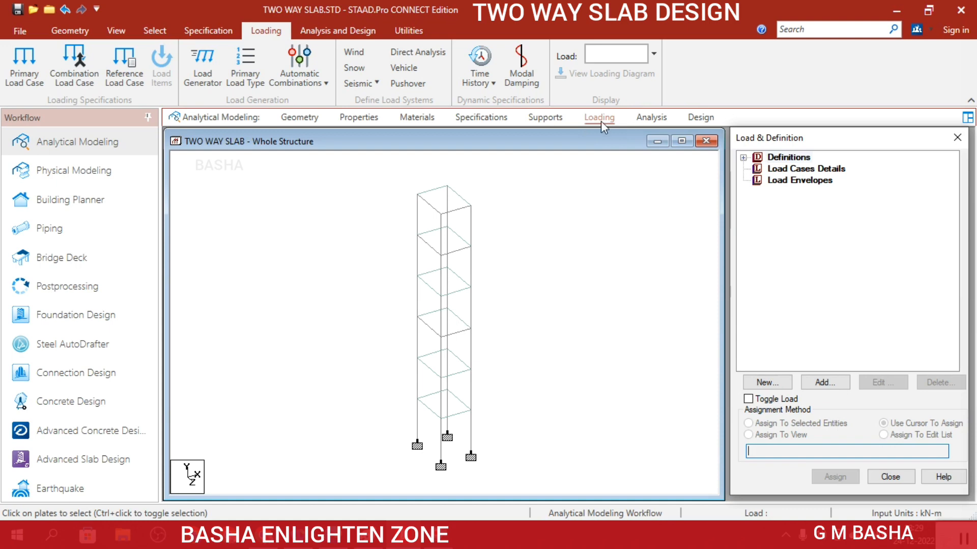
{"action": "left_click", "coordinate": [781, 173]}
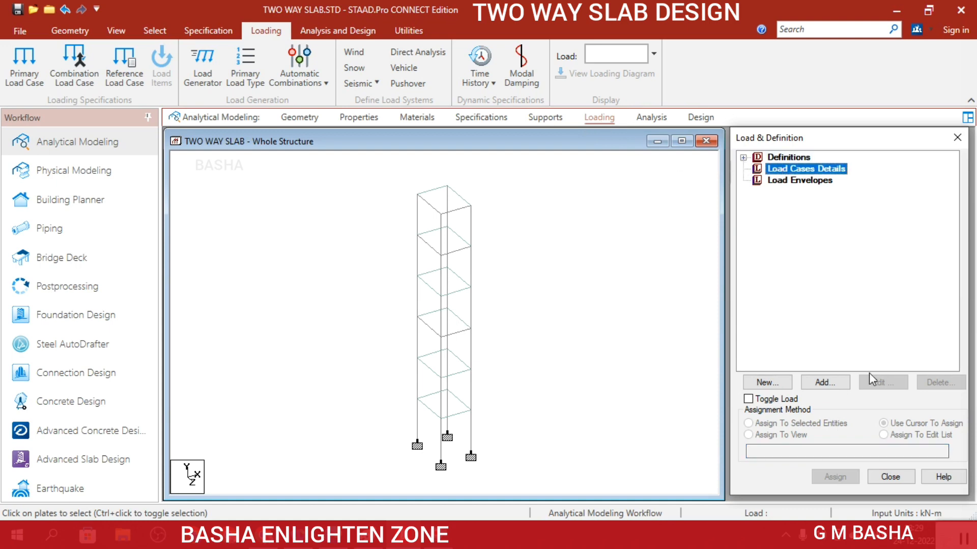
{"action": "left_click", "coordinate": [829, 383]}
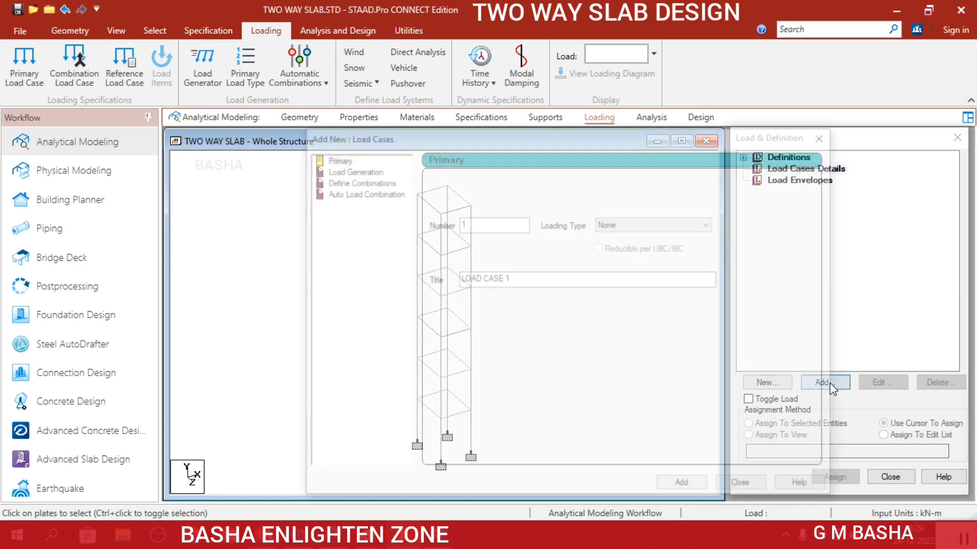
{"action": "left_click", "coordinate": [646, 223]}
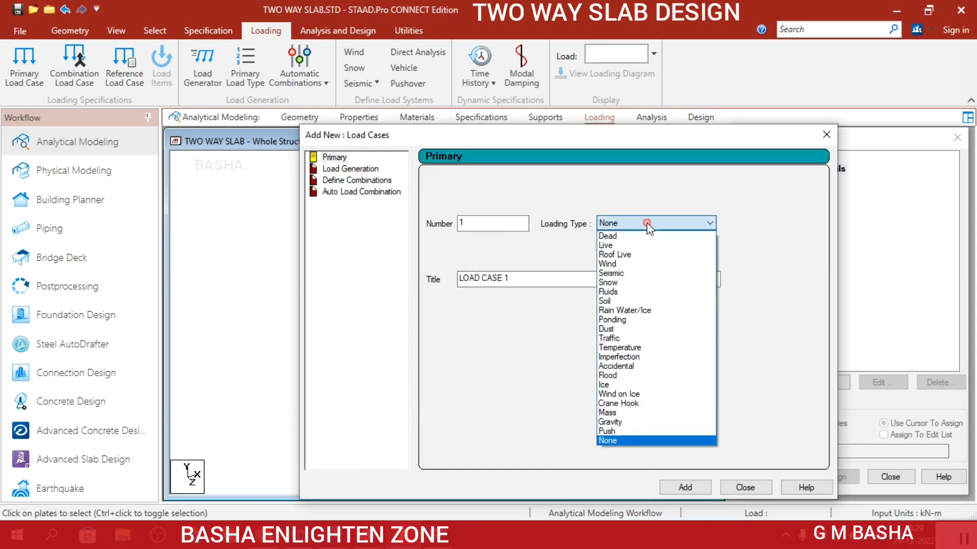
{"action": "left_click", "coordinate": [629, 237]}
{"action": "key", "text": "Tab"}
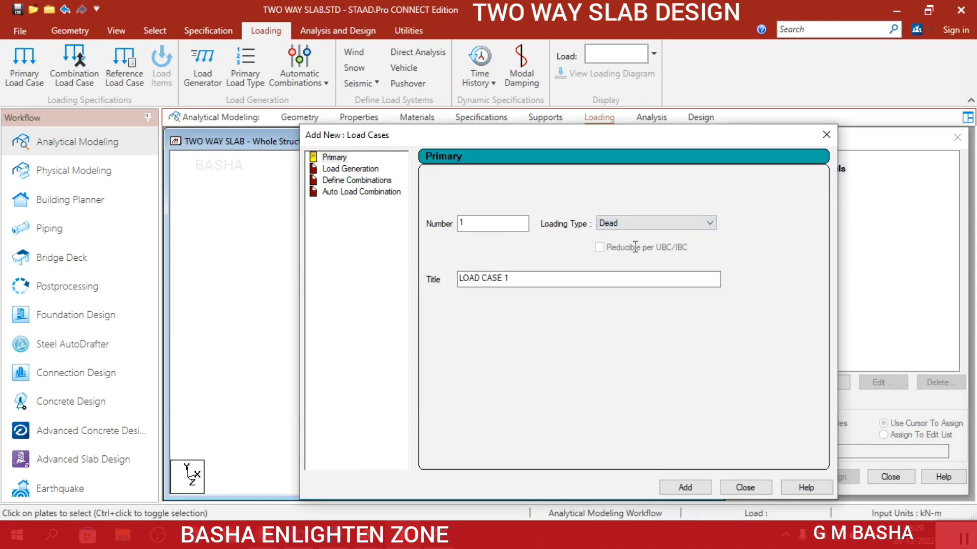
{"action": "type", "text": "DL"}
{"action": "left_click", "coordinate": [686, 487]}
{"action": "left_click", "coordinate": [745, 487]}
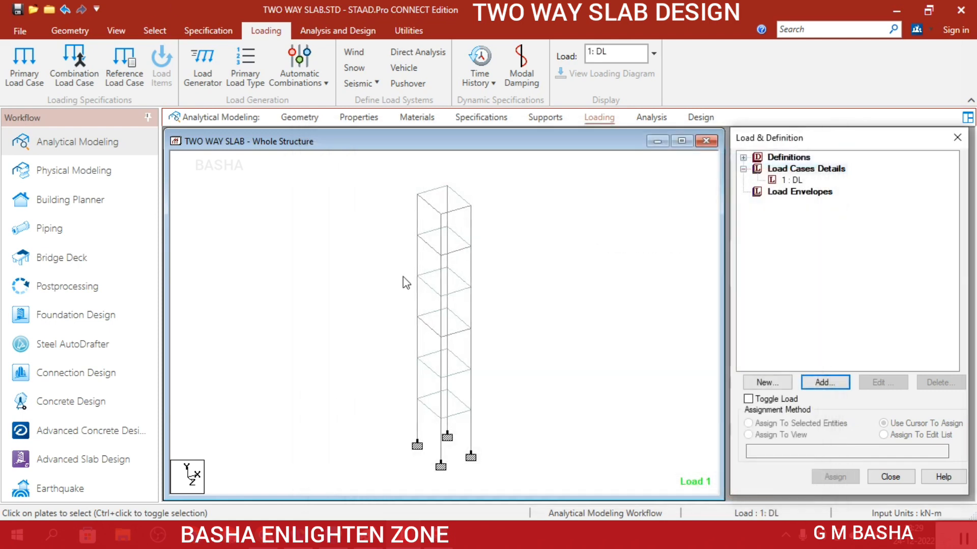
Step: Create primary load case 2 with loading type Live and title LL
{"action": "left_click", "coordinate": [805, 169]}
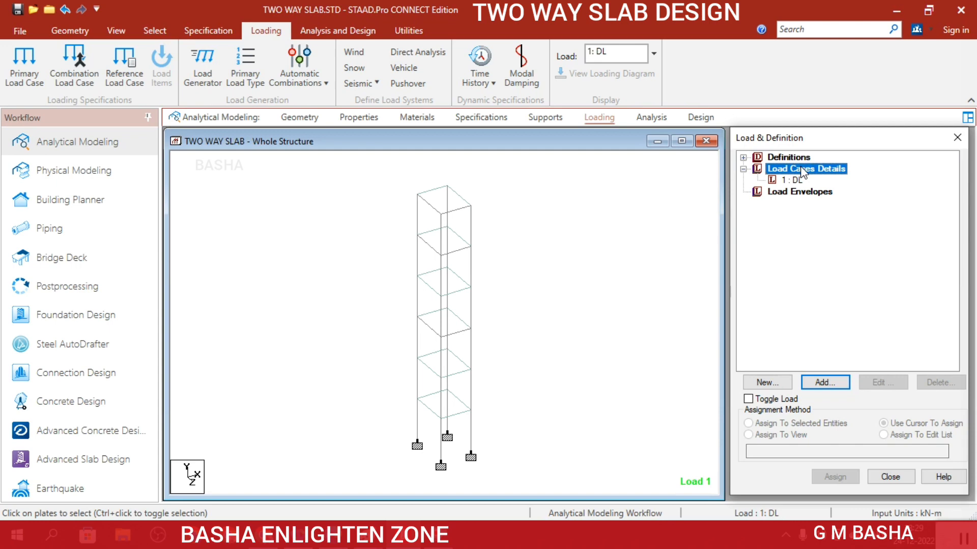
{"action": "left_click", "coordinate": [839, 384]}
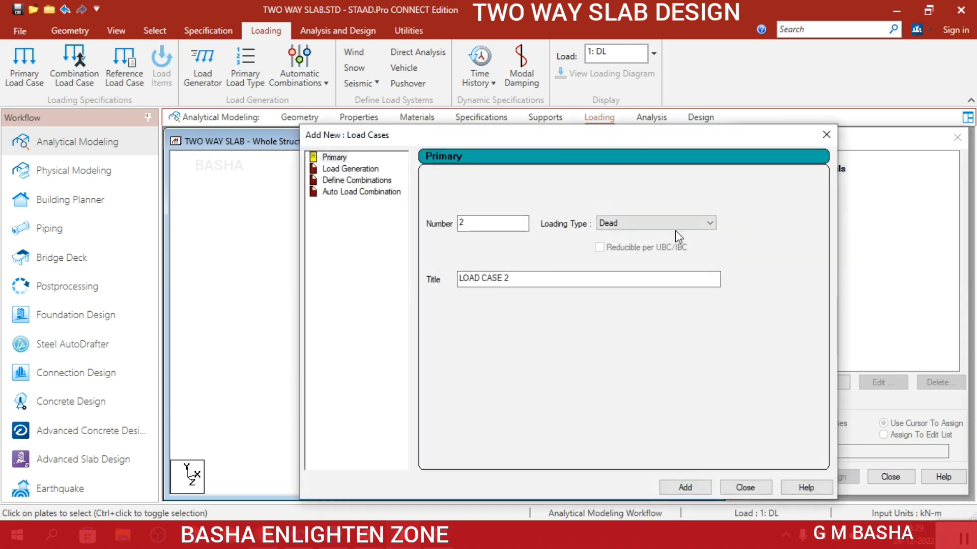
{"action": "left_click", "coordinate": [676, 230]}
{"action": "left_click", "coordinate": [656, 246]}
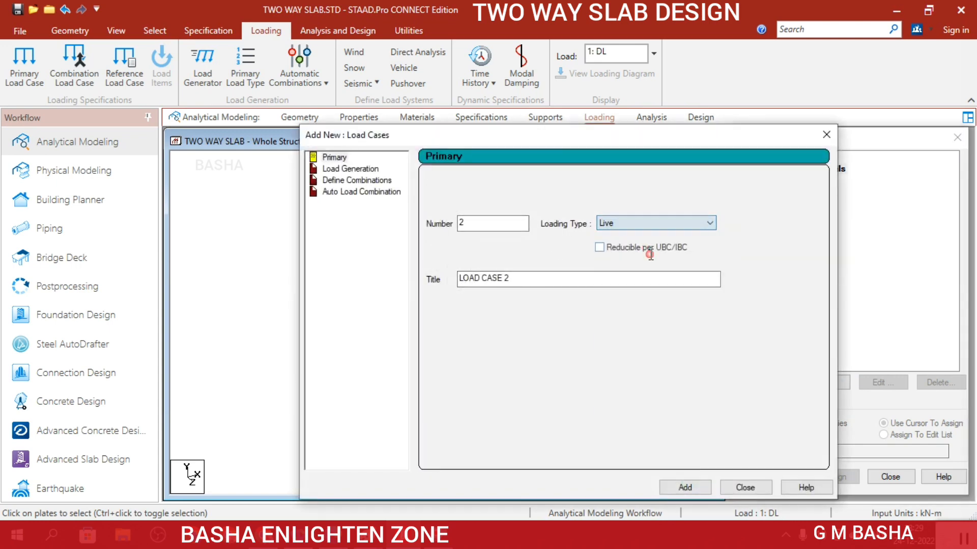
{"action": "key", "text": "Tab"}
{"action": "type", "text": "L"}
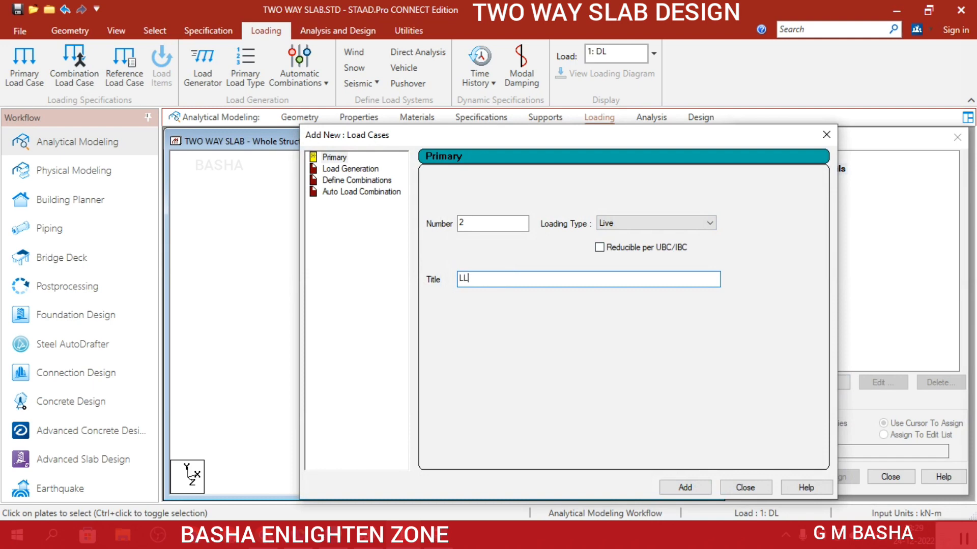
{"action": "type", "text": "L"}
{"action": "left_click", "coordinate": [685, 487]}
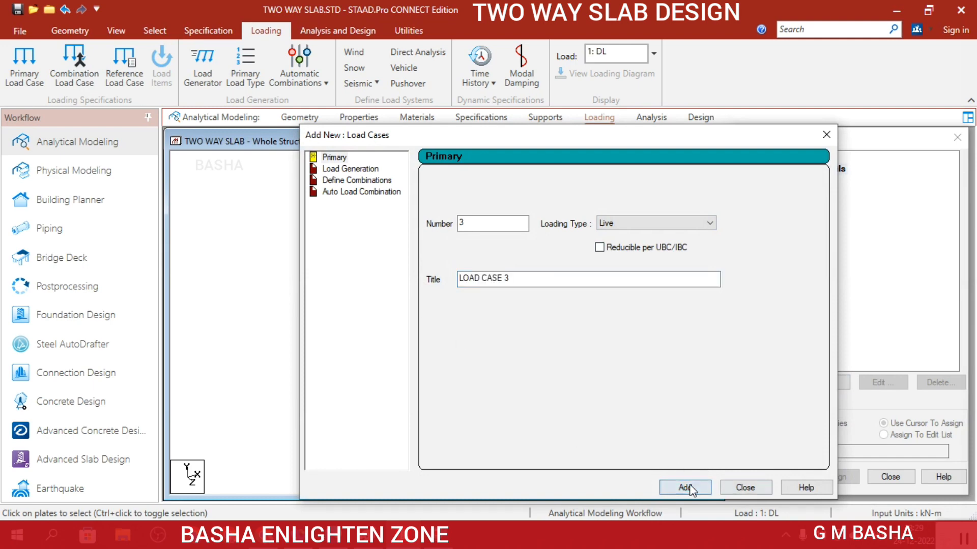
{"action": "left_click", "coordinate": [745, 487]}
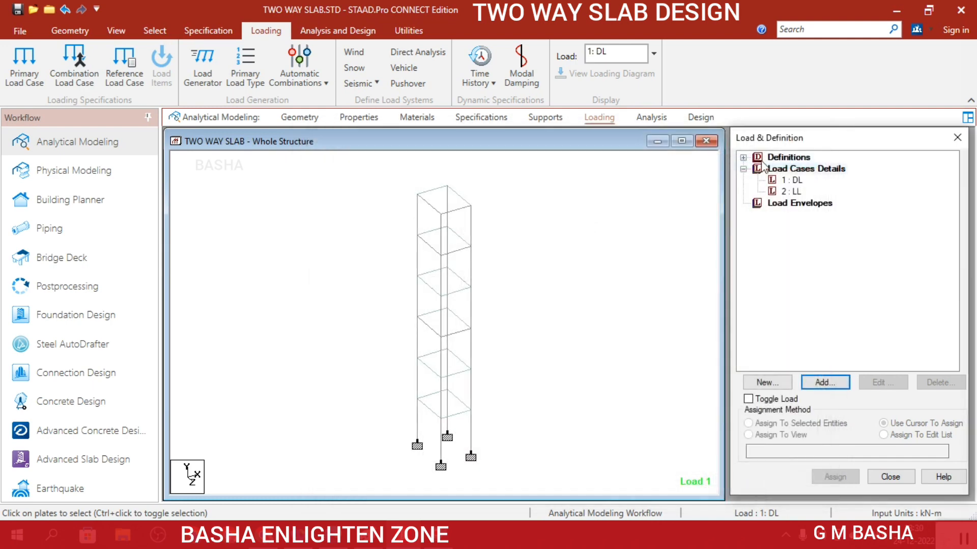
Step: Add a self-weight load in Y with factor -1 to the DL case and assign it to the whole view
{"action": "left_click", "coordinate": [792, 180]}
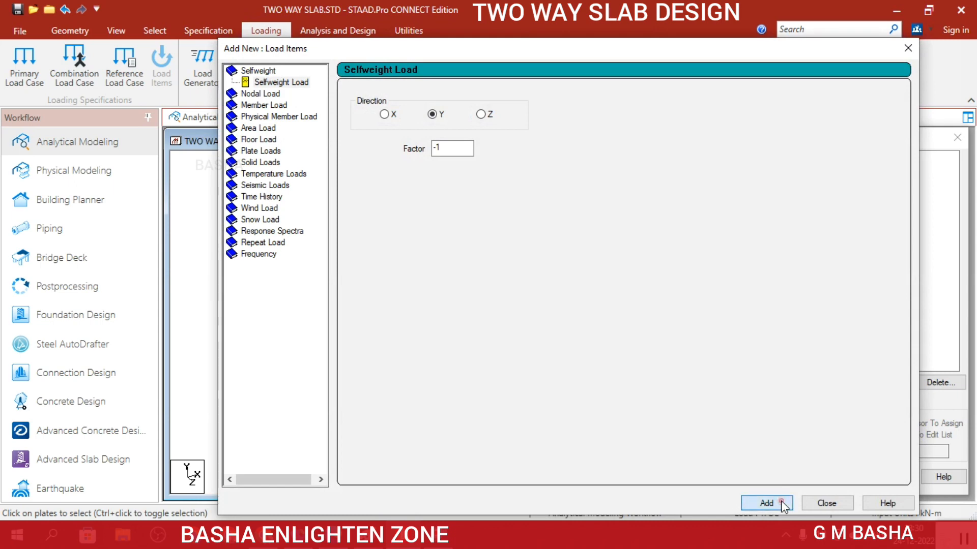
{"action": "left_click", "coordinate": [826, 502]}
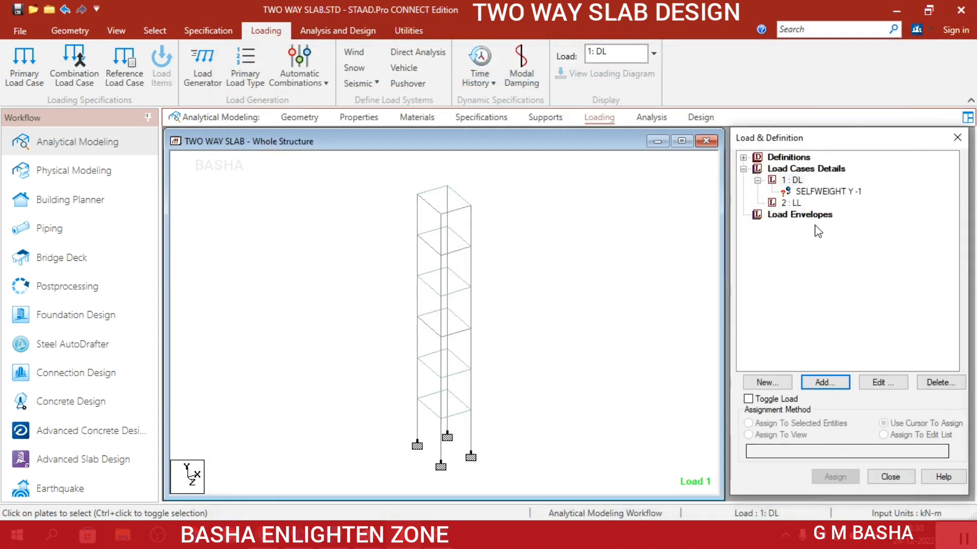
{"action": "left_click", "coordinate": [828, 191]}
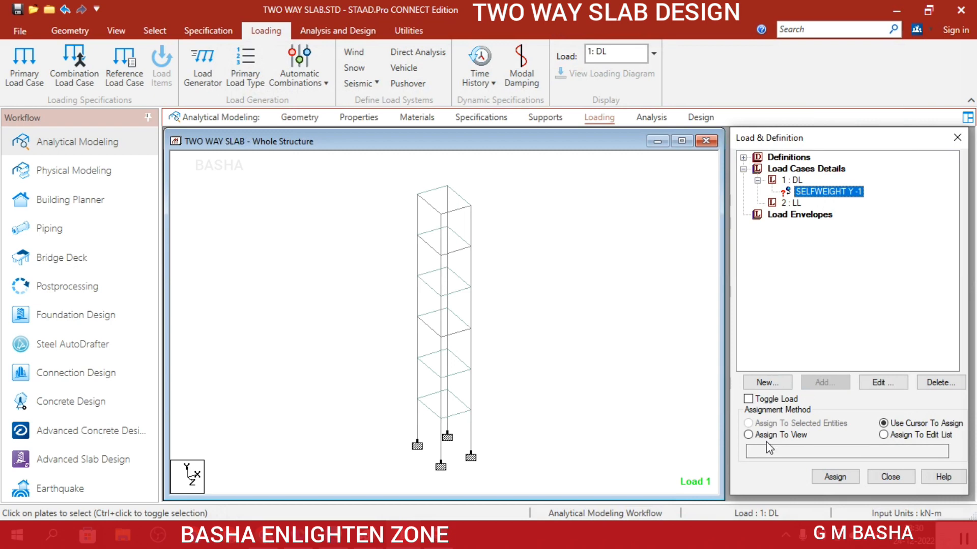
{"action": "left_click", "coordinate": [748, 435]}
{"action": "left_click", "coordinate": [834, 476]}
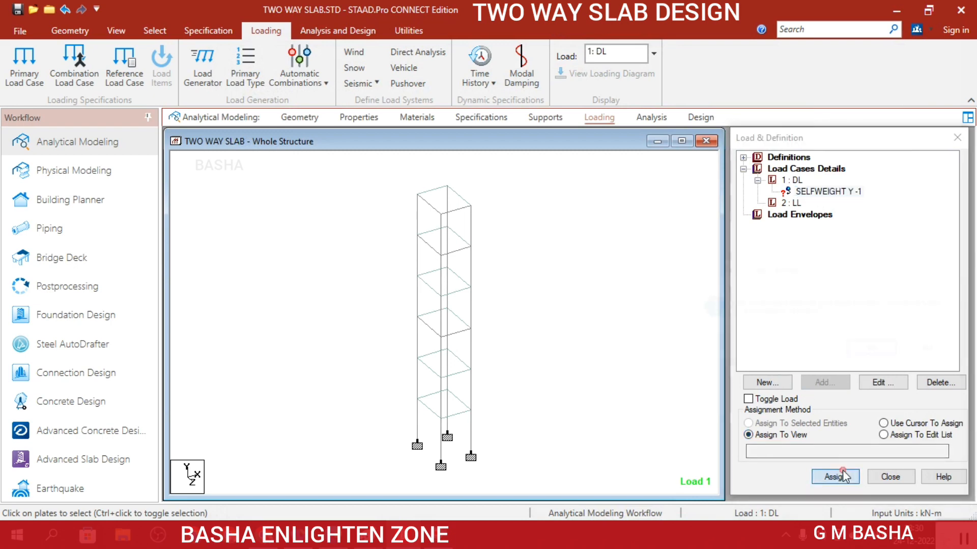
{"action": "left_click", "coordinate": [874, 351]}
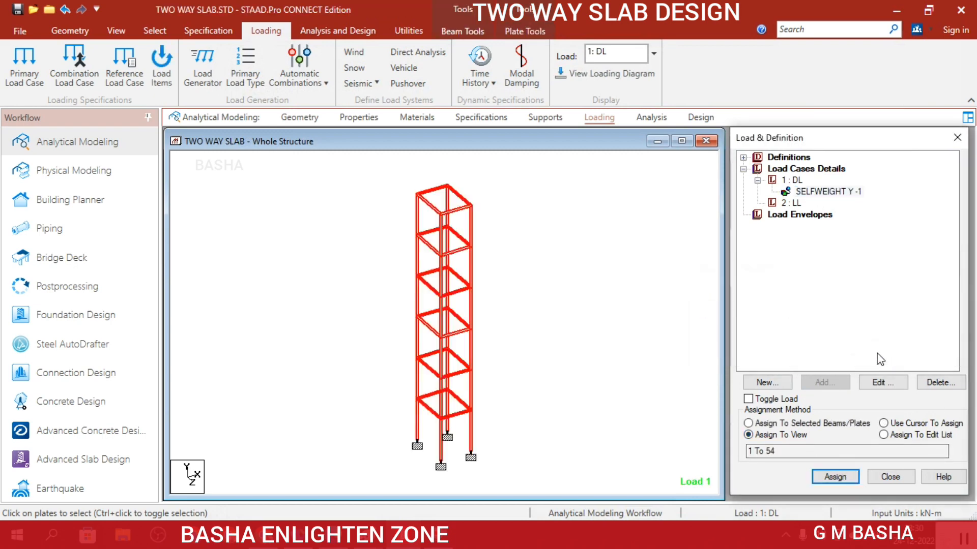
Step: Add a uniform member force of -10 kN/m in the GY direction to the LL case
{"action": "left_click", "coordinate": [791, 202]}
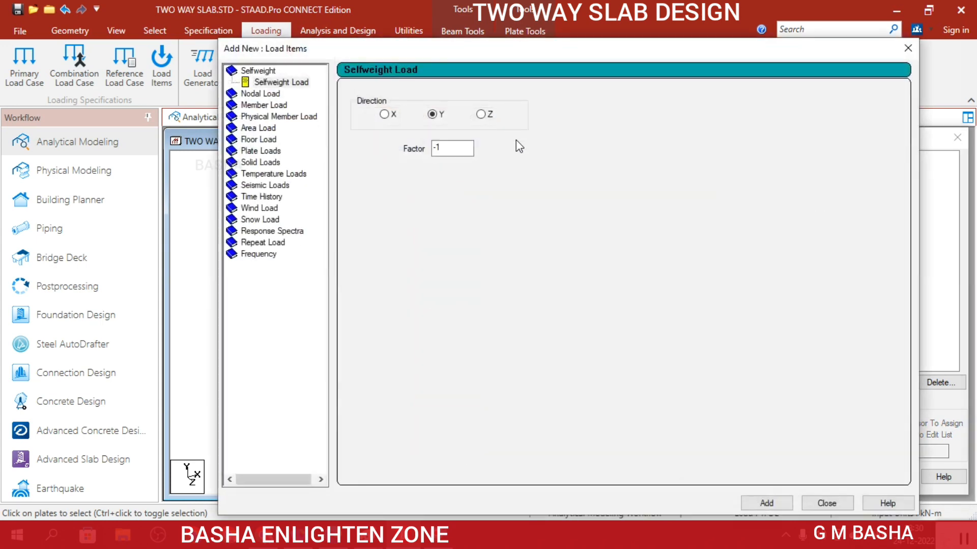
{"action": "left_click", "coordinate": [271, 106]}
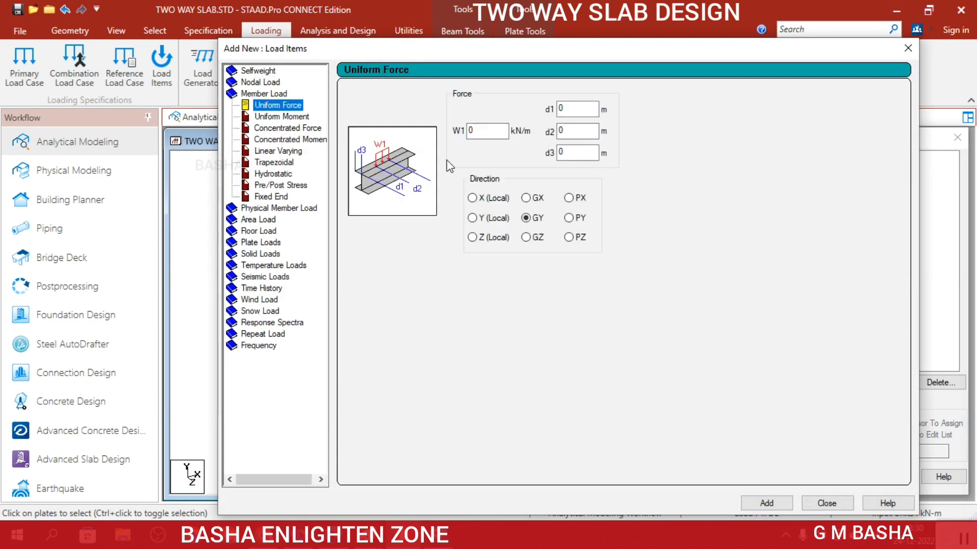
{"action": "double_click", "coordinate": [484, 131]}
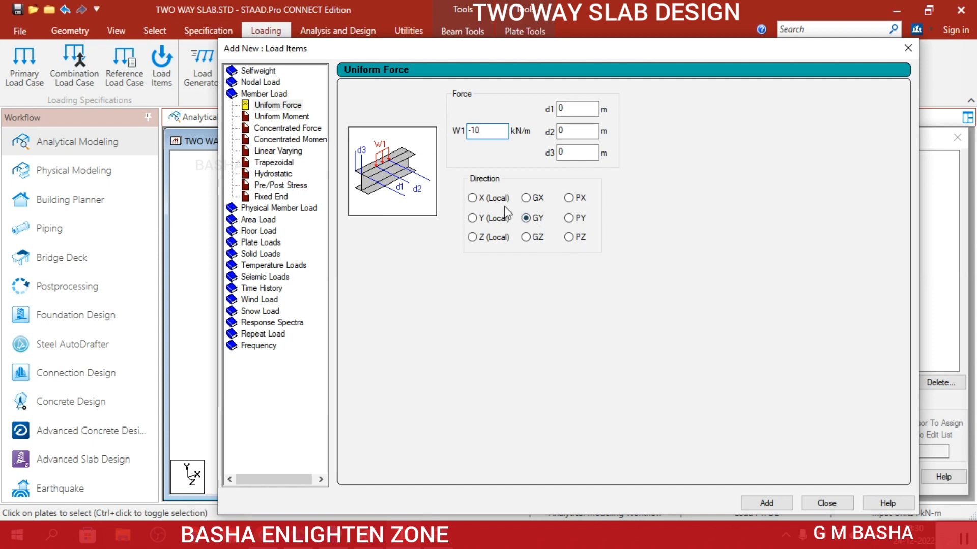
{"action": "left_click", "coordinate": [782, 503]}
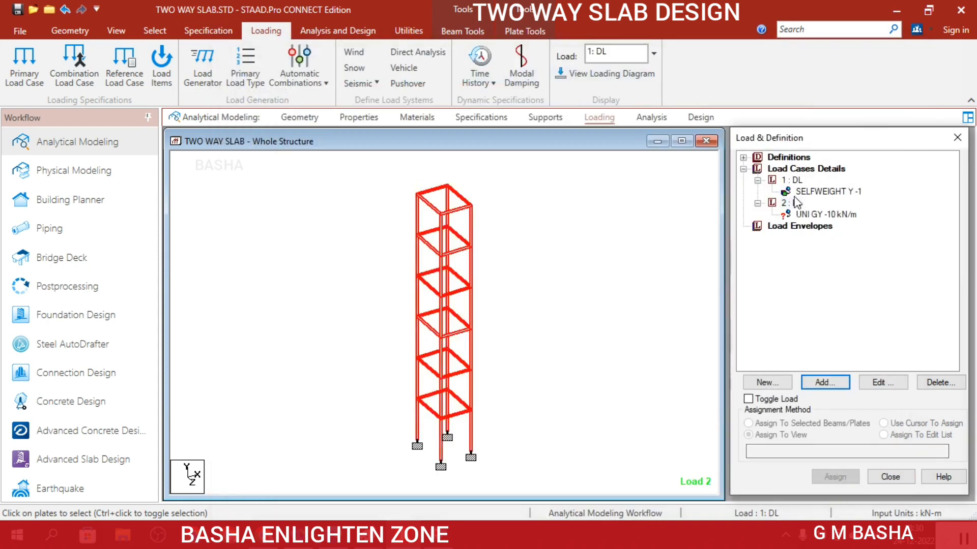
Step: Define a floor load for the LL case with a pressure of -5 kN/m2 and a maximum Y range of 16 m
{"action": "left_click", "coordinate": [794, 203]}
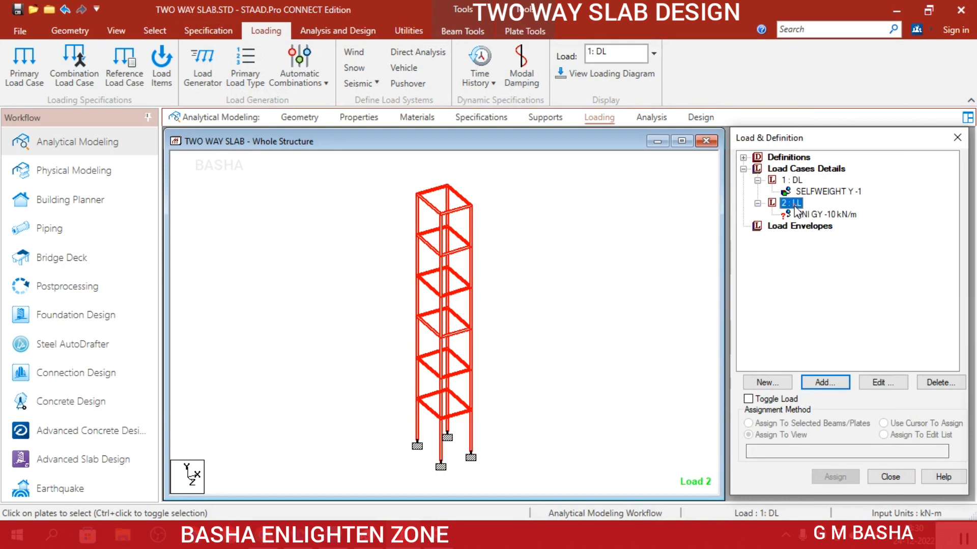
{"action": "left_click", "coordinate": [826, 384]}
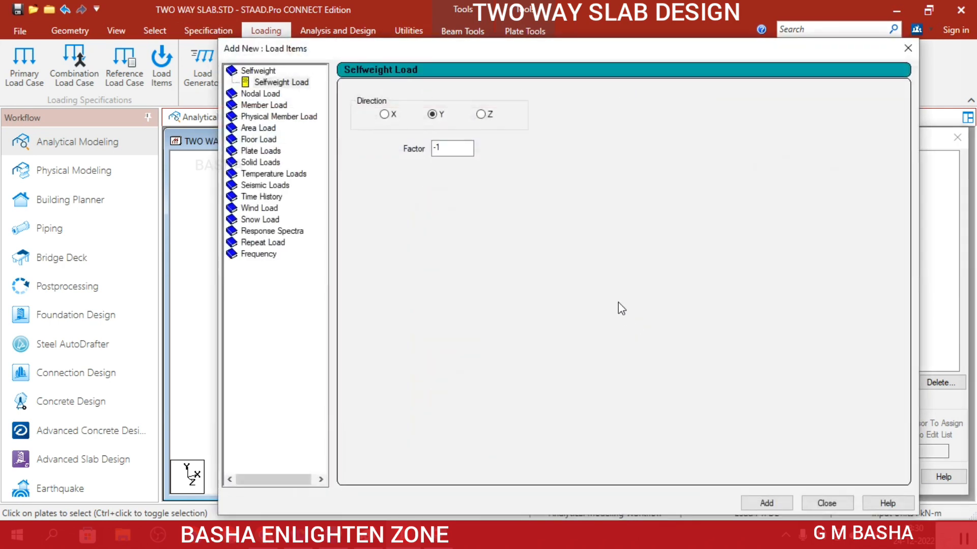
{"action": "left_click", "coordinate": [258, 140]}
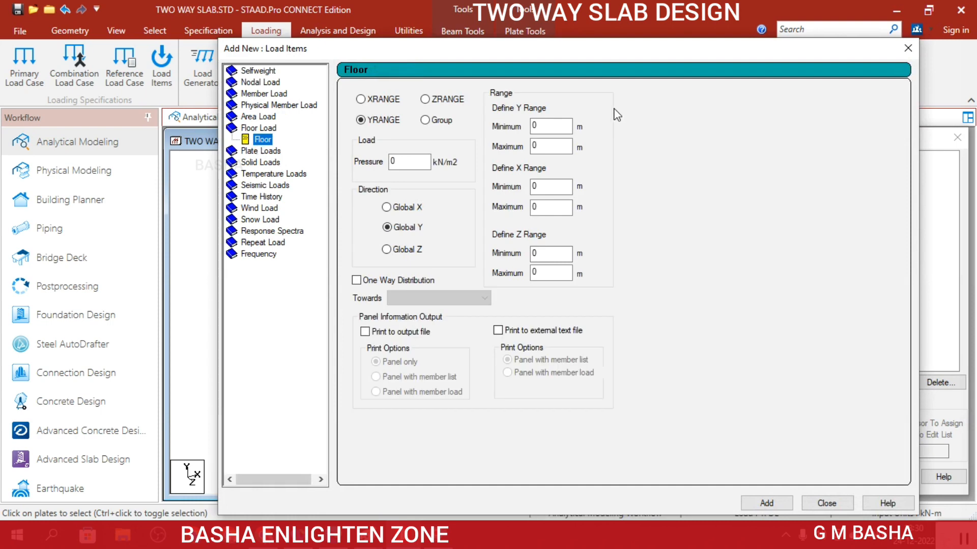
{"action": "left_click_drag", "start_coordinate": [575, 50], "coordinate": [714, 13]}
{"action": "left_click", "coordinate": [546, 124]}
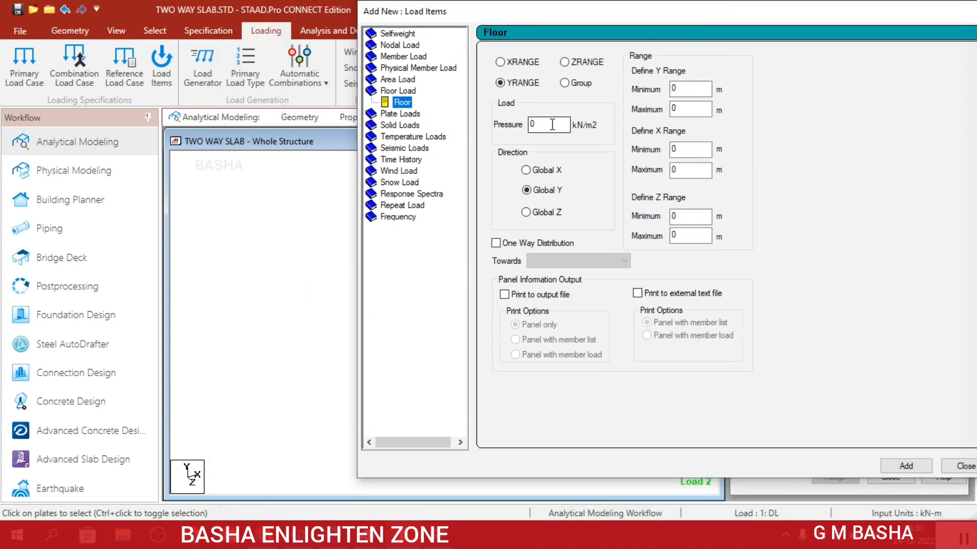
{"action": "type", "text": "-5"}
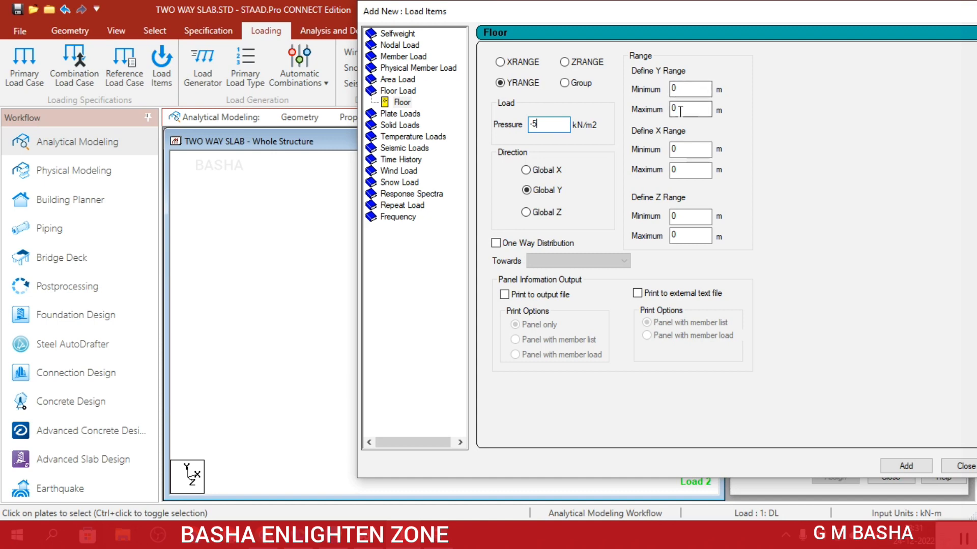
{"action": "left_click_drag", "start_coordinate": [681, 108], "coordinate": [656, 109]}
{"action": "left_click_drag", "start_coordinate": [672, 15], "coordinate": [853, 7]}
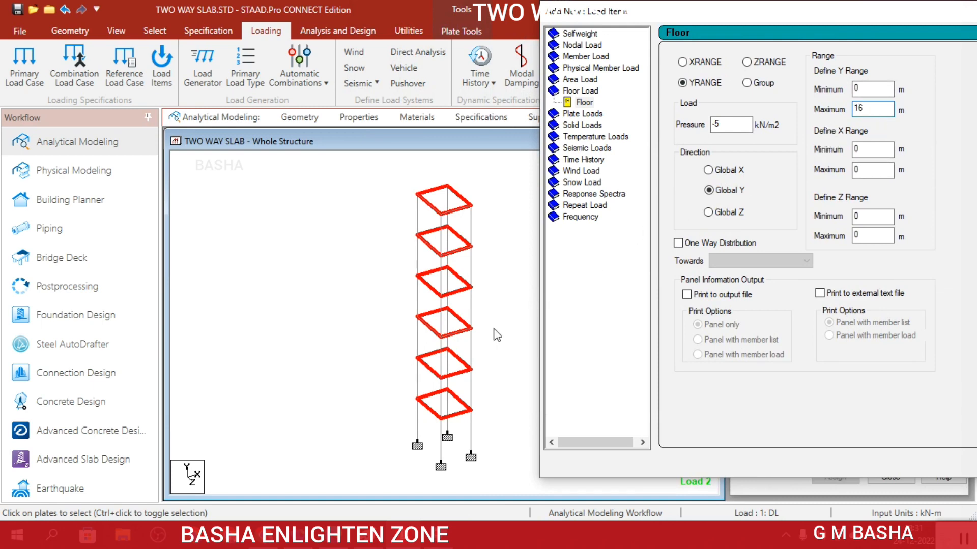
Step: Set the floor load's maximum X range to 3 m and maximum Z range to 4 m, and add it to the LL case
{"action": "key", "text": "Tab"}
{"action": "key", "text": "Tab"}
{"action": "type", "text": "3"}
{"action": "key", "text": "Tab"}
{"action": "key", "text": "Tab"}
{"action": "left_click", "coordinate": [815, 237]}
{"action": "type", "text": "4"}
{"action": "left_click_drag", "start_coordinate": [784, 12], "coordinate": [691, 1]}
{"action": "left_click_drag", "start_coordinate": [835, 16], "coordinate": [709, 30]}
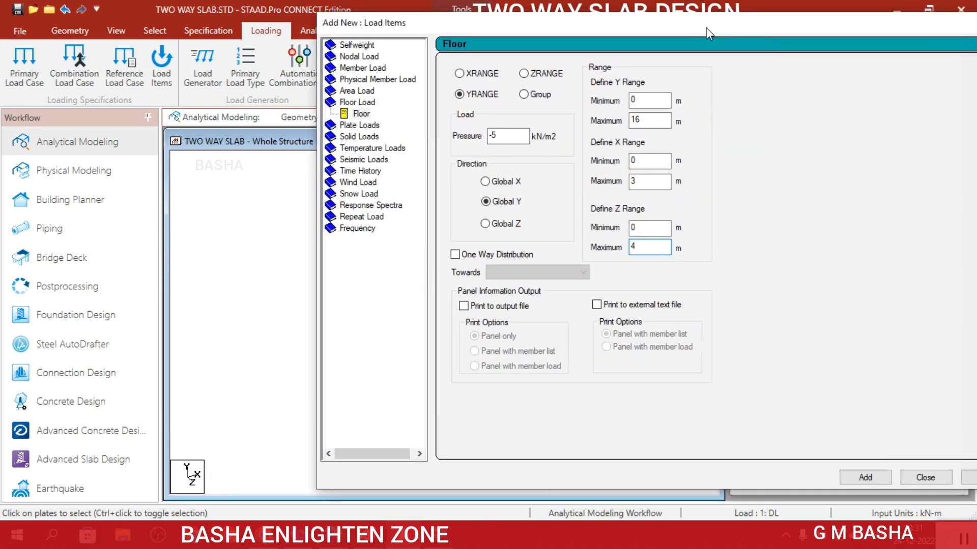
{"action": "left_click", "coordinate": [866, 477]}
{"action": "left_click_drag", "start_coordinate": [743, 28], "coordinate": [593, 29]}
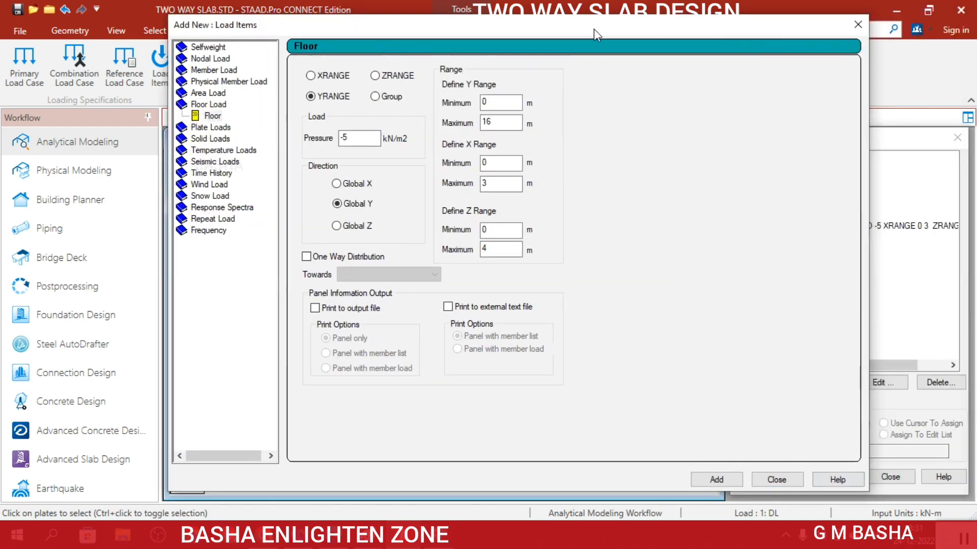
{"action": "left_click", "coordinate": [776, 480]}
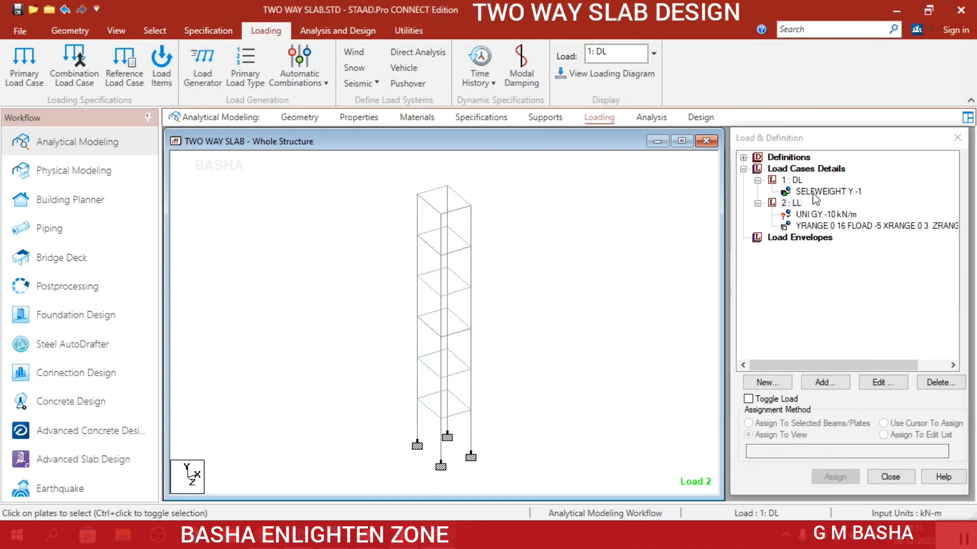
Step: Assign the -10 kN/m GY uniform load to all beams parallel to the X and Z axes
{"action": "left_click", "coordinate": [830, 214]}
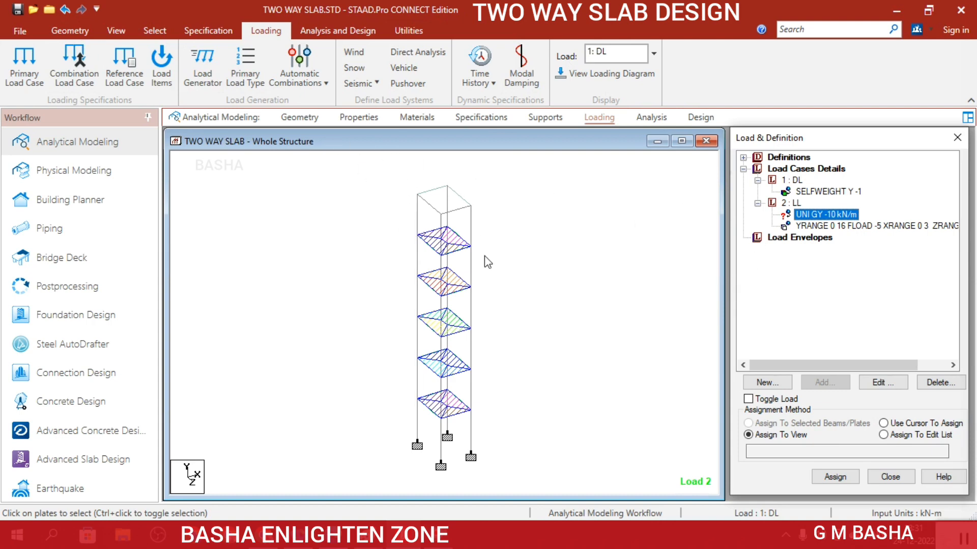
{"action": "left_click", "coordinate": [156, 32]}
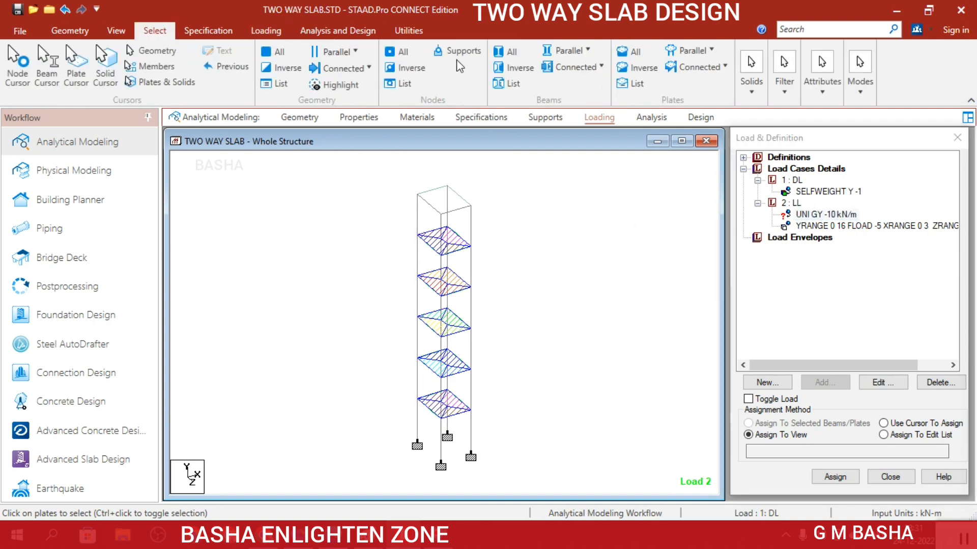
{"action": "left_click", "coordinate": [573, 52]}
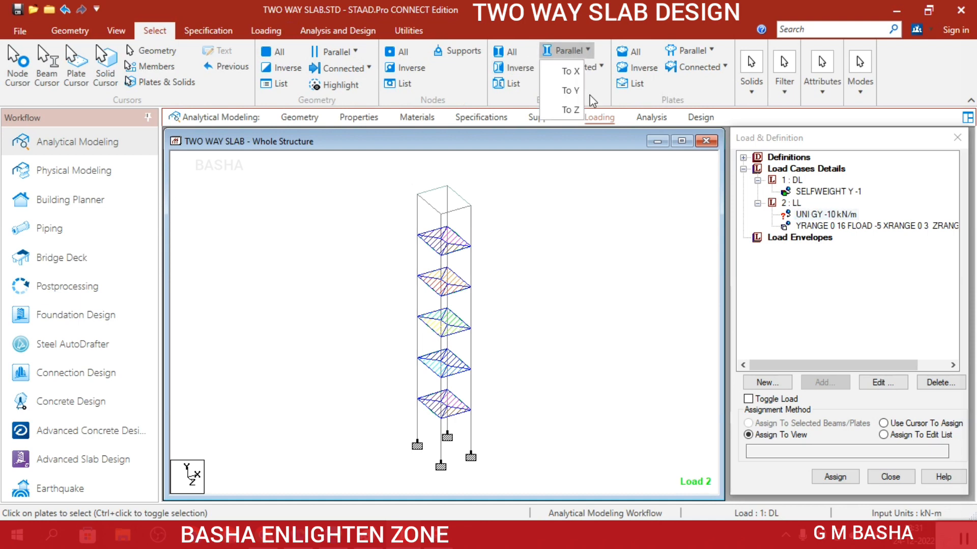
{"action": "left_click", "coordinate": [568, 89]}
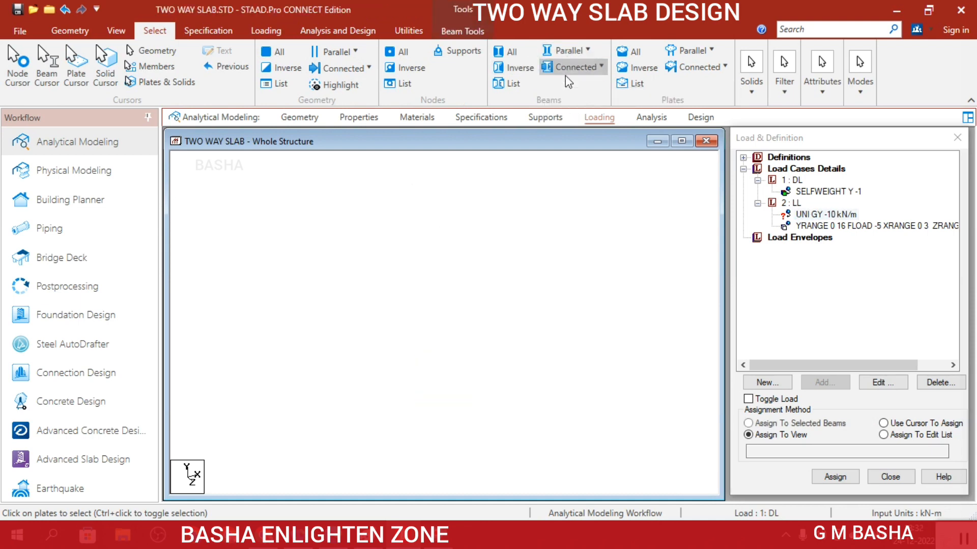
{"action": "left_click", "coordinate": [577, 51]}
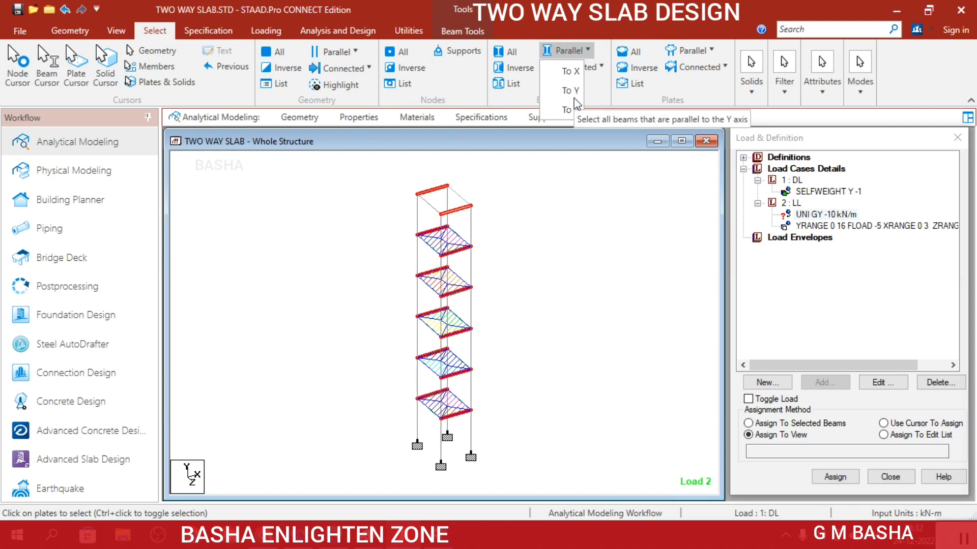
{"action": "left_click", "coordinate": [575, 110]}
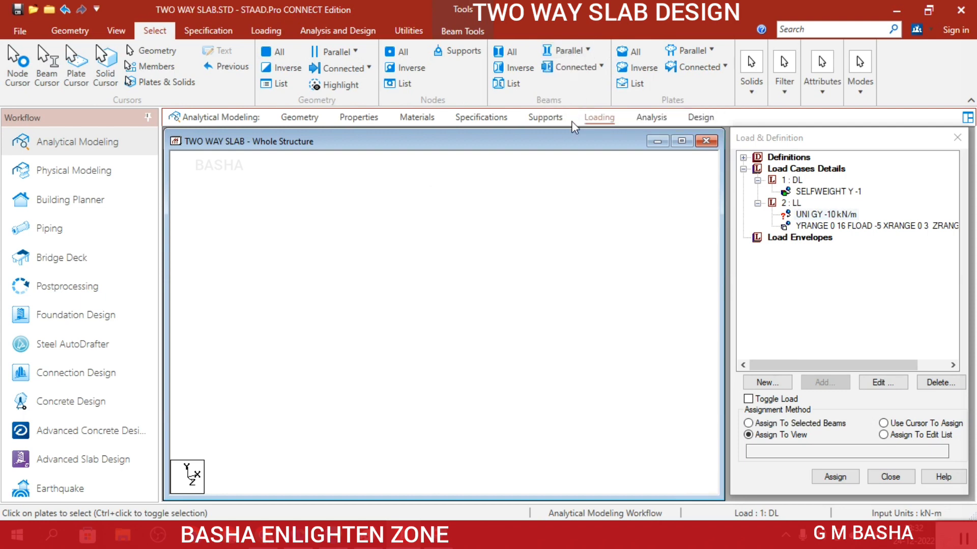
{"action": "left_click", "coordinate": [789, 424]}
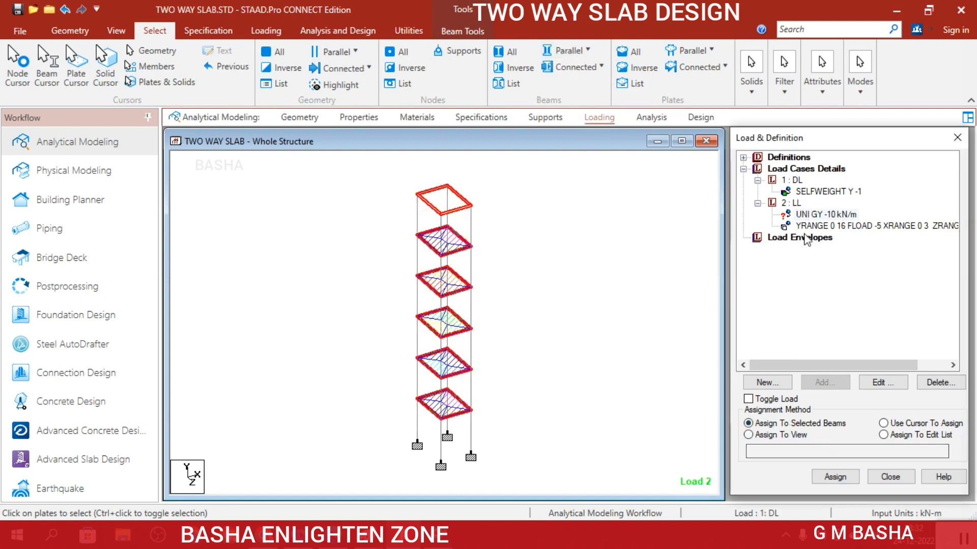
{"action": "left_click", "coordinate": [834, 477]}
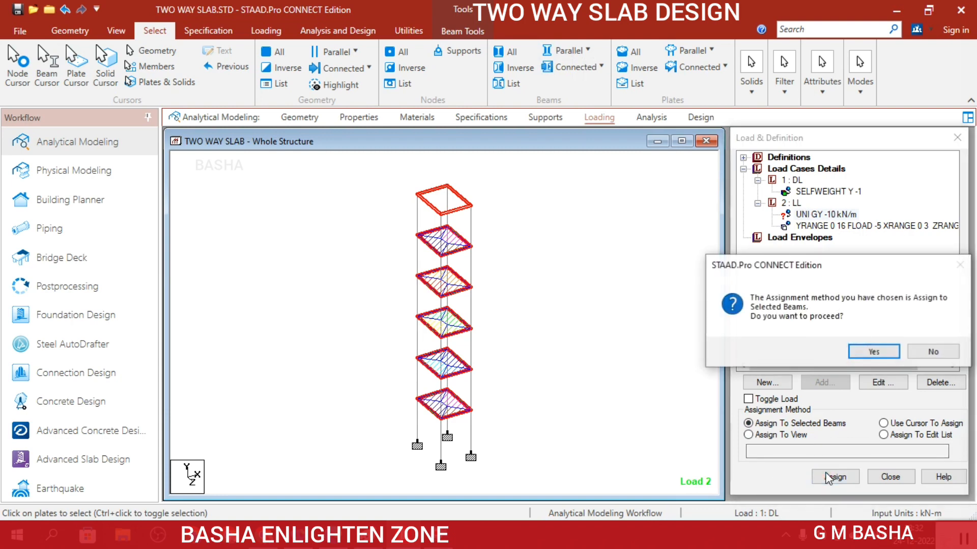
{"action": "left_click", "coordinate": [867, 351]}
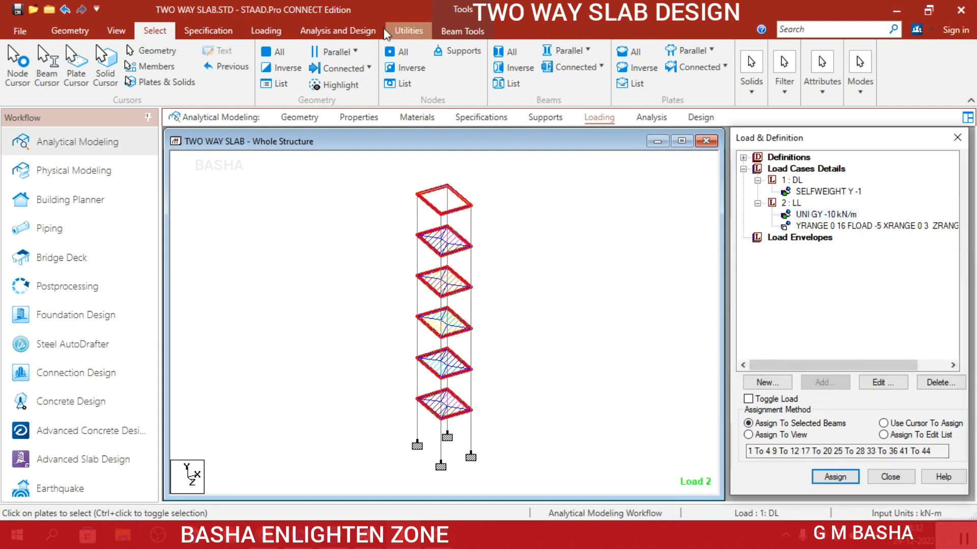
Step: Clear the beam selection and view the loading diagram on the whole structure
{"action": "left_click", "coordinate": [262, 26]}
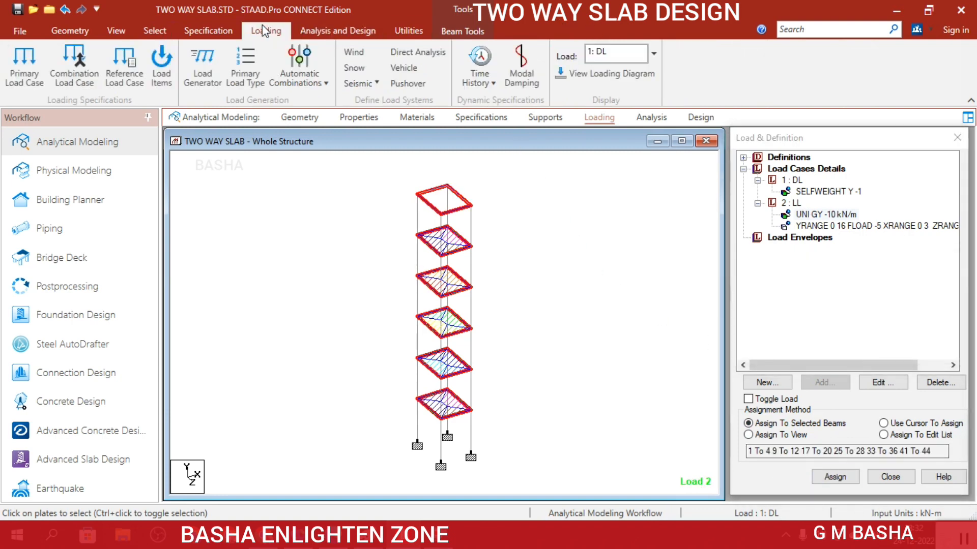
{"action": "left_click", "coordinate": [636, 74]}
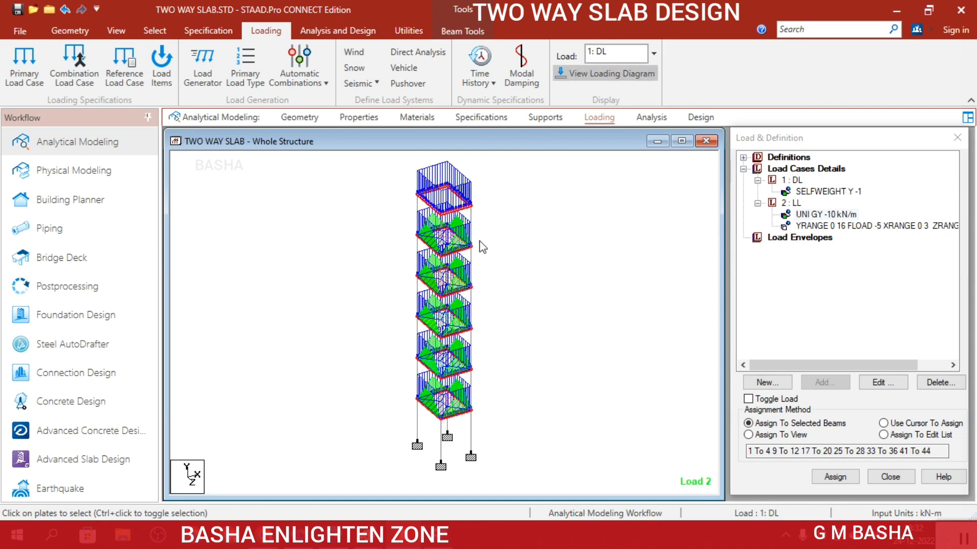
{"action": "left_click", "coordinate": [537, 270]}
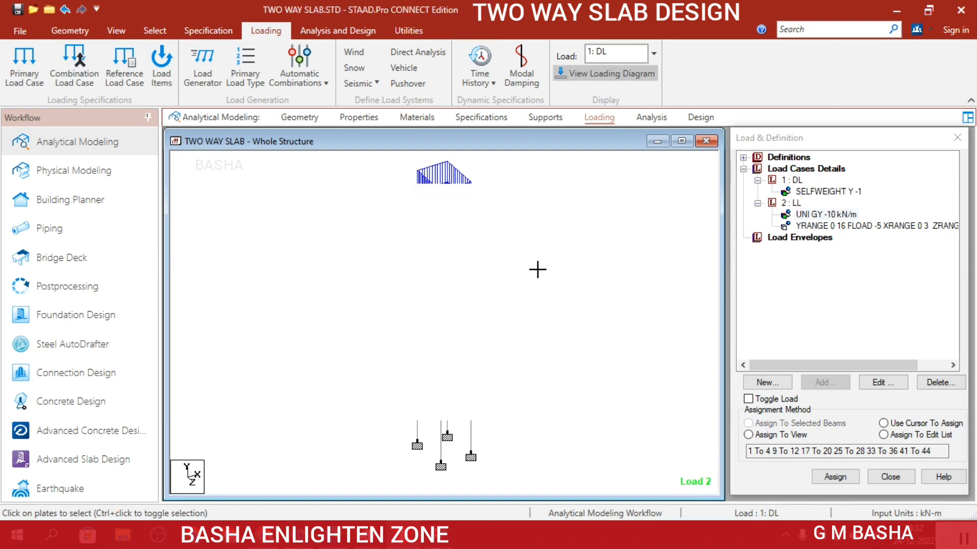
{"action": "left_click", "coordinate": [593, 76]}
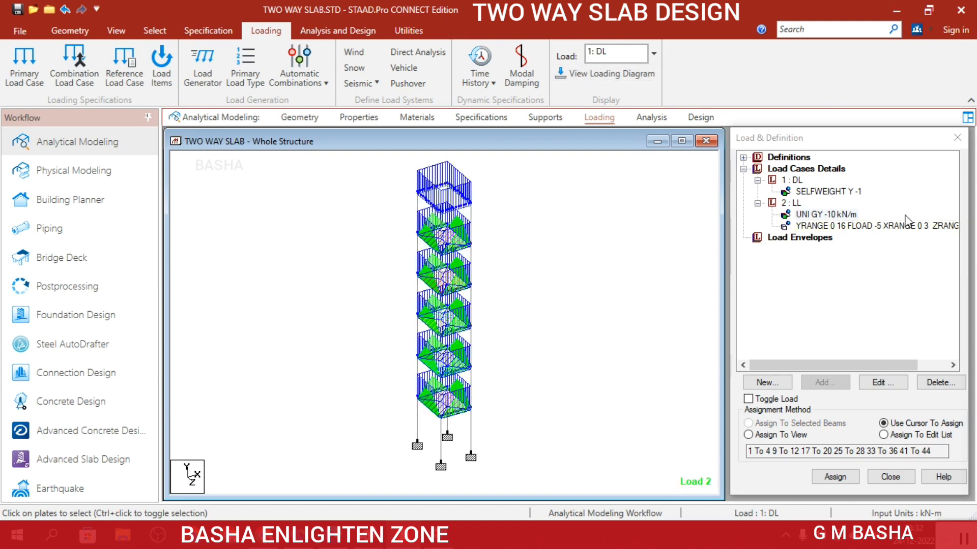
Step: Edit the floor load in the LL case, setting its maximum Y range to 20 m
{"action": "left_click", "coordinate": [898, 225]}
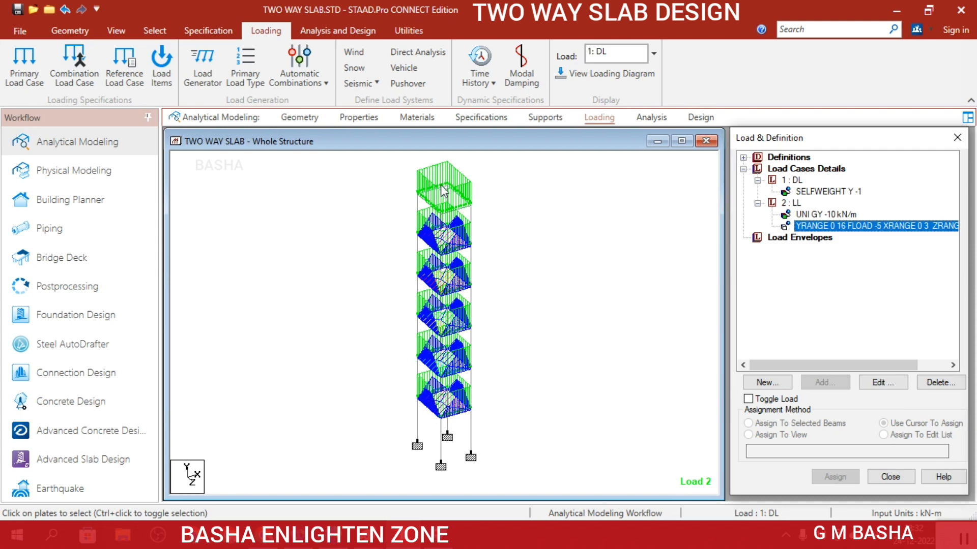
{"action": "left_click", "coordinate": [883, 383]}
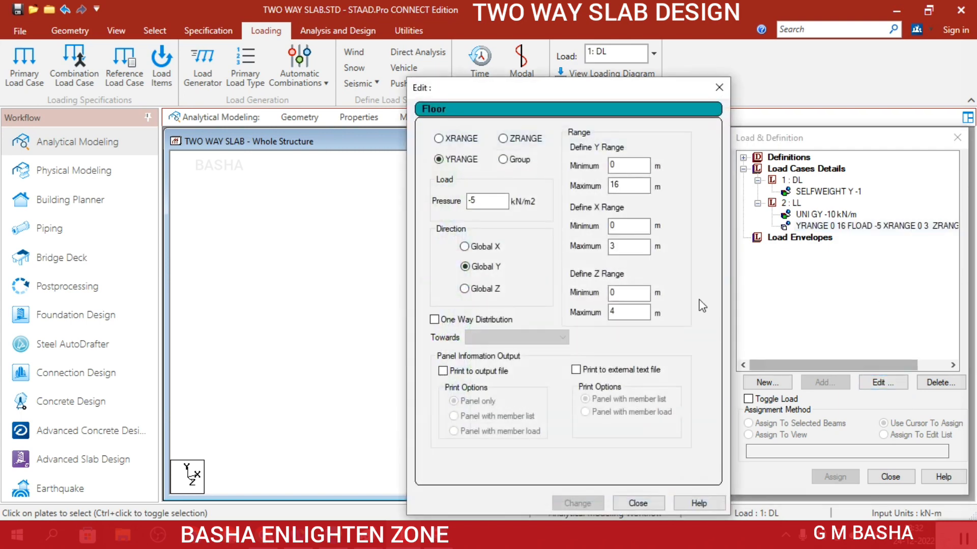
{"action": "double_click", "coordinate": [642, 182]}
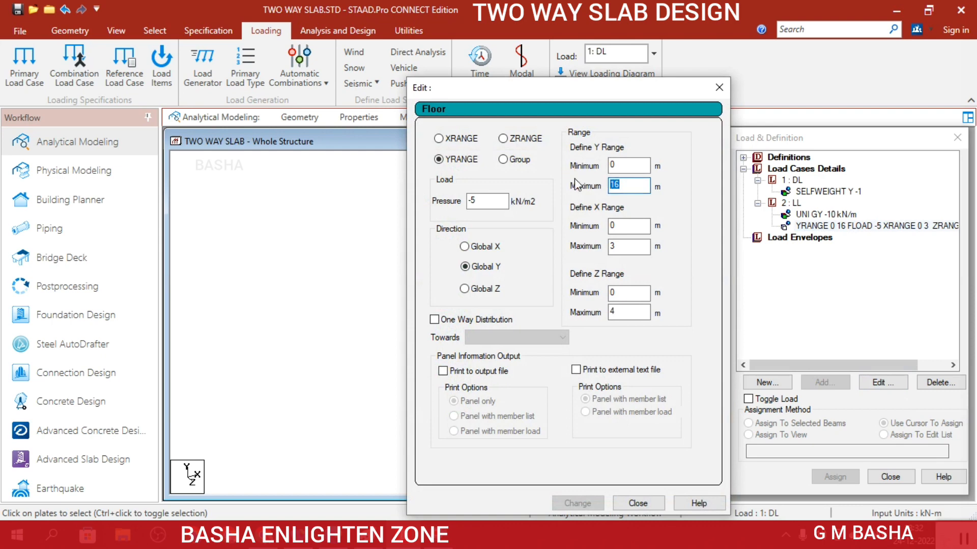
{"action": "type", "text": "20"}
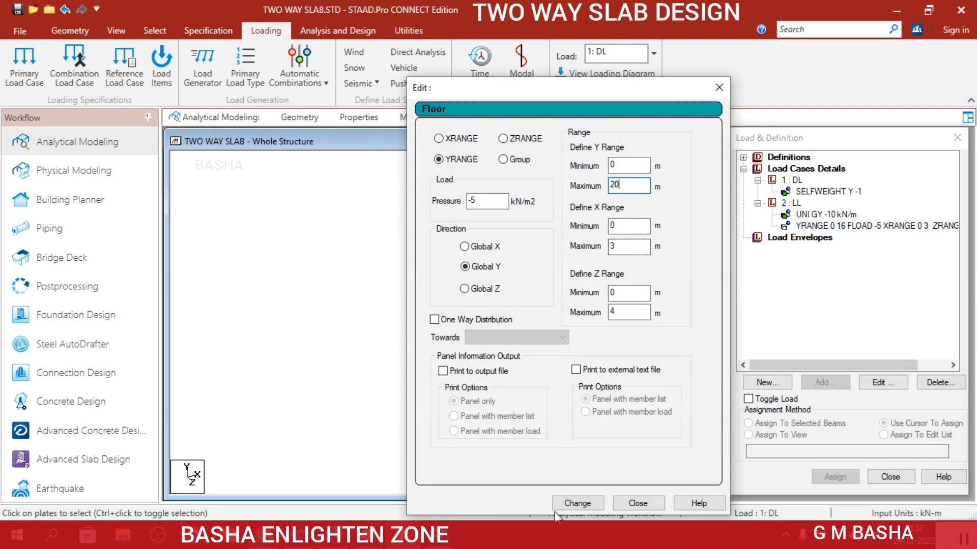
{"action": "left_click", "coordinate": [585, 503]}
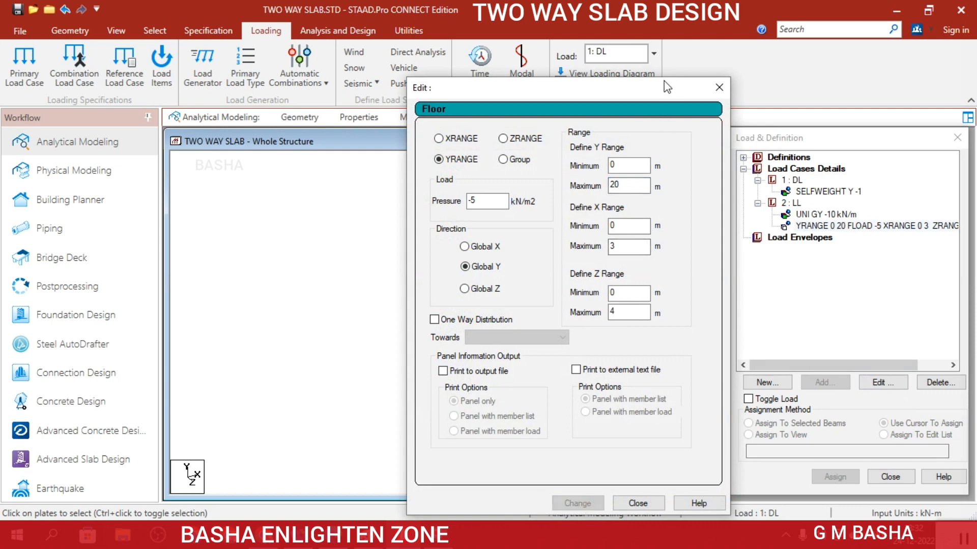
{"action": "left_click_drag", "start_coordinate": [663, 81], "coordinate": [903, 48]}
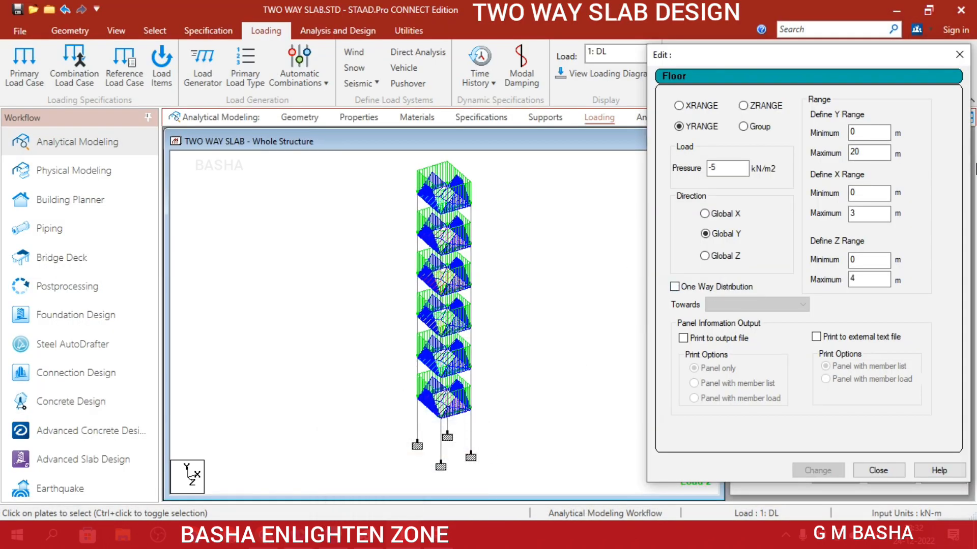
{"action": "left_click", "coordinate": [960, 53]}
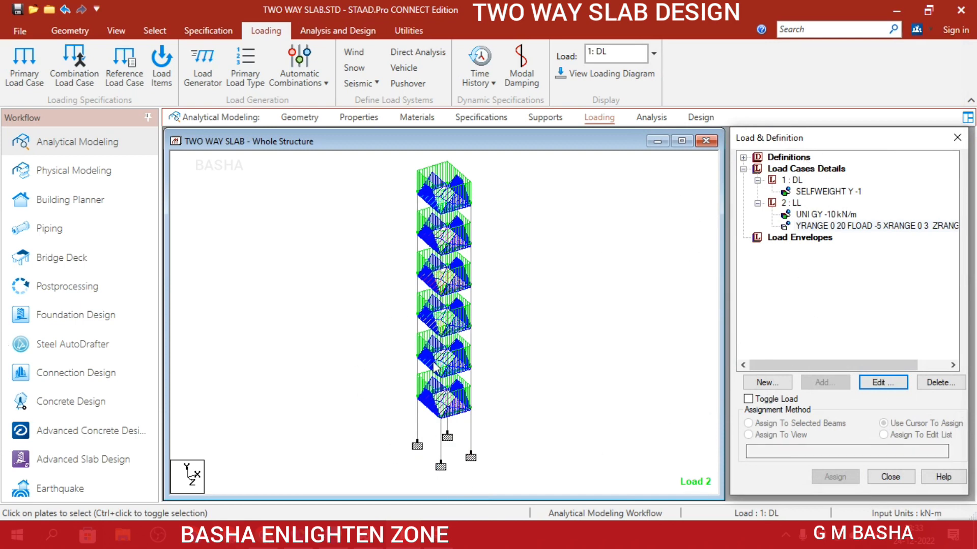
Step: Add a wind type definition with type number 1 and the comment WIND 1
{"action": "left_click", "coordinate": [798, 159]}
{"action": "double_click", "coordinate": [798, 158]}
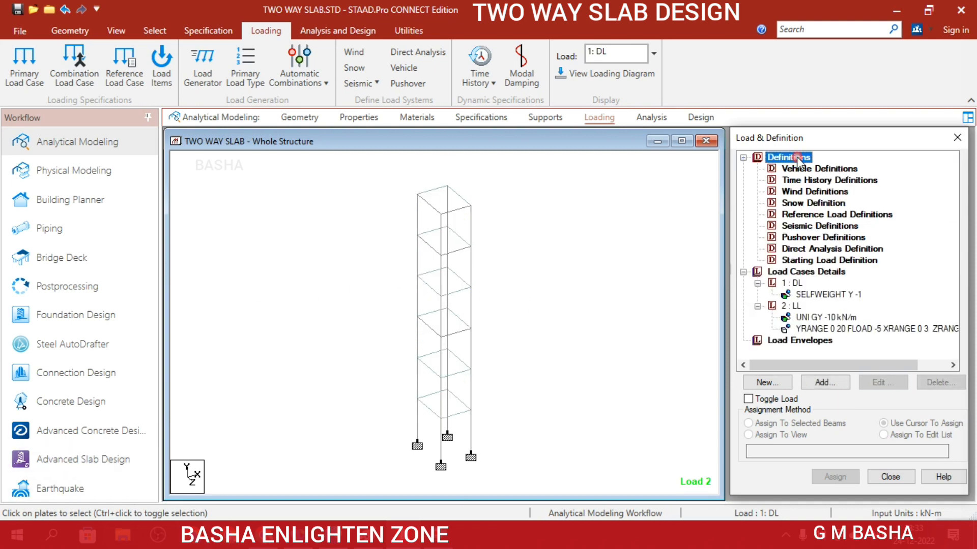
{"action": "left_click", "coordinate": [795, 194]}
{"action": "left_click", "coordinate": [824, 382]}
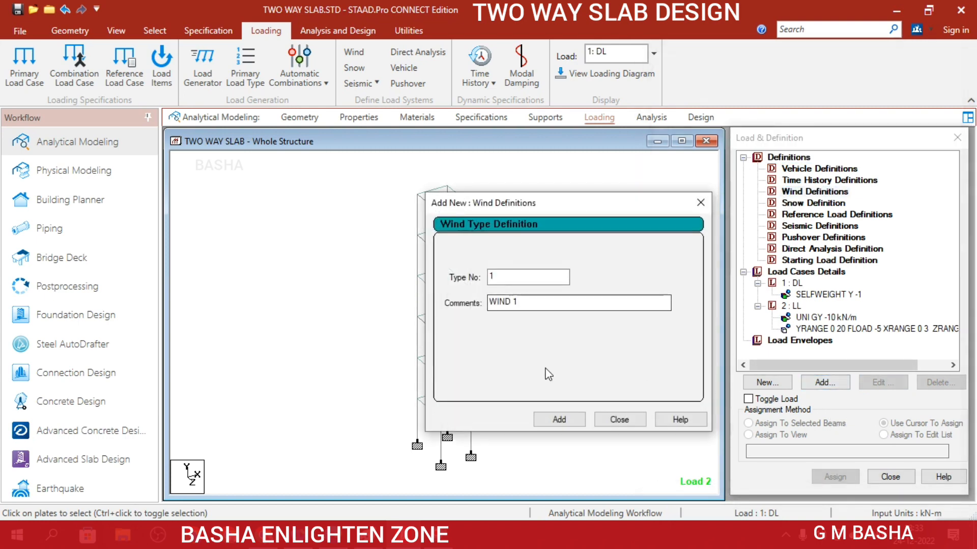
{"action": "left_click", "coordinate": [559, 420]}
{"action": "left_click", "coordinate": [618, 419]}
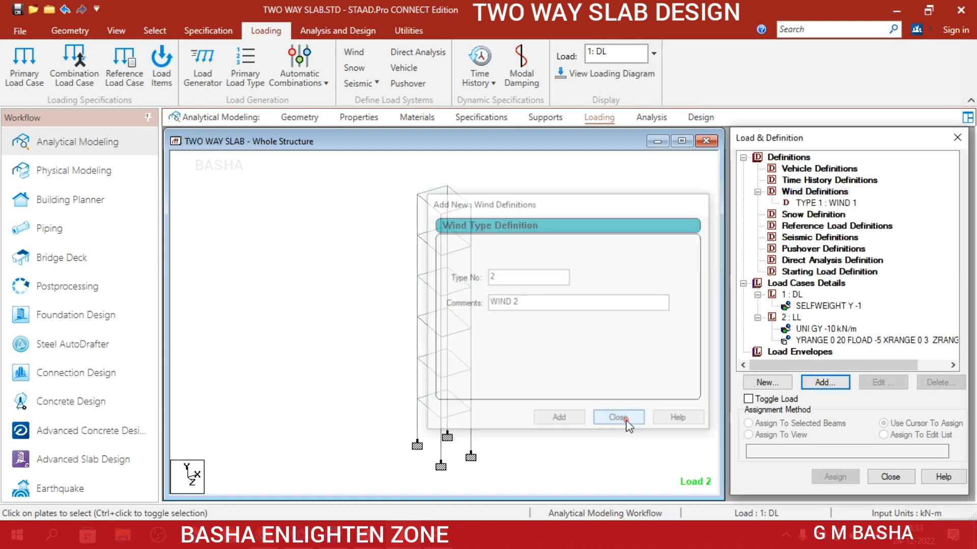
Step: Define a custom intensity for WIND 1 of 1.2 kN/m2 at a height of 20 m
{"action": "left_click", "coordinate": [845, 203]}
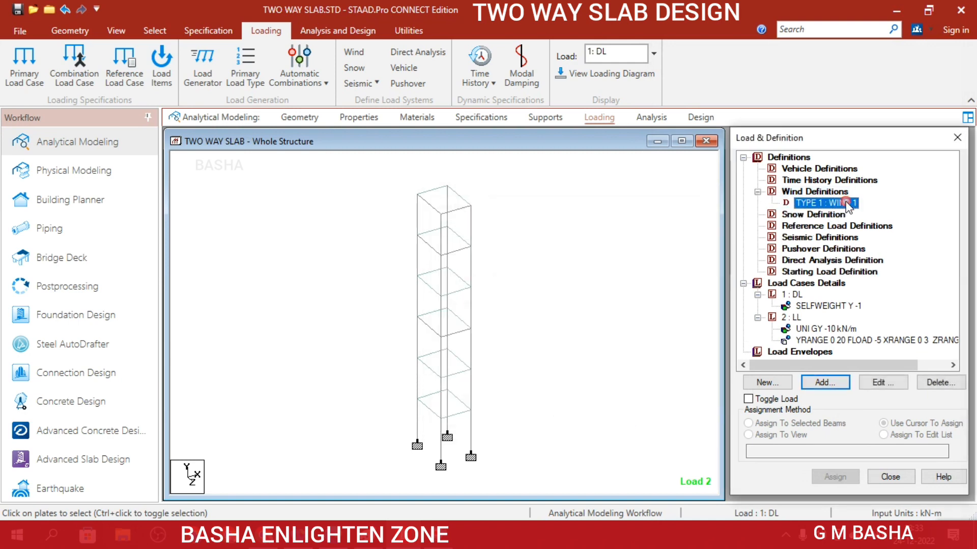
{"action": "left_click", "coordinate": [825, 384]}
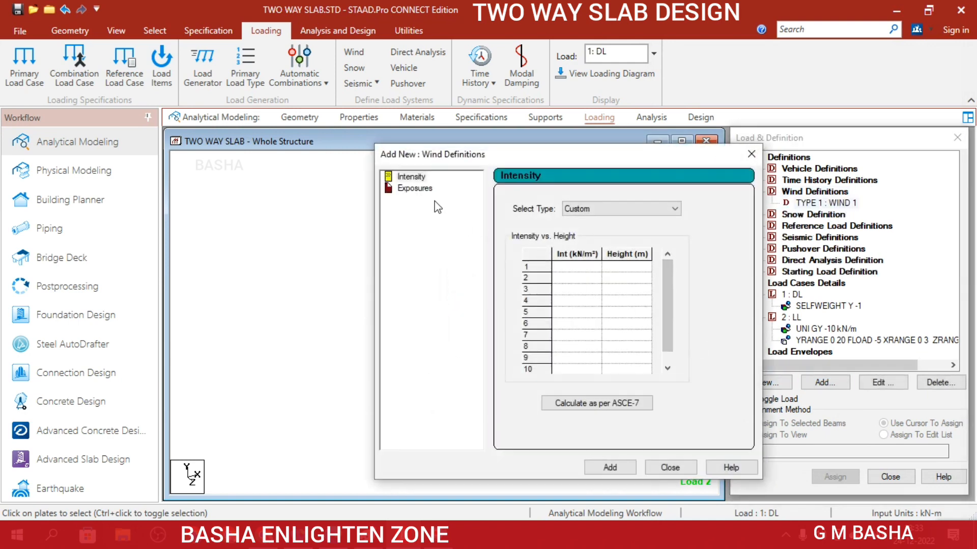
{"action": "left_click", "coordinate": [582, 268]}
{"action": "type", "text": "1.2"}
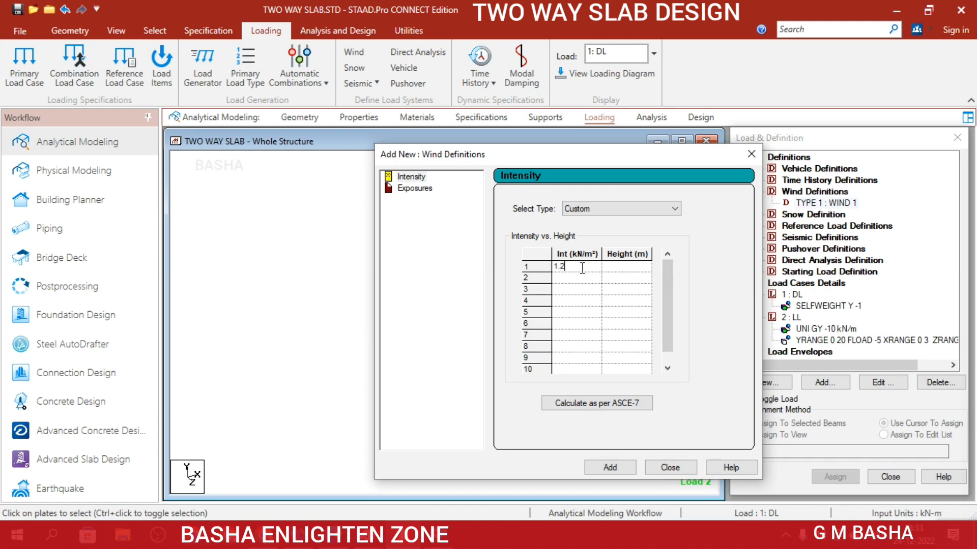
{"action": "left_click", "coordinate": [619, 267]}
{"action": "type", "text": "20"}
{"action": "left_click", "coordinate": [608, 471]}
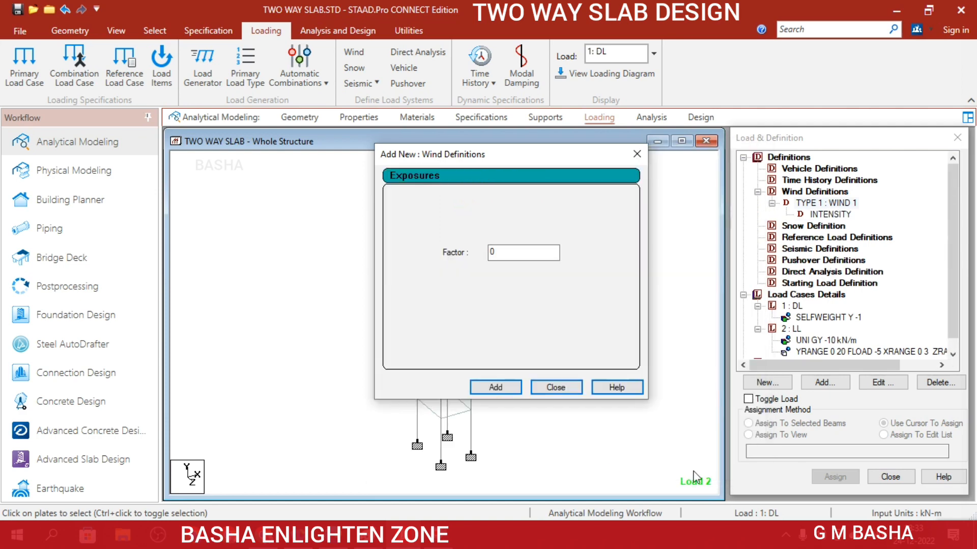
Step: Add an exposure with a factor of 1 to the WIND 1 definition
{"action": "double_click", "coordinate": [510, 249]}
{"action": "type", "text": "1"}
{"action": "left_click", "coordinate": [496, 387]}
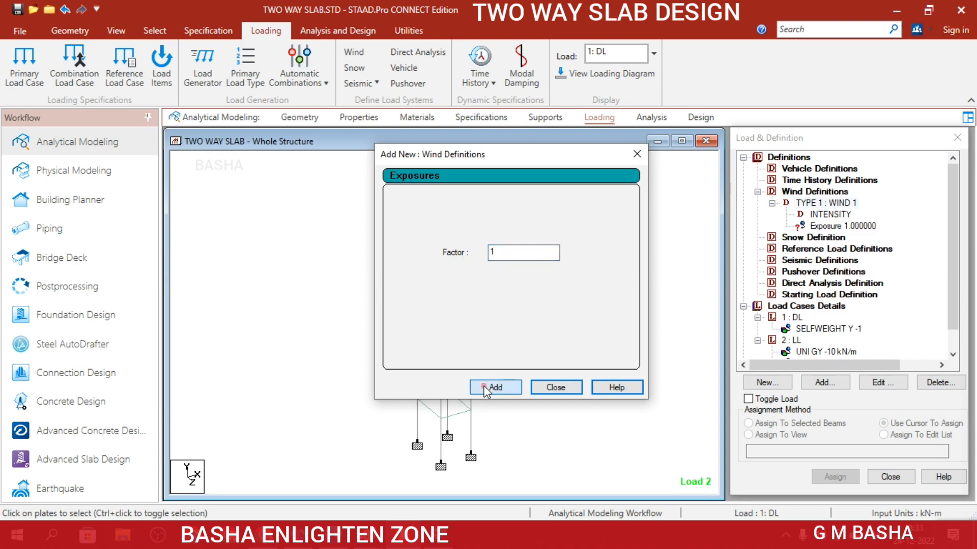
{"action": "left_click", "coordinate": [554, 387]}
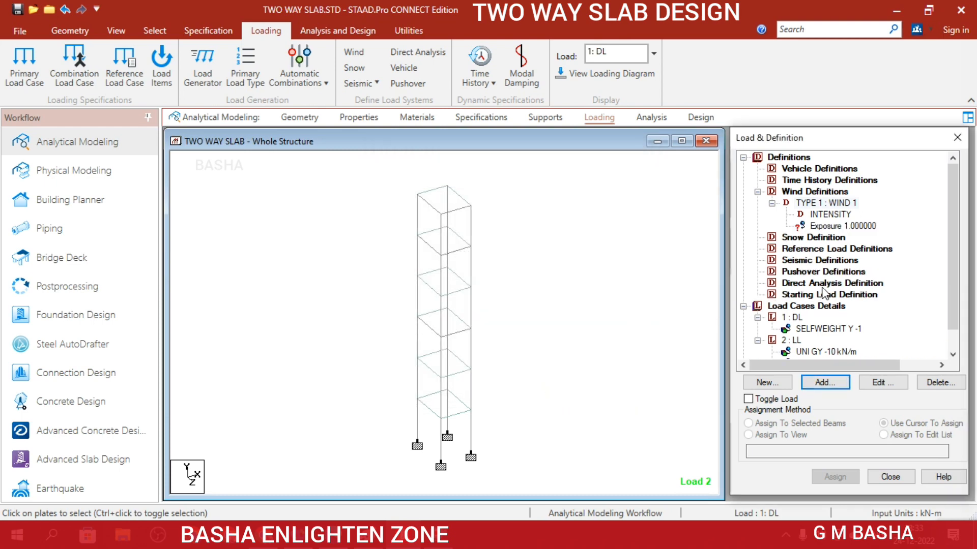
Step: Add primary load case 3 with the loading type Wind and the title WL
{"action": "scroll", "coordinate": [822, 285], "scroll_direction": "down", "scroll_amount": 1}
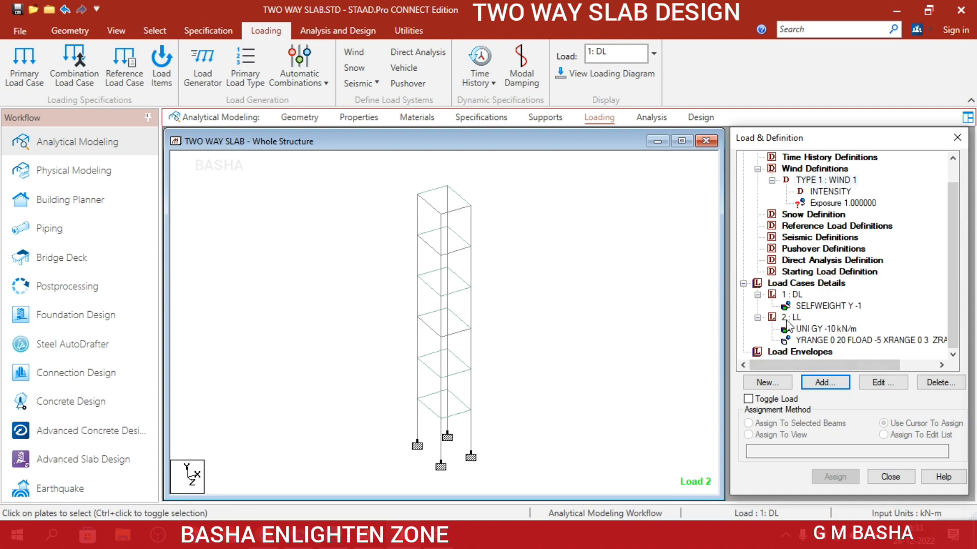
{"action": "left_click", "coordinate": [820, 284]}
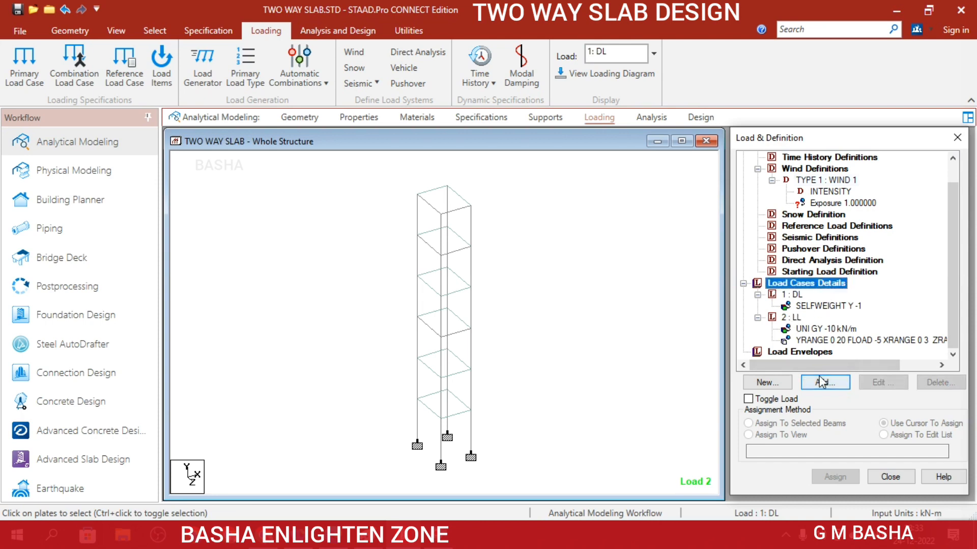
{"action": "left_click", "coordinate": [822, 382]}
{"action": "left_click", "coordinate": [661, 223]}
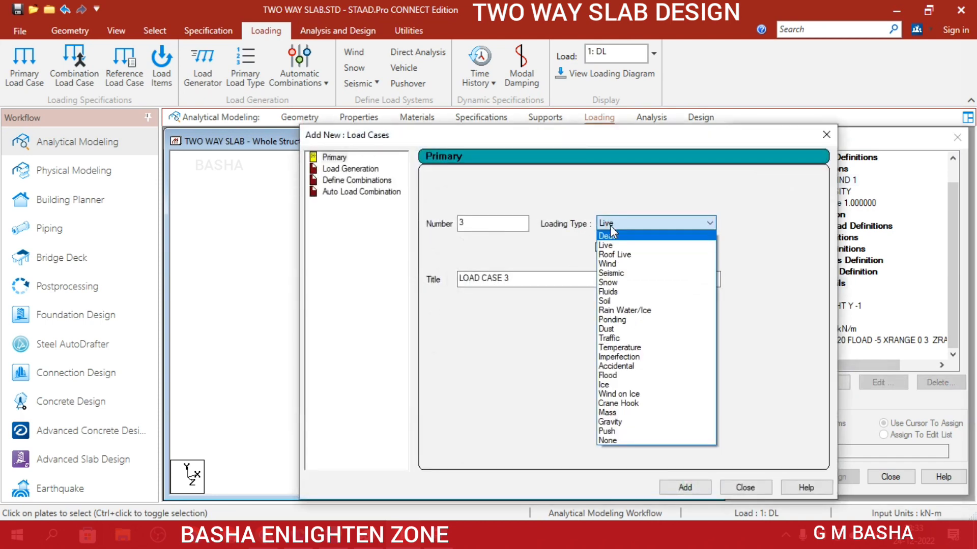
{"action": "left_click", "coordinate": [624, 264]}
{"action": "left_click_drag", "start_coordinate": [571, 281], "coordinate": [273, 263]}
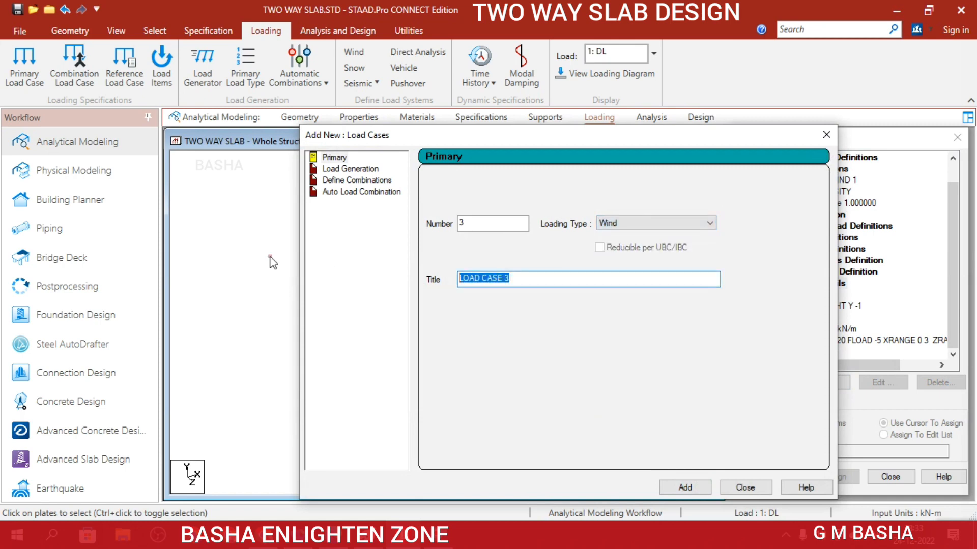
{"action": "type", "text": "WL"}
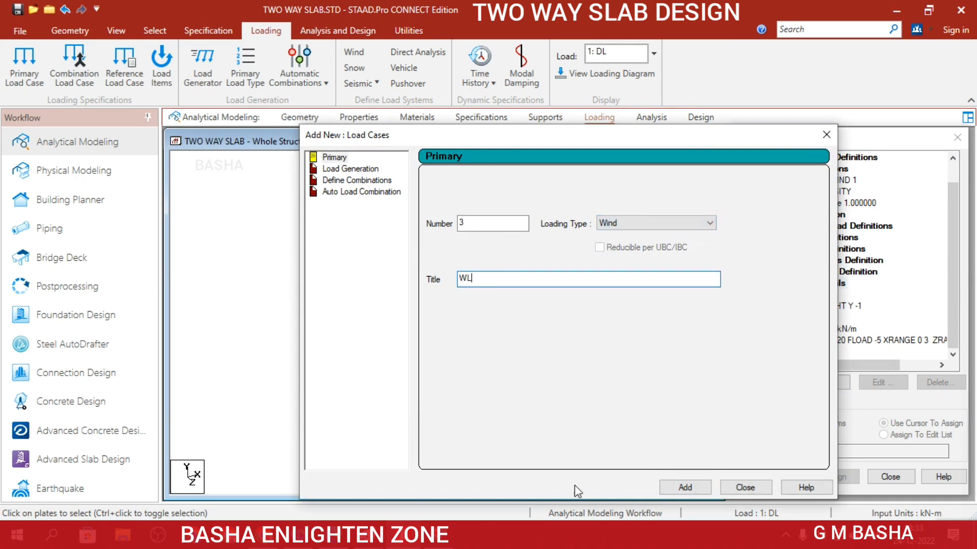
{"action": "left_click", "coordinate": [686, 487]}
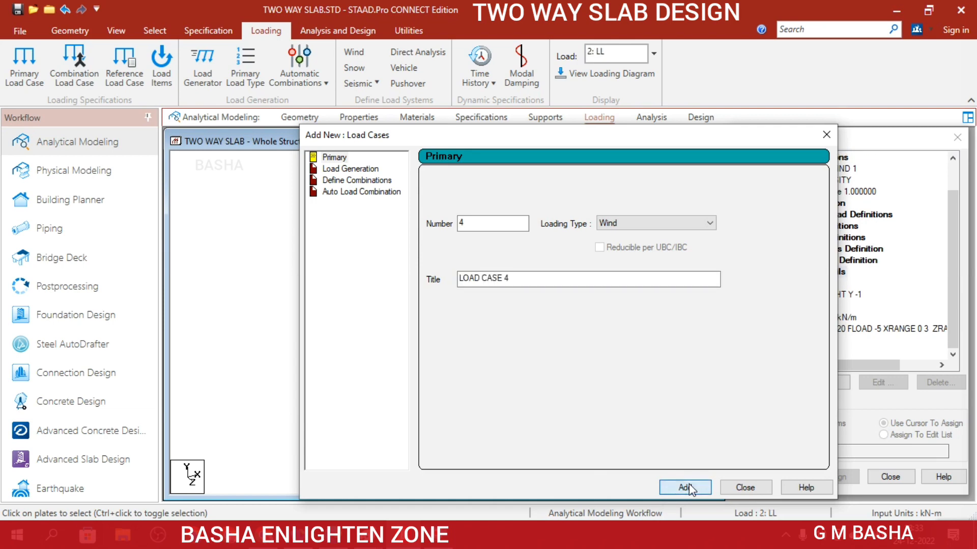
Step: Assign the WIND 1 exposure with factor 1 to the whole view
{"action": "left_click", "coordinate": [744, 488]}
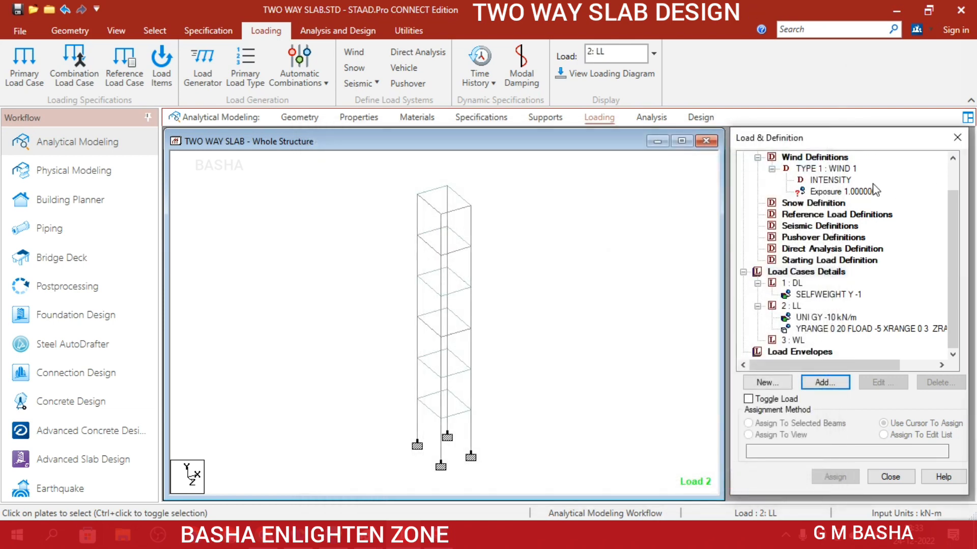
{"action": "left_click", "coordinate": [852, 194]}
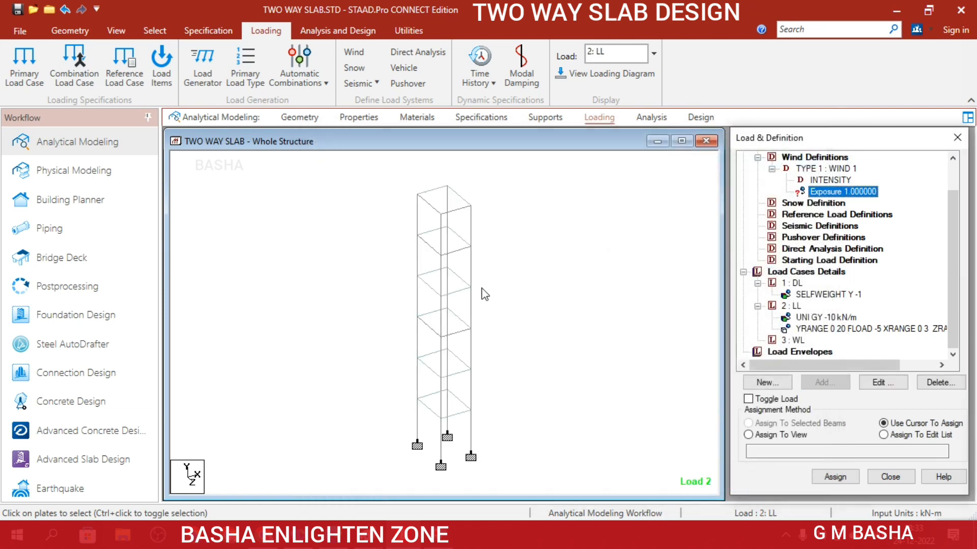
{"action": "left_click", "coordinate": [781, 435]}
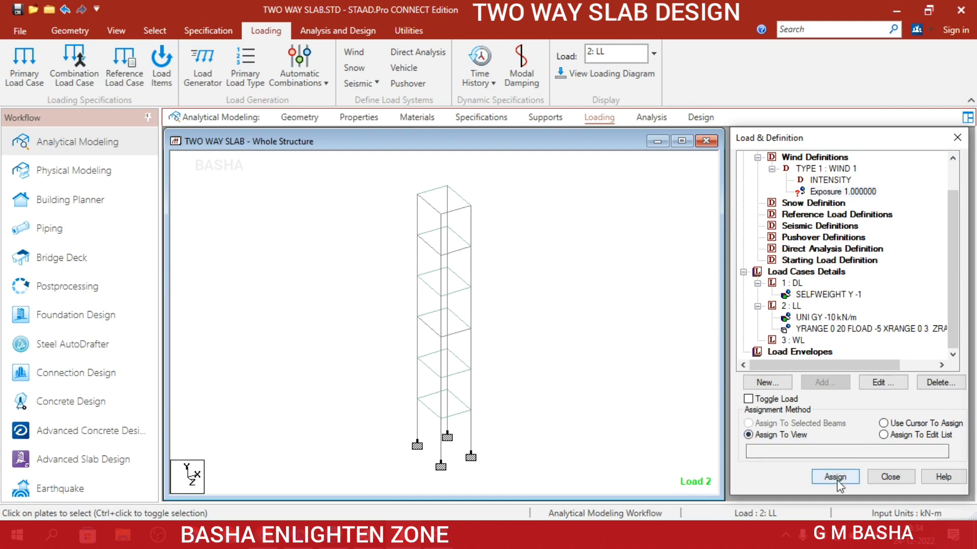
{"action": "left_click", "coordinate": [836, 476]}
{"action": "left_click", "coordinate": [865, 356]}
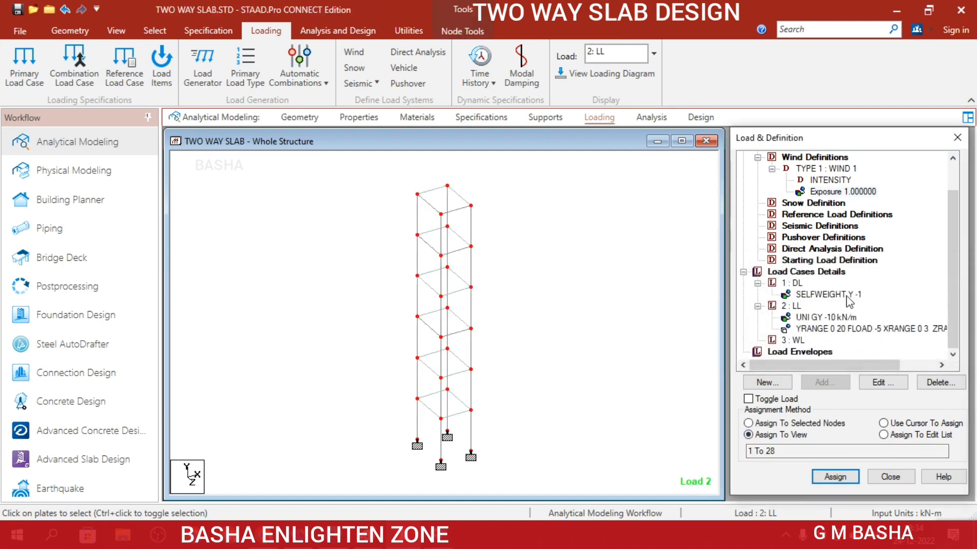
Step: Add a type 1 wind load on the X windward face to load case WL, with factor 1 and a Y range of 0 to 20 m
{"action": "left_click", "coordinate": [796, 340]}
{"action": "left_click", "coordinate": [821, 383]}
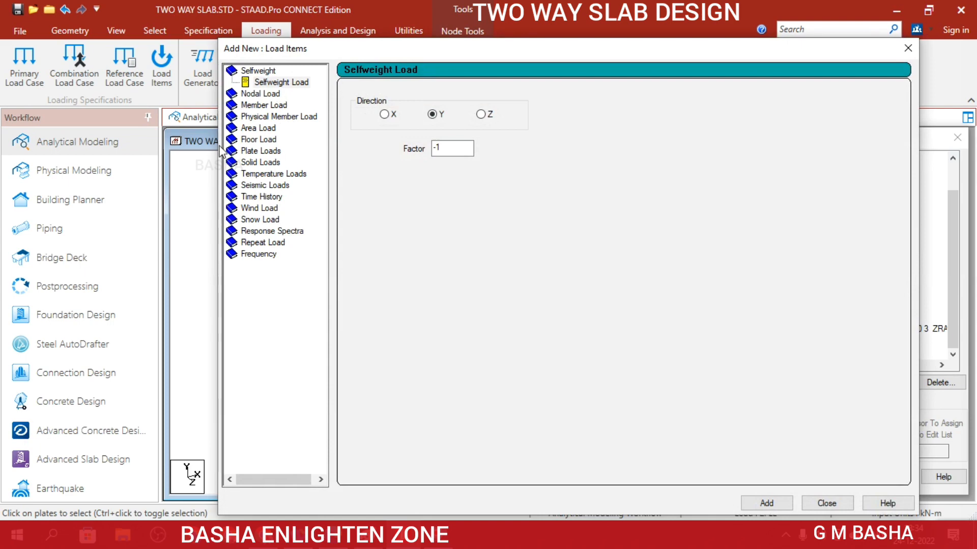
{"action": "left_click", "coordinate": [264, 210]}
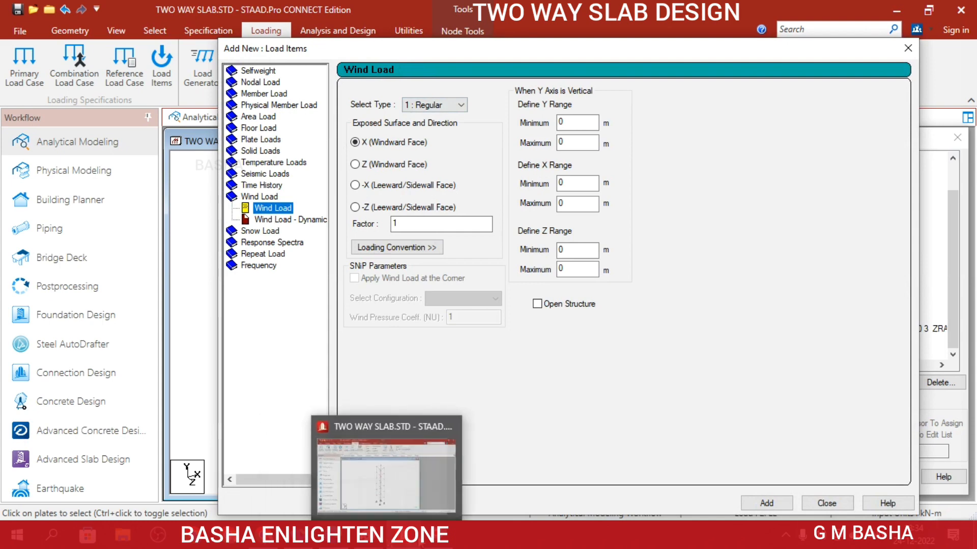
{"action": "left_click", "coordinate": [440, 536]}
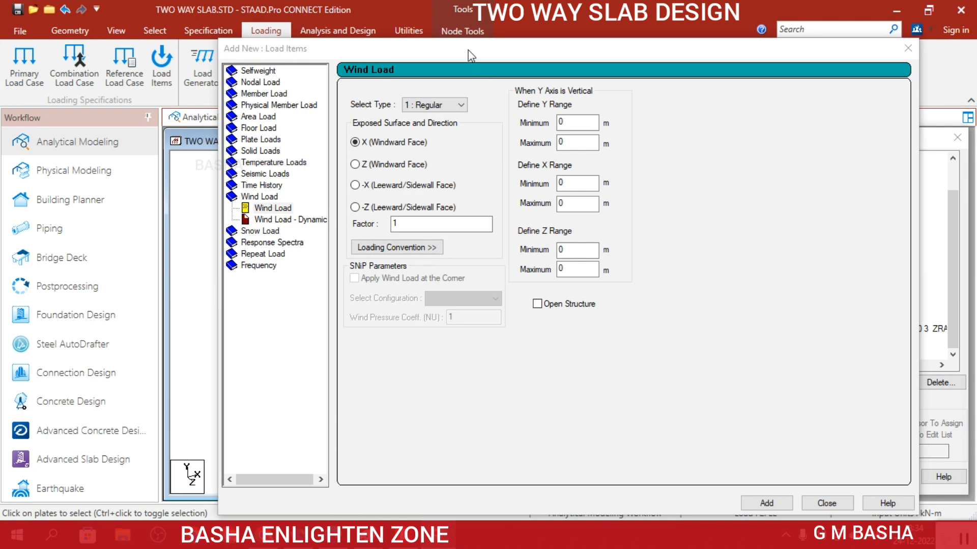
{"action": "left_click_drag", "start_coordinate": [471, 56], "coordinate": [575, 34]}
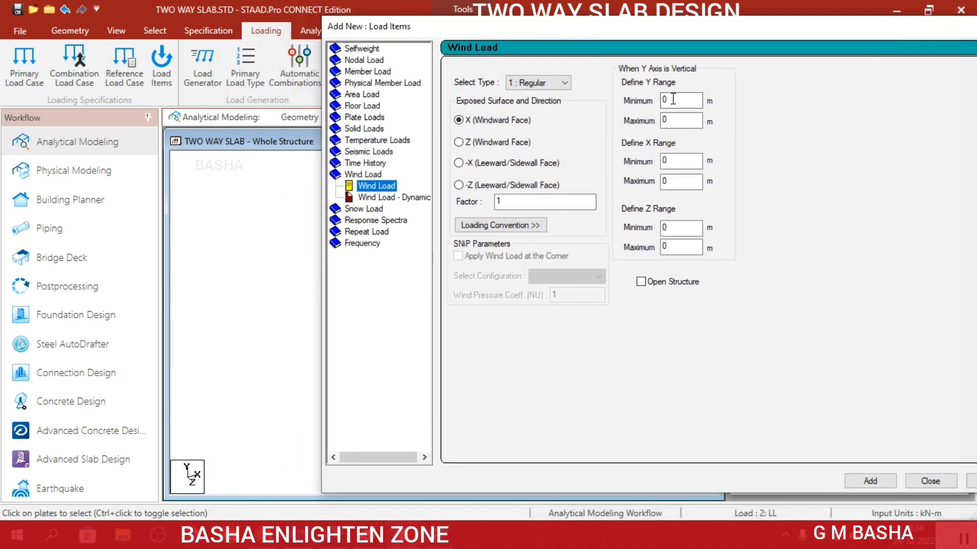
{"action": "left_click", "coordinate": [680, 121]}
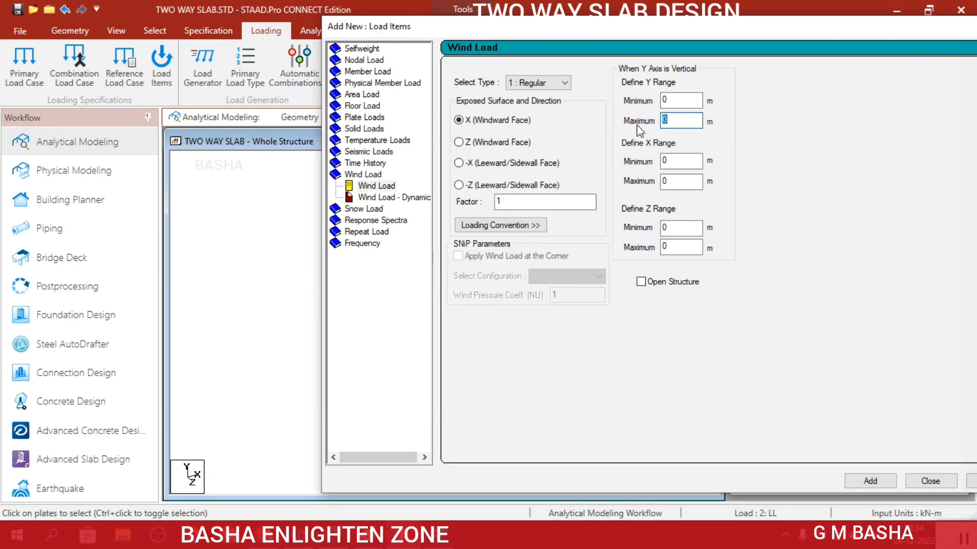
{"action": "type", "text": "2"}
{"action": "left_click_drag", "start_coordinate": [718, 31], "coordinate": [582, 20]}
{"action": "left_click", "coordinate": [734, 469]}
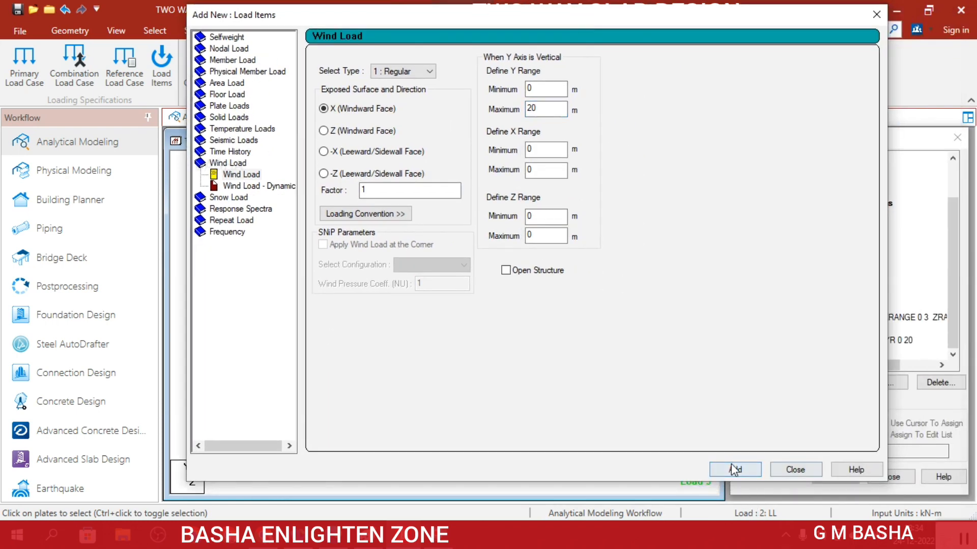
{"action": "left_click", "coordinate": [795, 469]}
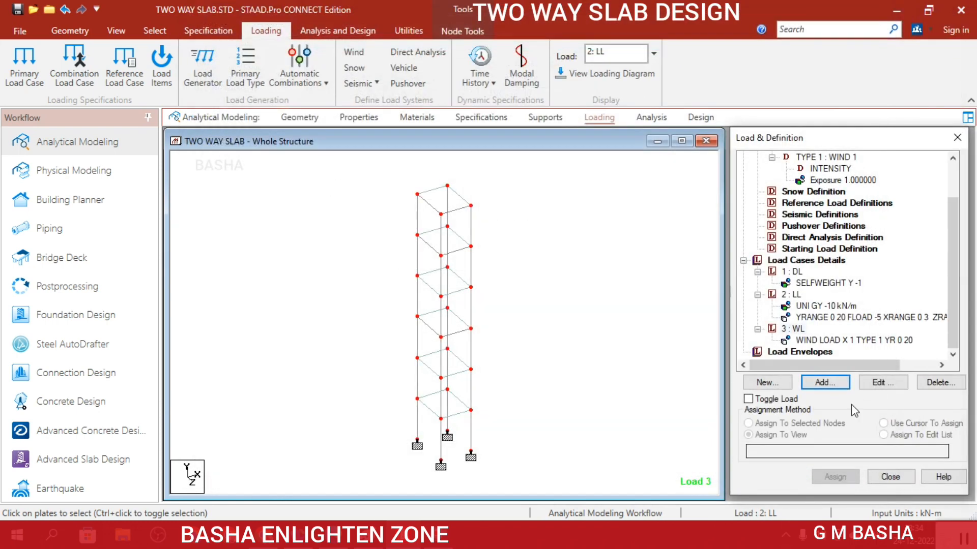
Step: Change the exposed surface of the WL wind load to -X (Leeward/Sidewall Face)
{"action": "left_click", "coordinate": [847, 340]}
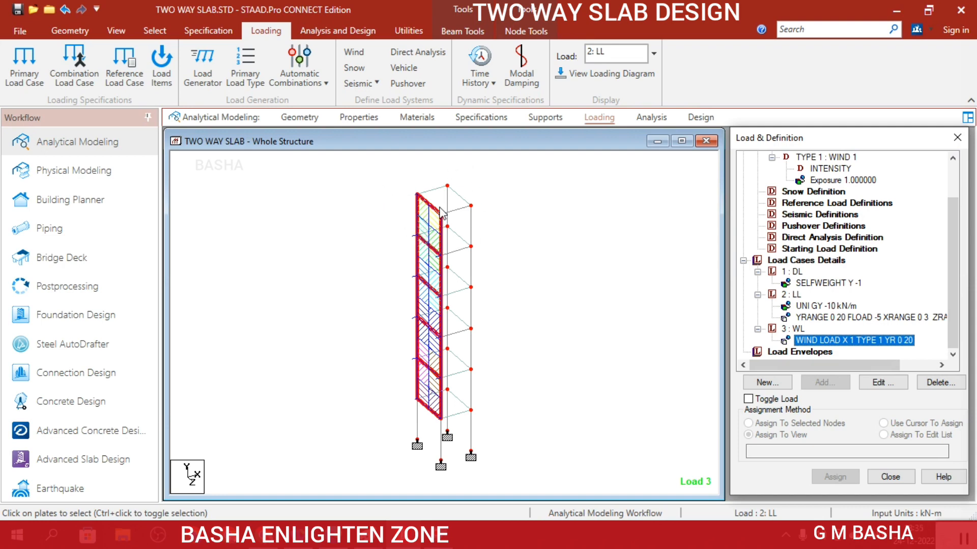
{"action": "left_click", "coordinate": [882, 382]}
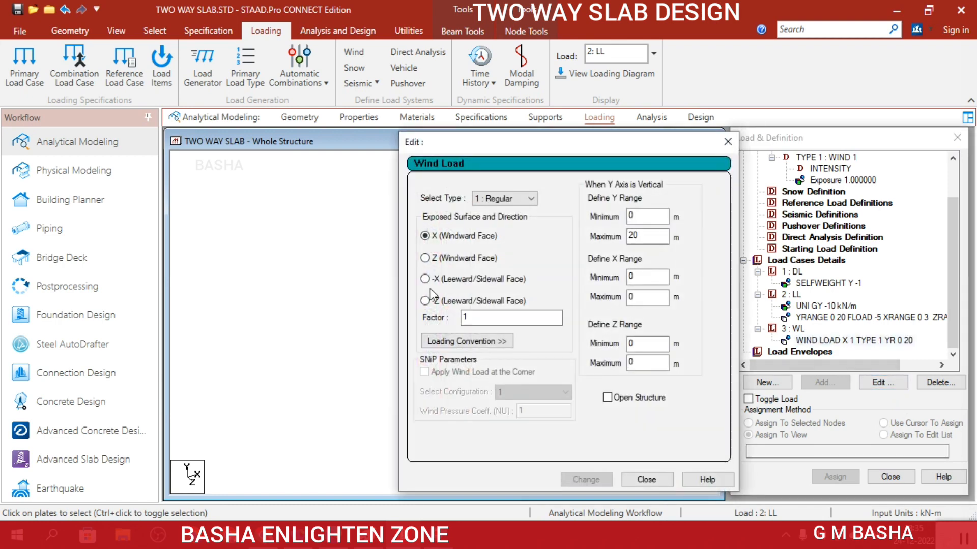
{"action": "left_click", "coordinate": [428, 280]}
{"action": "left_click", "coordinate": [605, 479]}
{"action": "left_click", "coordinate": [635, 476]}
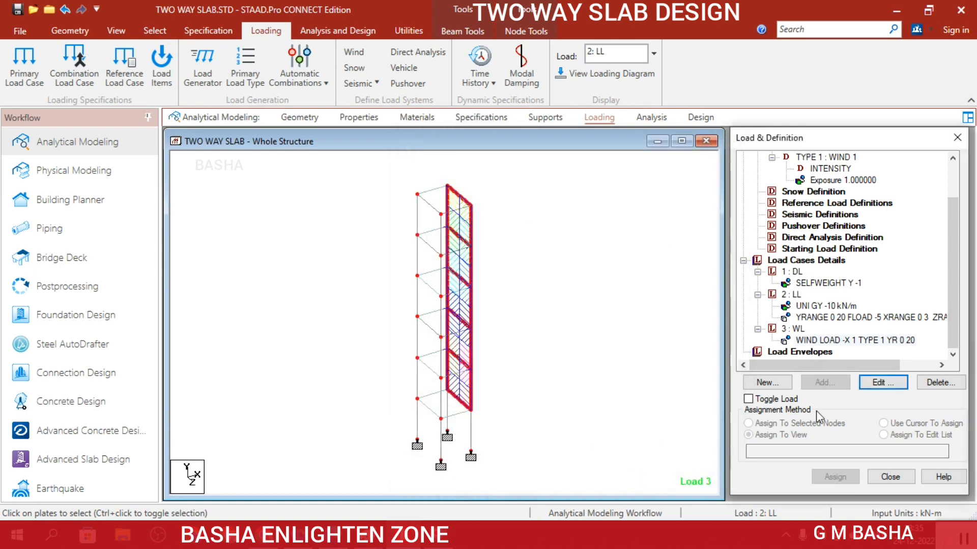
Step: Change the exposed surface of the WL wind load to Z (Windward Face)
{"action": "left_click", "coordinate": [883, 383]}
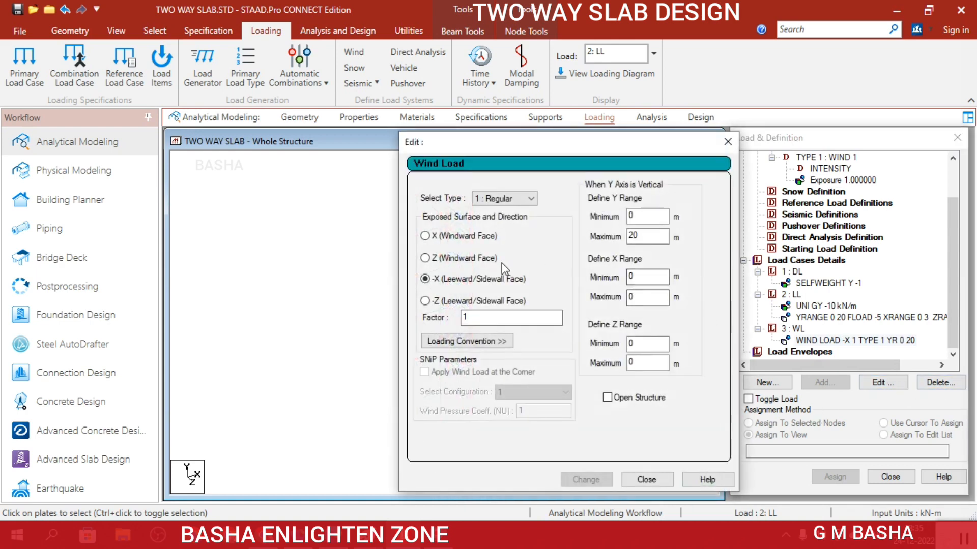
{"action": "left_click", "coordinate": [478, 261]}
{"action": "left_click", "coordinate": [590, 478]}
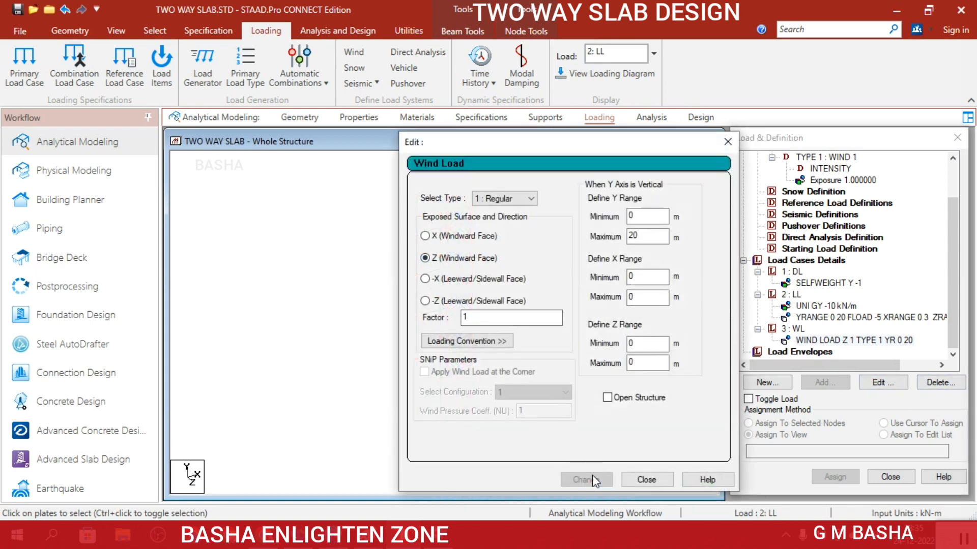
{"action": "left_click", "coordinate": [660, 481]}
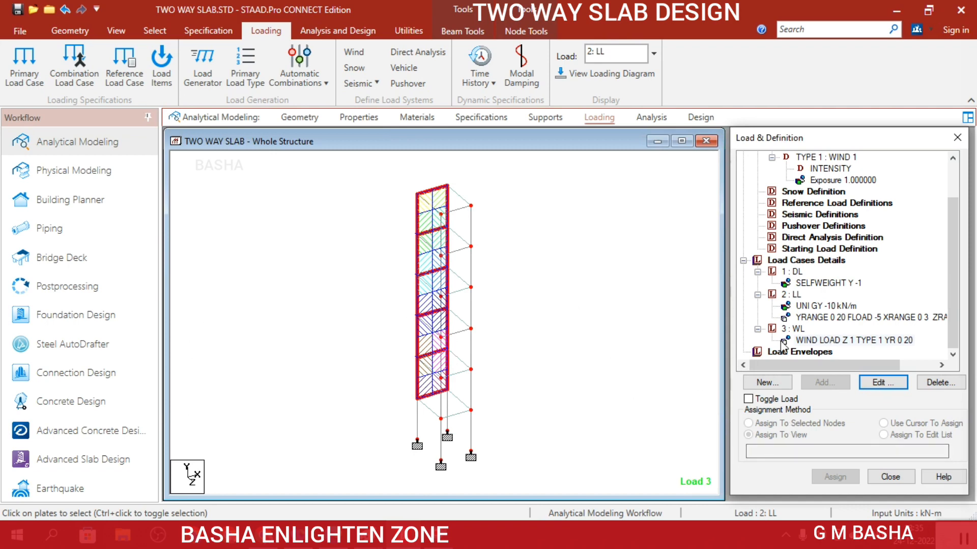
{"action": "left_click", "coordinate": [792, 329]}
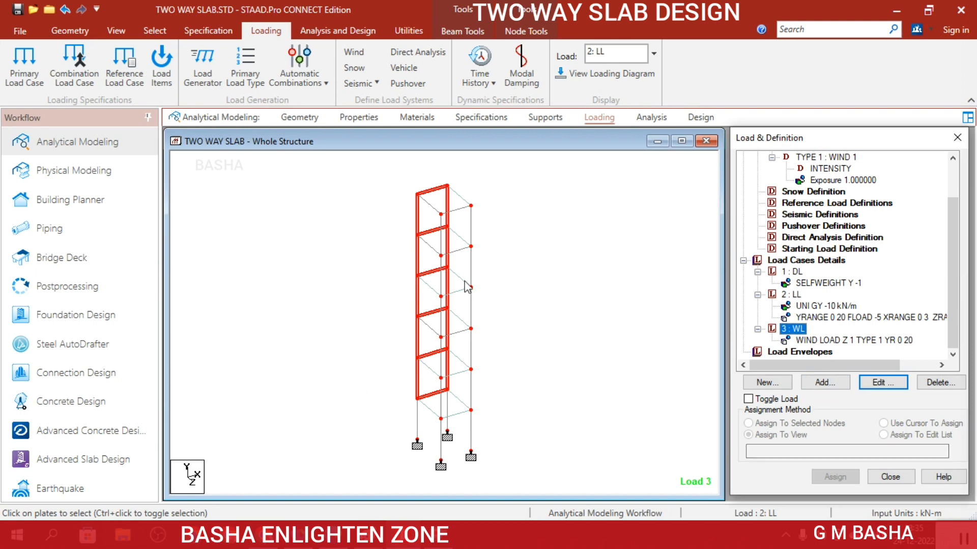
{"action": "left_click", "coordinate": [959, 530]}
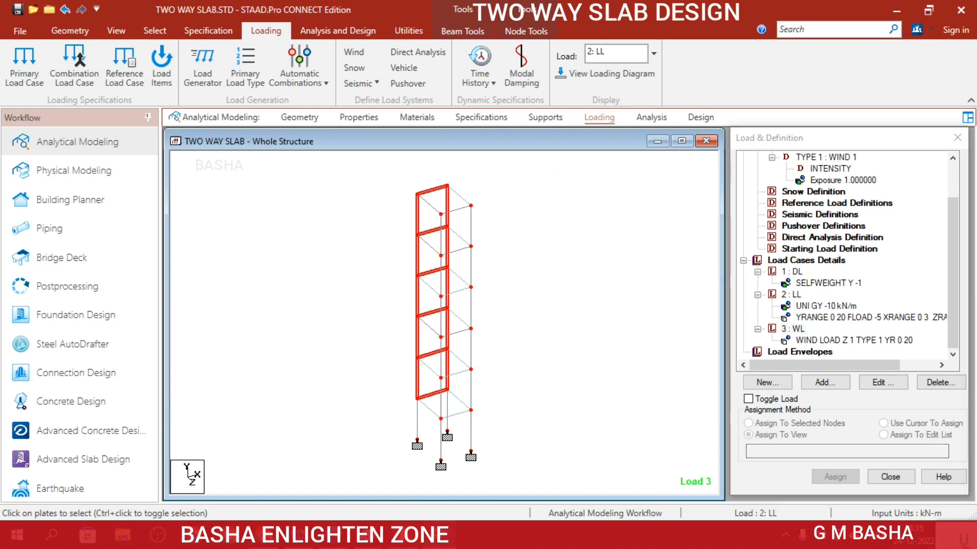
Step: Add a Perform Analysis command with the print option All
{"action": "left_click", "coordinate": [648, 120]}
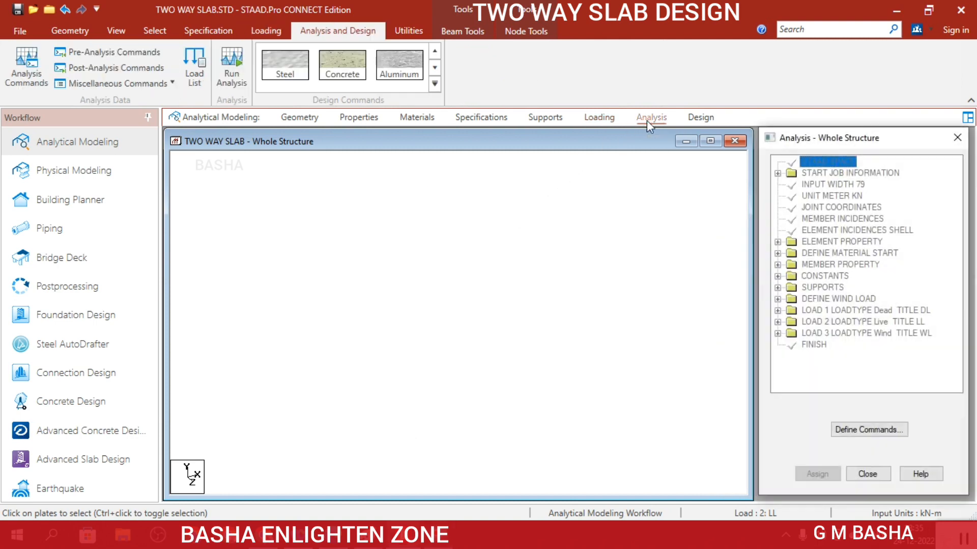
{"action": "left_click", "coordinate": [867, 430]}
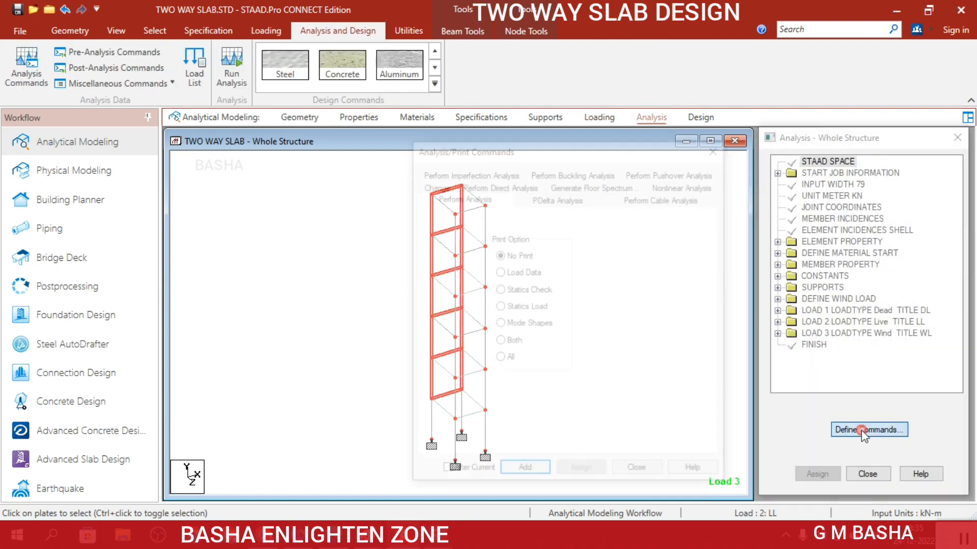
{"action": "left_click", "coordinate": [497, 360]}
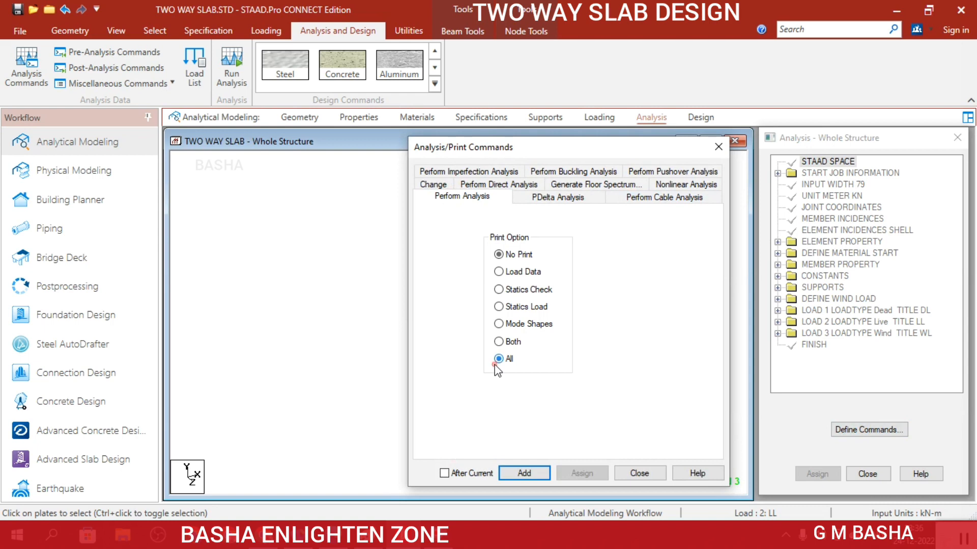
{"action": "left_click", "coordinate": [524, 473]}
{"action": "left_click", "coordinate": [656, 474]}
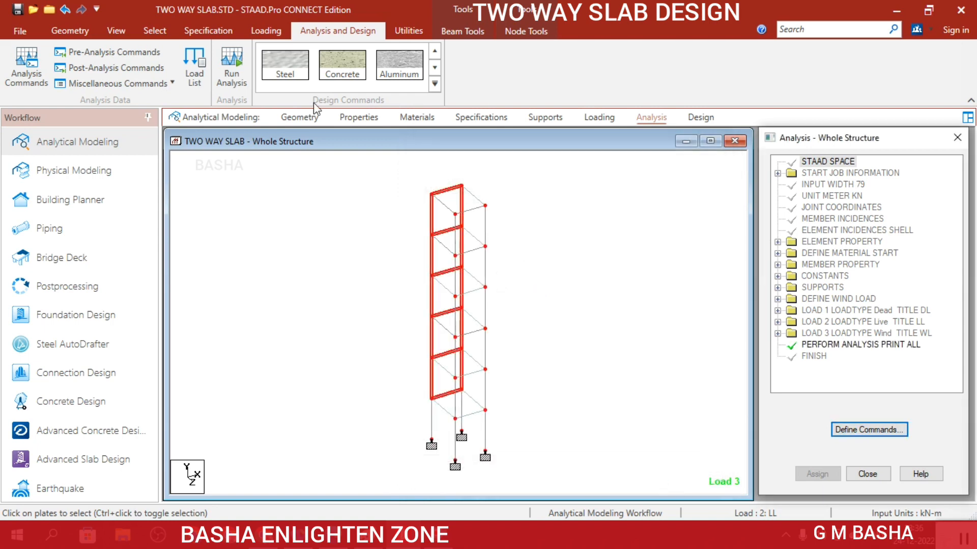
Step: Save the modified structure and run the analysis, staying in modeling mode when it finishes
{"action": "left_click", "coordinate": [240, 60]}
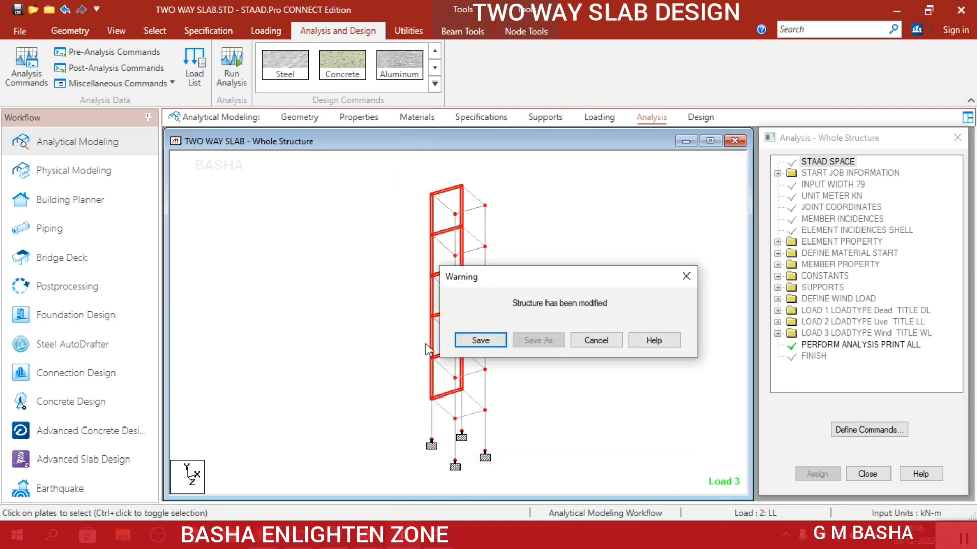
{"action": "left_click", "coordinate": [486, 344]}
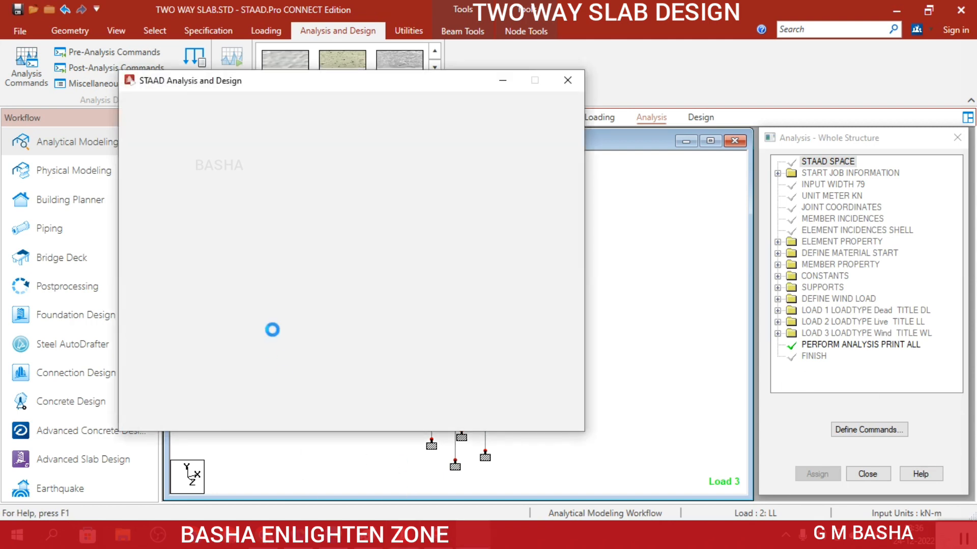
{"action": "left_click_drag", "start_coordinate": [340, 86], "coordinate": [527, 62]}
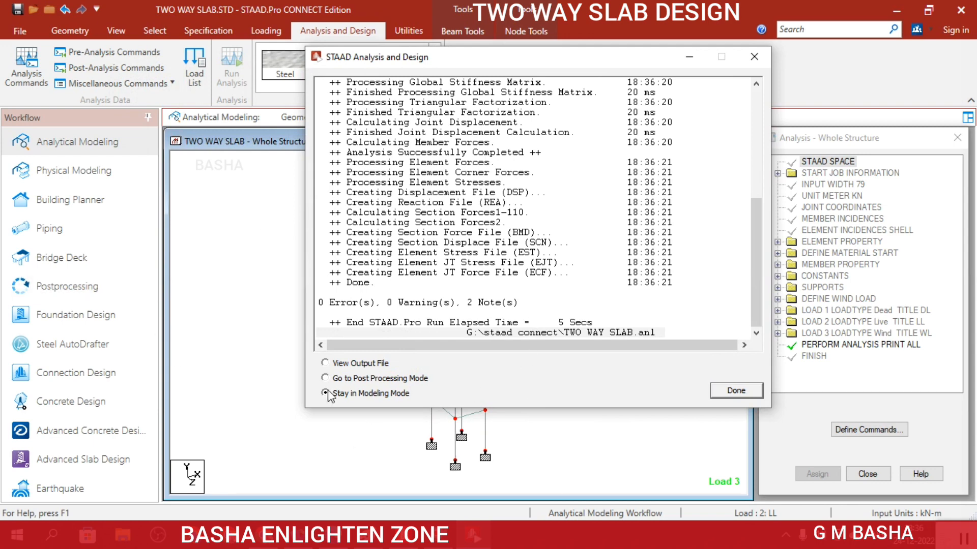
{"action": "left_click", "coordinate": [728, 395]}
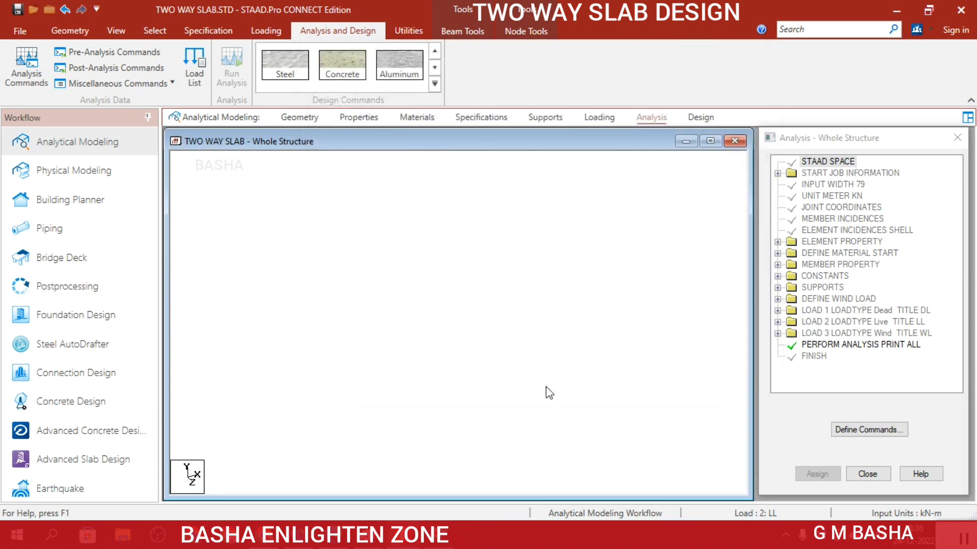
Step: Start the concrete design setup and set its design code to IS456
{"action": "left_click", "coordinate": [703, 118]}
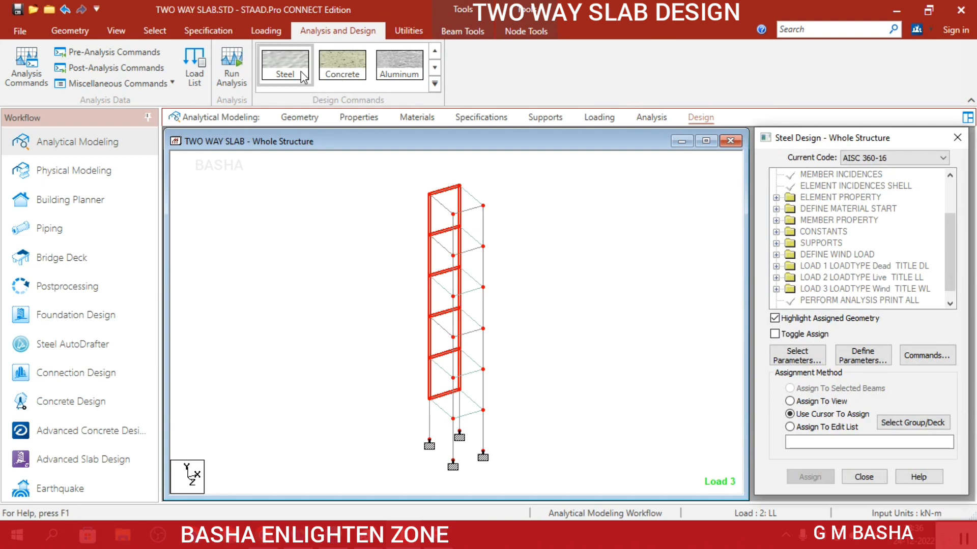
{"action": "left_click", "coordinate": [341, 65]}
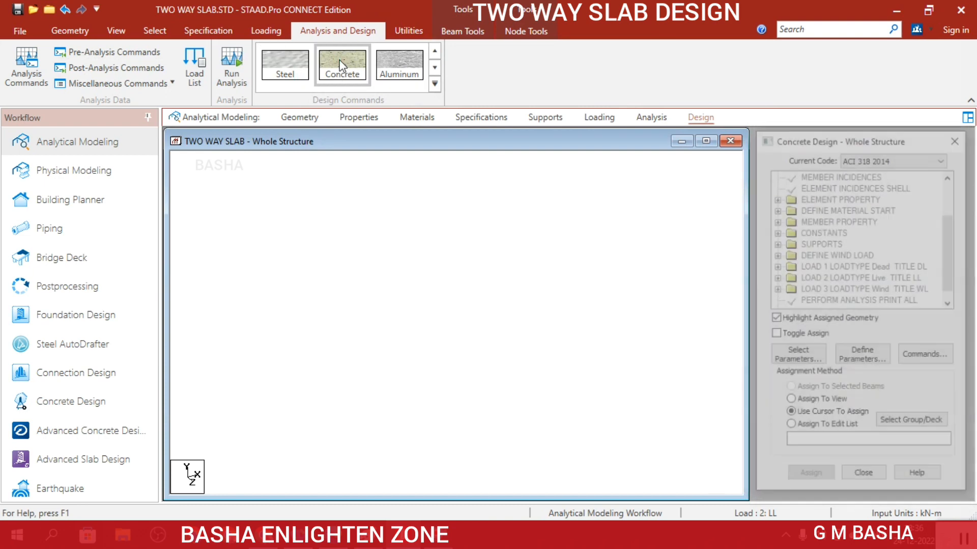
{"action": "left_click", "coordinate": [894, 159]}
{"action": "scroll", "coordinate": [893, 160], "scroll_direction": "up", "scroll_amount": 1}
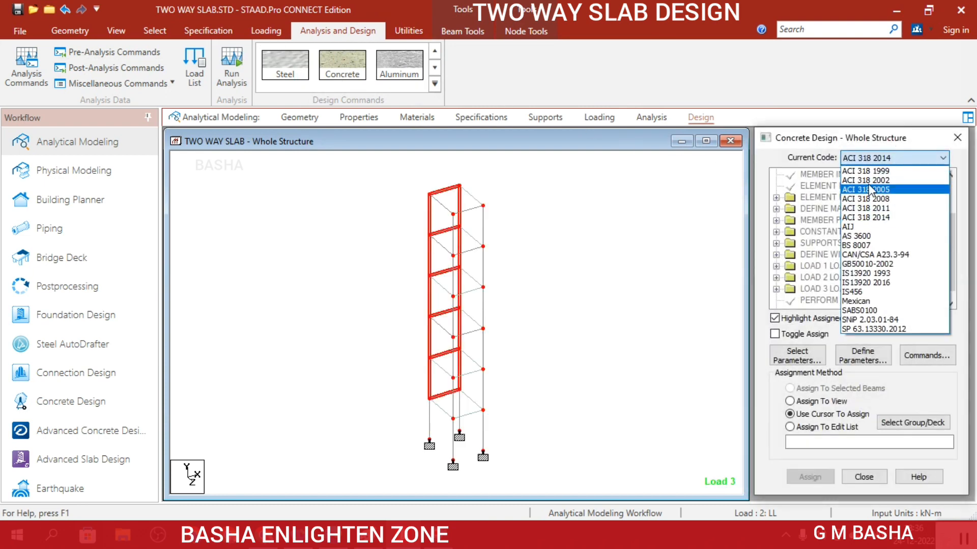
{"action": "left_click", "coordinate": [859, 297]}
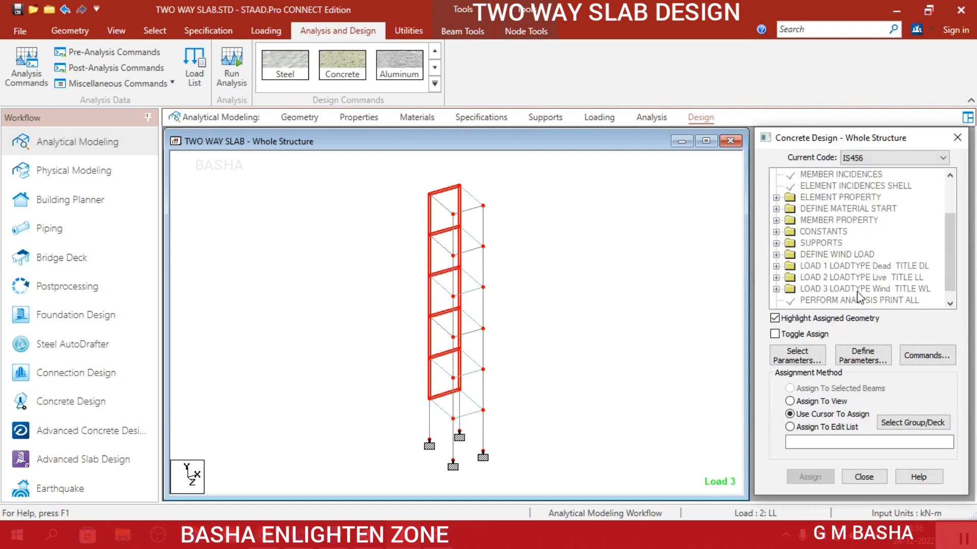
Step: Limit the design parameters to Fc, Fymain and Fysec, removing all others from the selection
{"action": "left_click", "coordinate": [803, 357]}
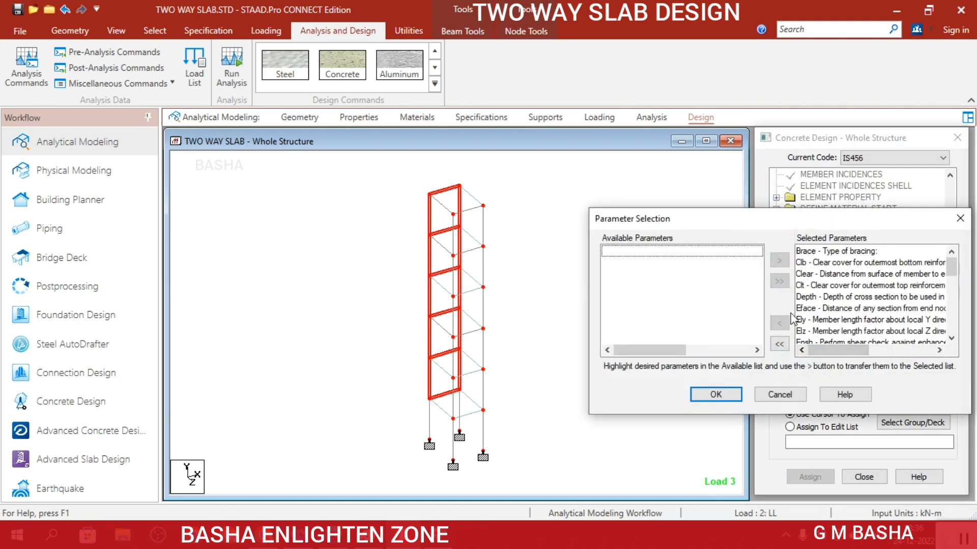
{"action": "left_click", "coordinate": [779, 344]}
{"action": "scroll", "coordinate": [645, 310], "scroll_direction": "down", "scroll_amount": 2}
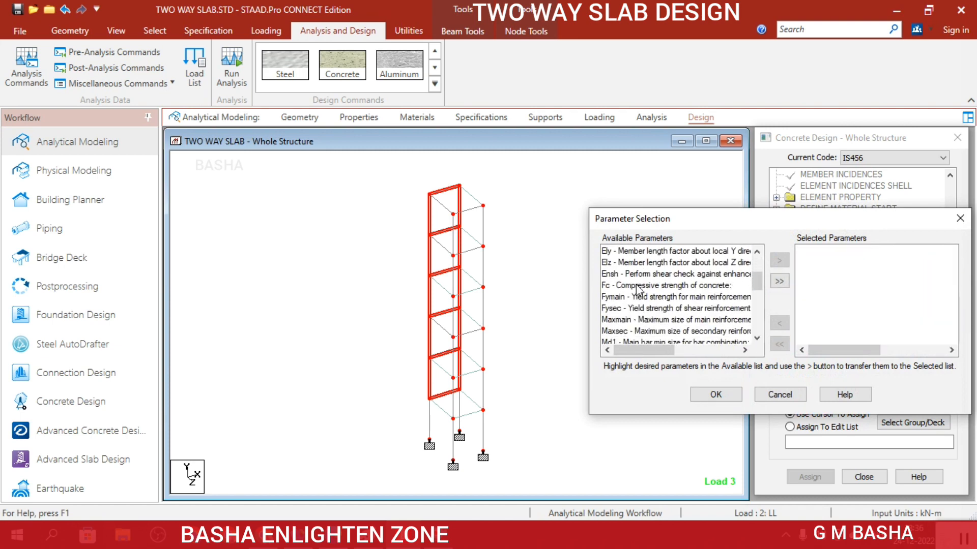
{"action": "left_click", "coordinate": [638, 288]}
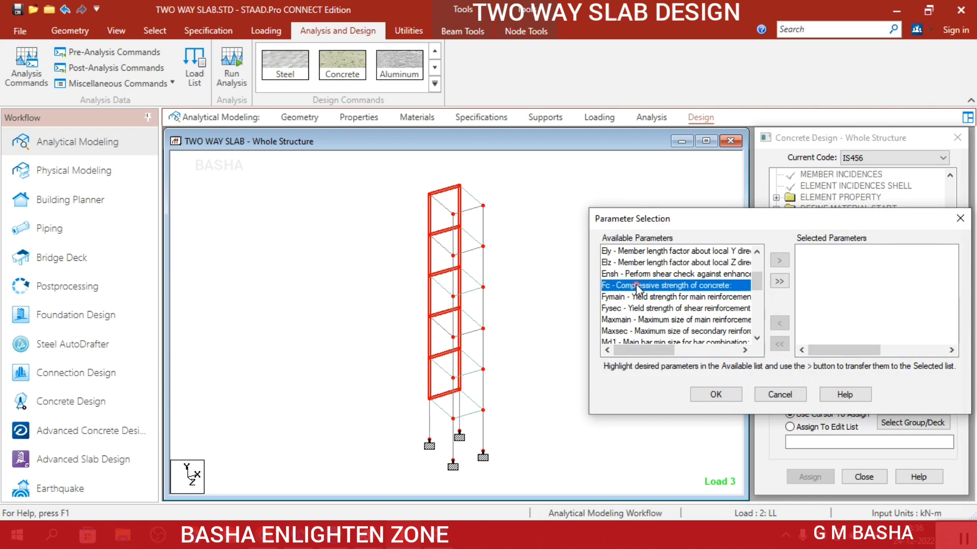
{"action": "left_click", "coordinate": [782, 260]}
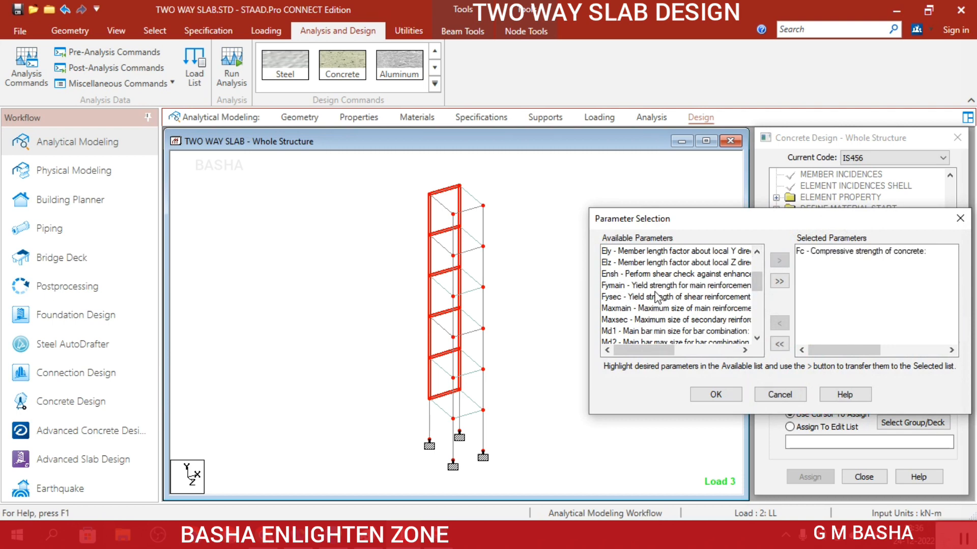
{"action": "left_click", "coordinate": [661, 286]}
{"action": "left_click", "coordinate": [778, 260]}
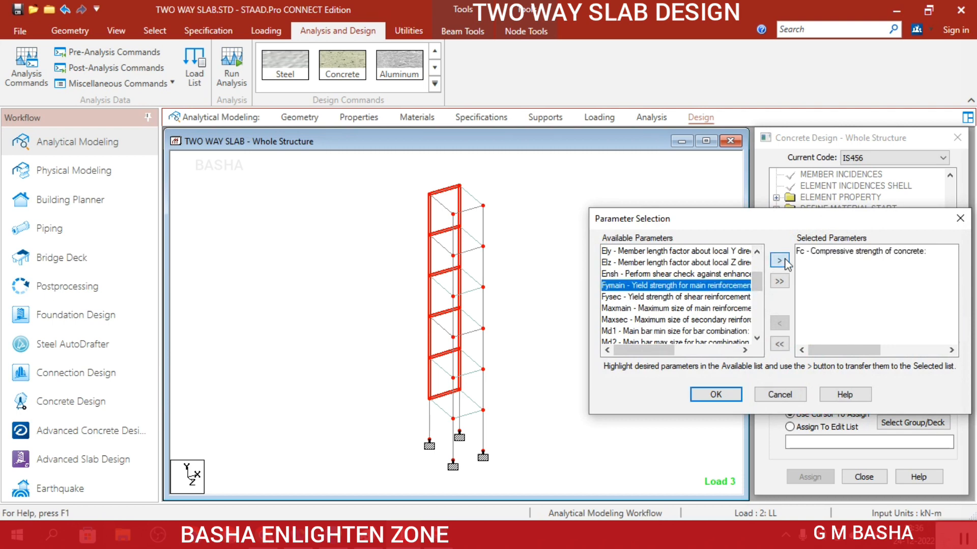
{"action": "left_click", "coordinate": [638, 287]}
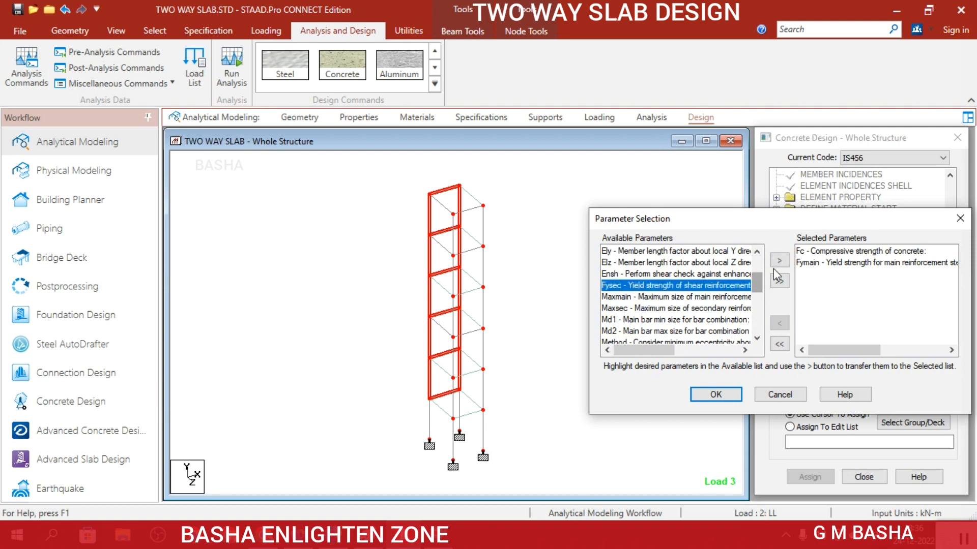
{"action": "left_click", "coordinate": [779, 260]}
{"action": "left_click", "coordinate": [715, 392]}
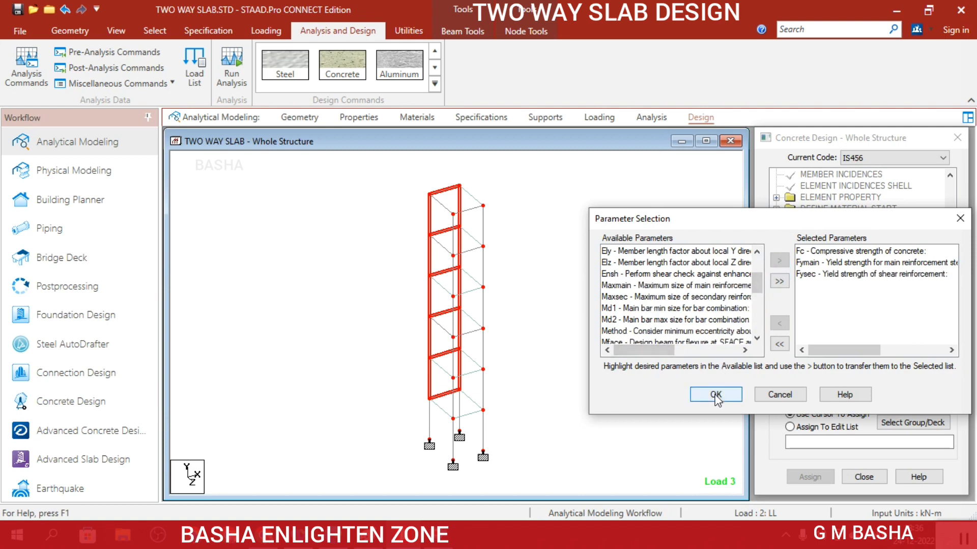
Step: Define the FC design parameter with a concrete compressive strength of 25000 kN/m2 and add it
{"action": "left_click", "coordinate": [875, 354]}
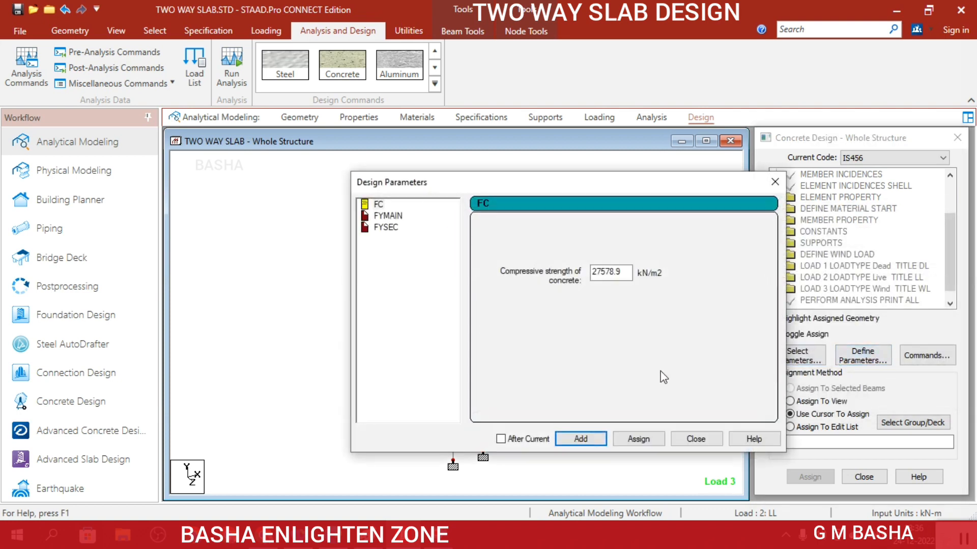
{"action": "double_click", "coordinate": [629, 275]}
{"action": "type", "text": "25000"}
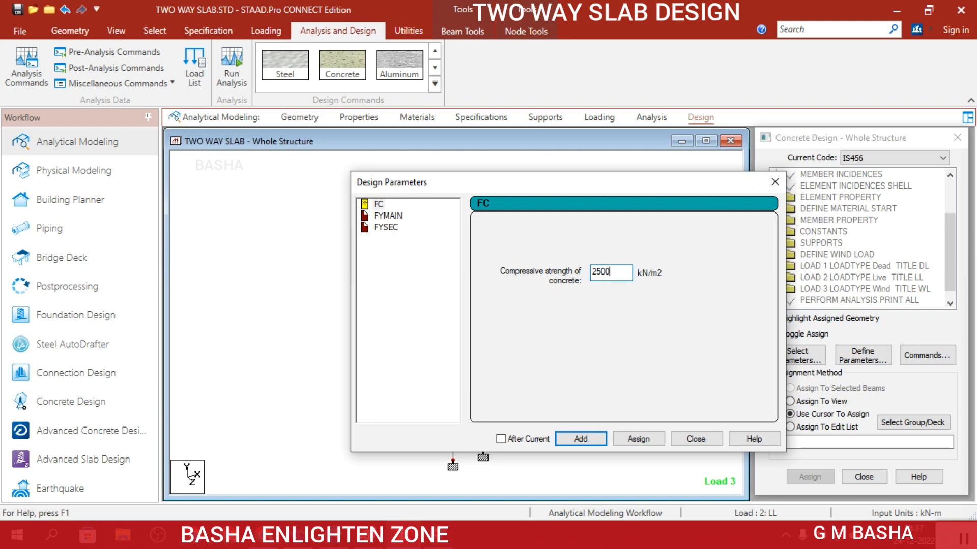
{"action": "left_click", "coordinate": [580, 439]}
Step: Add the FYMAIN parameter with a main reinforcement yield strength of 415000 kN/m2
{"action": "left_click", "coordinate": [401, 216]}
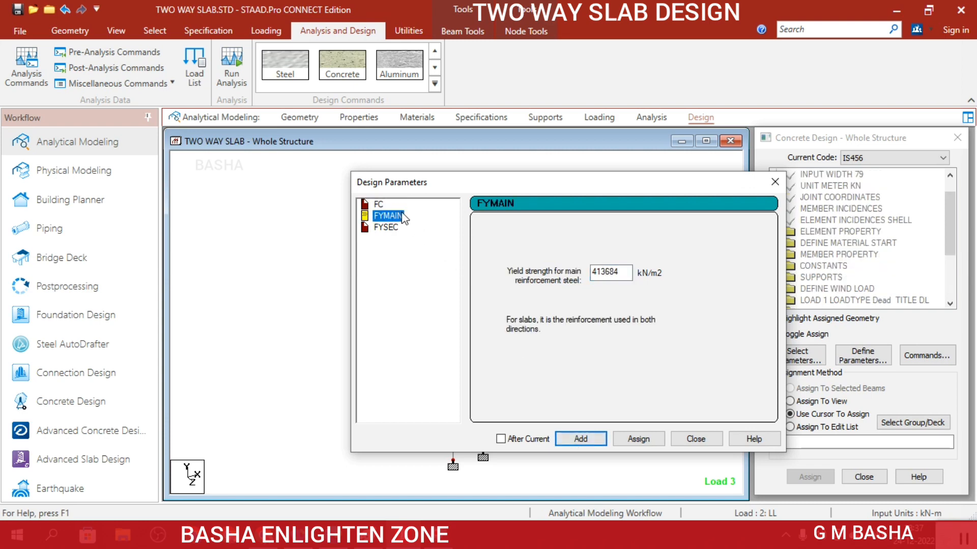
{"action": "double_click", "coordinate": [619, 275]}
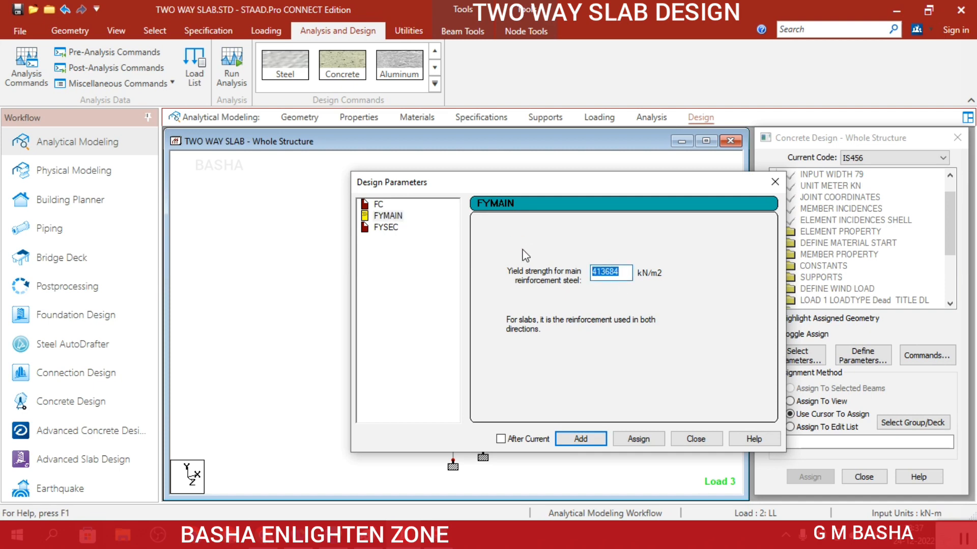
{"action": "type", "text": "415000"}
{"action": "left_click", "coordinate": [588, 441]}
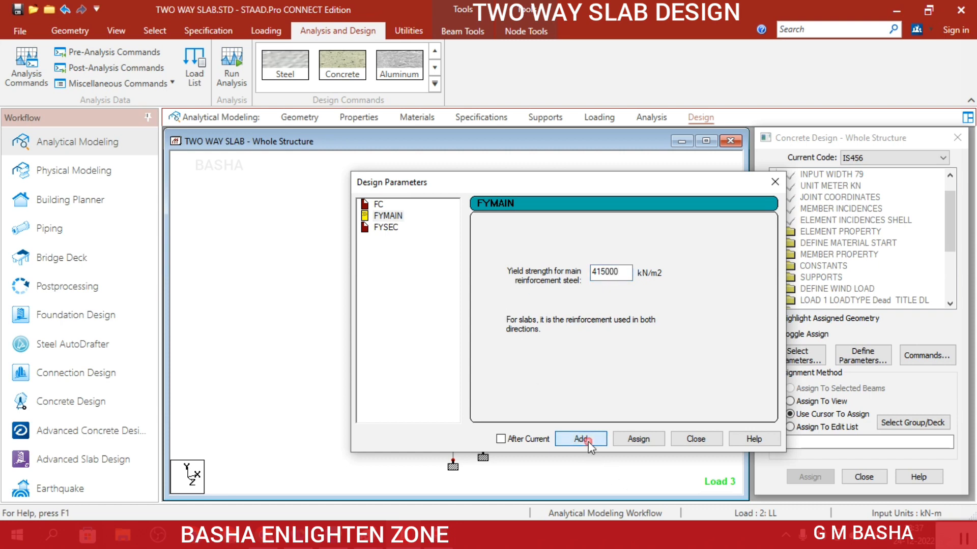
Step: Add the FYSEC parameter with a shear reinforcement yield strength of 415000 kN/m2 and finish defining parameters
{"action": "left_click", "coordinate": [393, 227]}
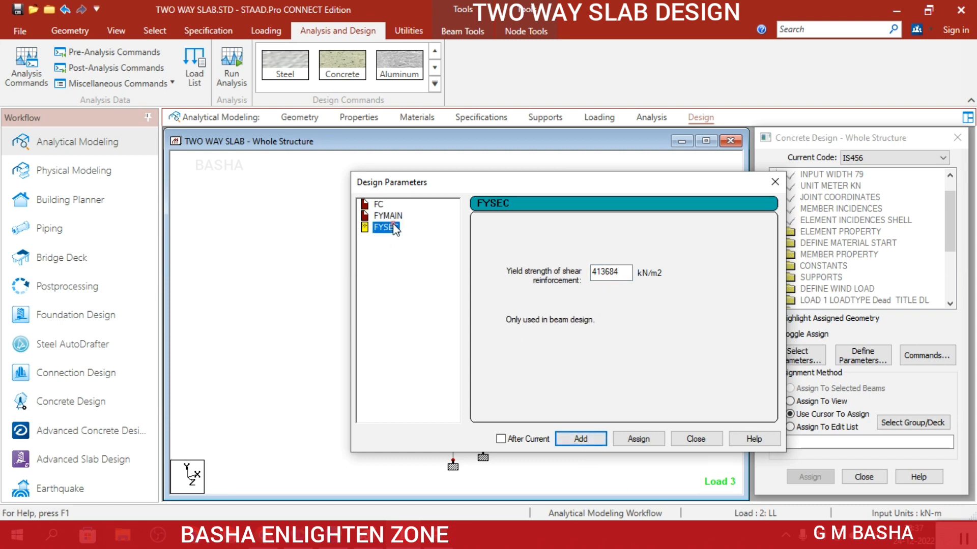
{"action": "double_click", "coordinate": [611, 273]}
{"action": "type", "text": "4"}
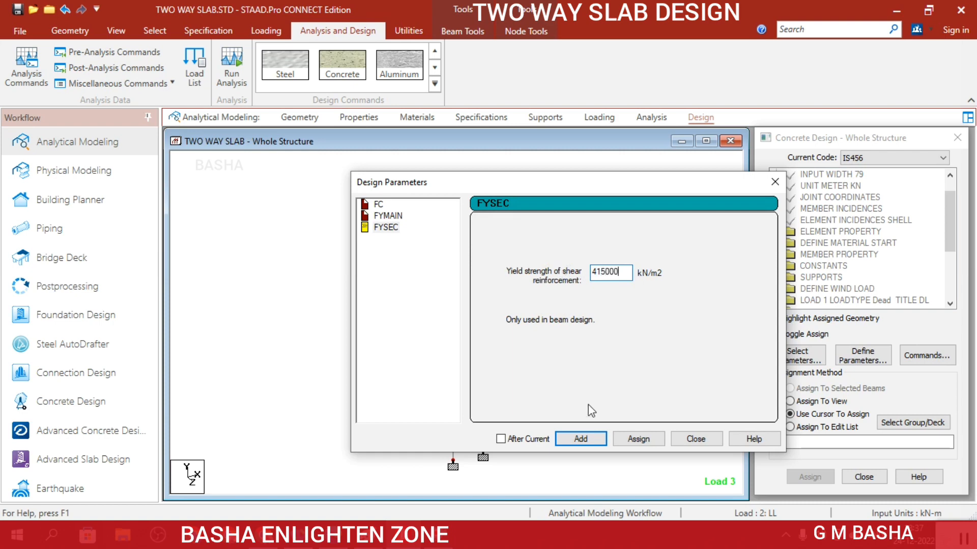
{"action": "left_click", "coordinate": [580, 442]}
{"action": "left_click", "coordinate": [696, 440]}
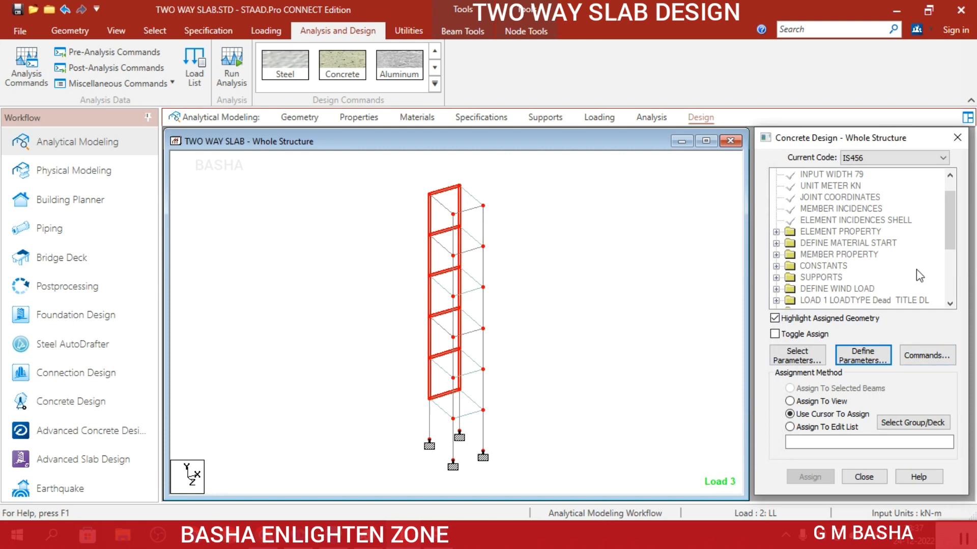
Step: Add the DESIGN BEAM and DESIGN COLUMN commands to the concrete design
{"action": "scroll", "coordinate": [953, 297], "scroll_direction": "down", "scroll_amount": 4}
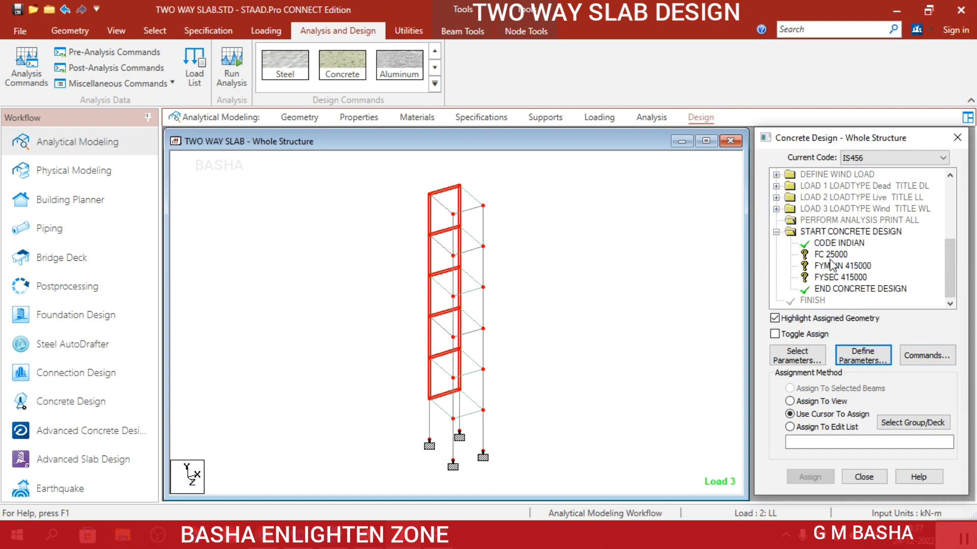
{"action": "left_click", "coordinate": [919, 355]}
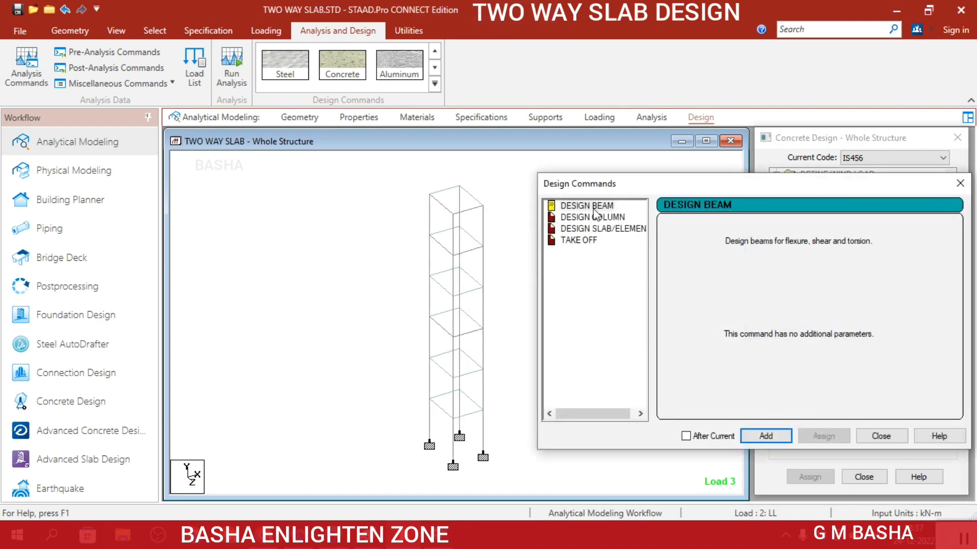
{"action": "left_click", "coordinate": [593, 209]}
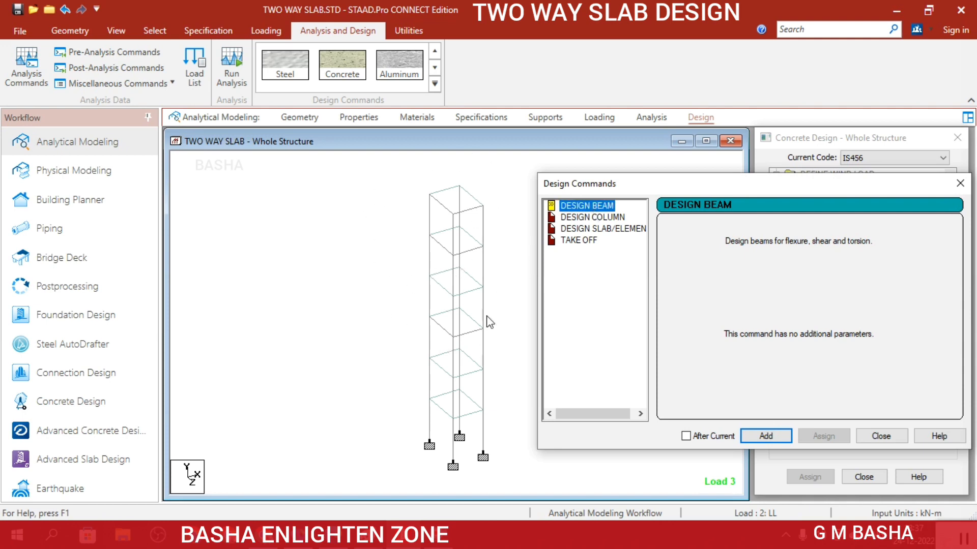
{"action": "left_click", "coordinate": [766, 435]}
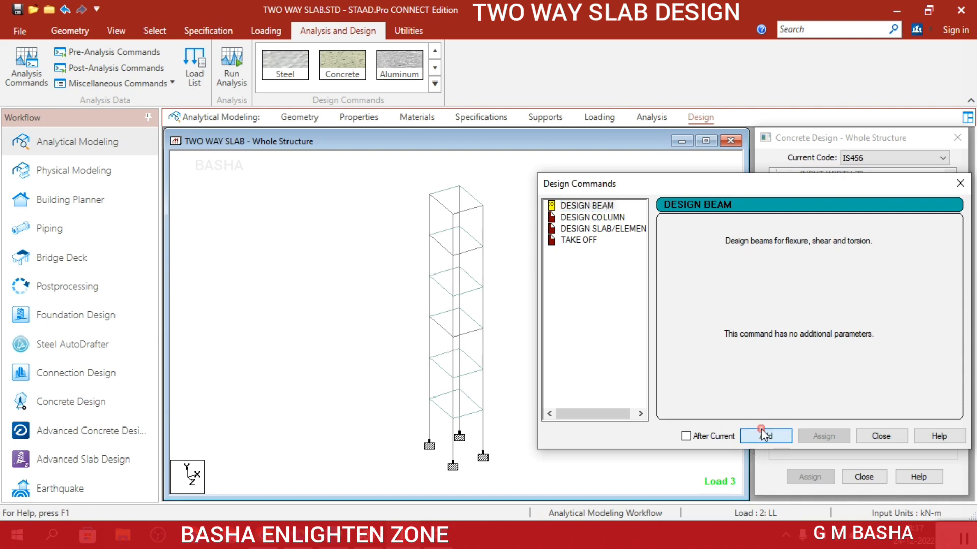
{"action": "left_click", "coordinate": [605, 217]}
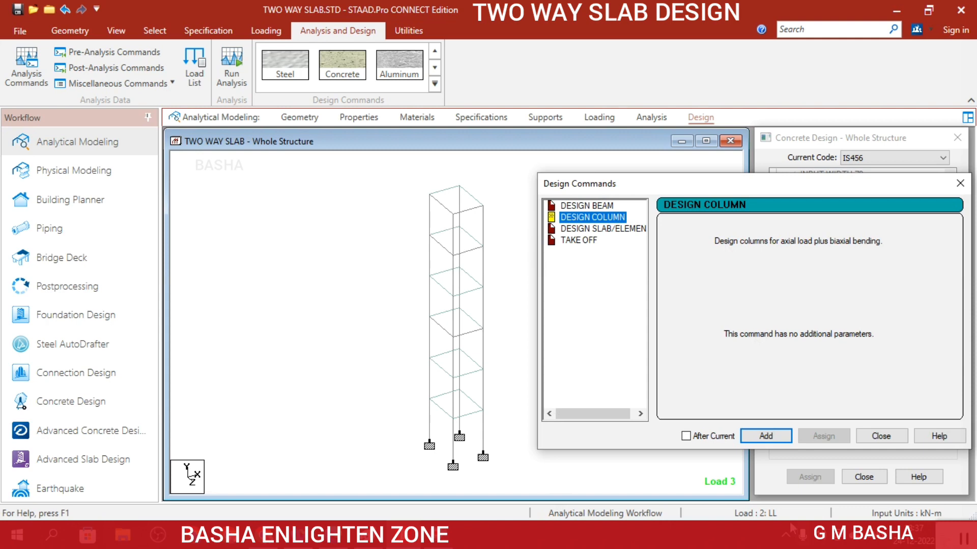
{"action": "left_click", "coordinate": [766, 436]}
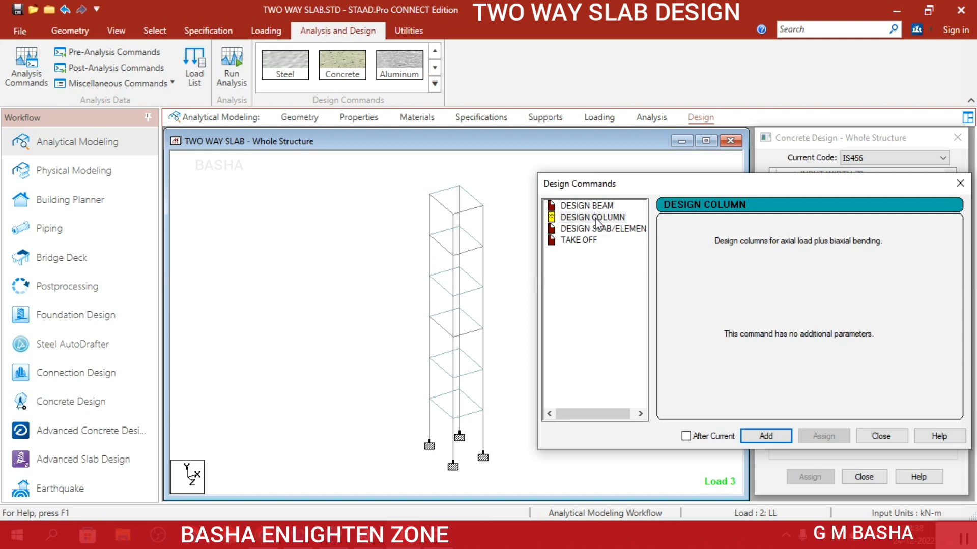
Step: Add the DESIGN SLAB/ELEMENT and TAKE OFF commands and finish adding design commands
{"action": "left_click", "coordinate": [610, 228]}
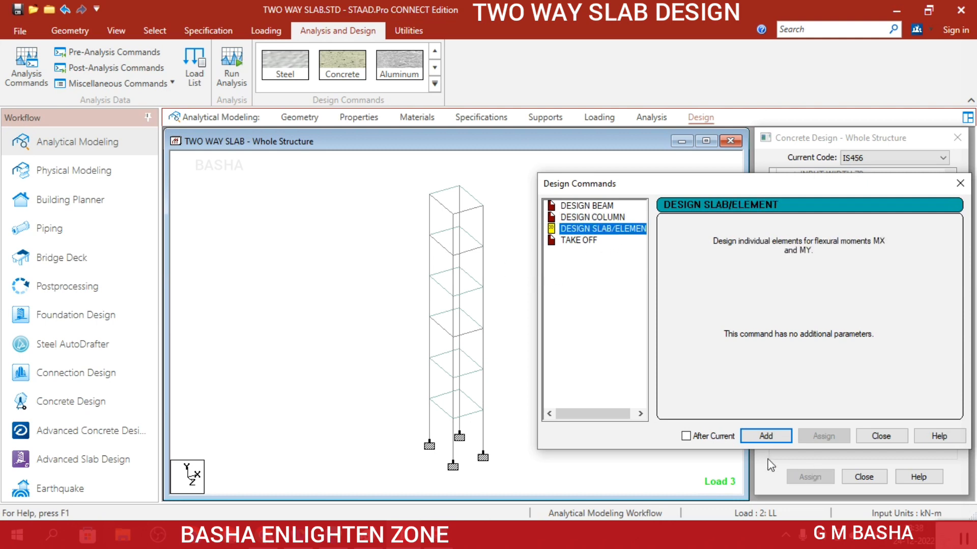
{"action": "left_click", "coordinate": [763, 442]}
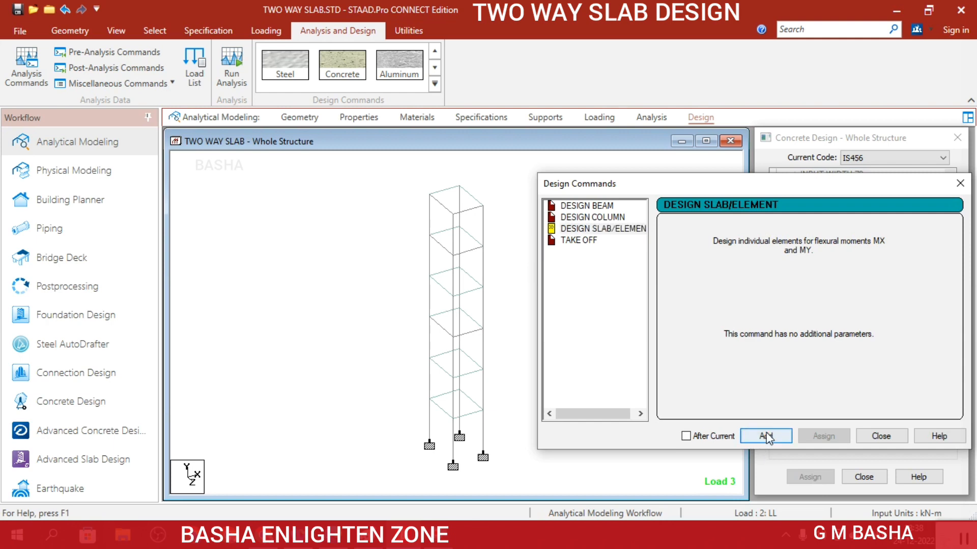
{"action": "left_click", "coordinate": [584, 253]}
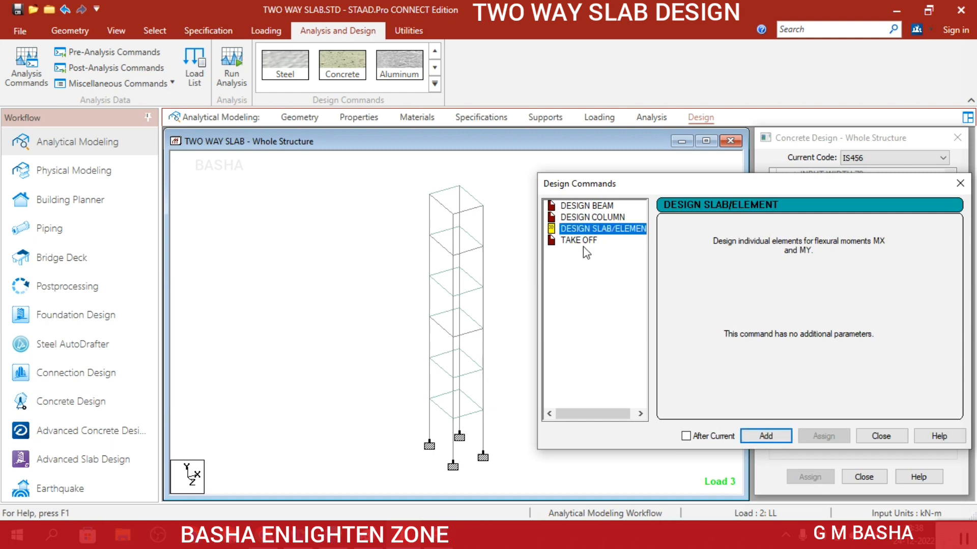
{"action": "left_click", "coordinate": [583, 240]}
{"action": "left_click", "coordinate": [774, 440]}
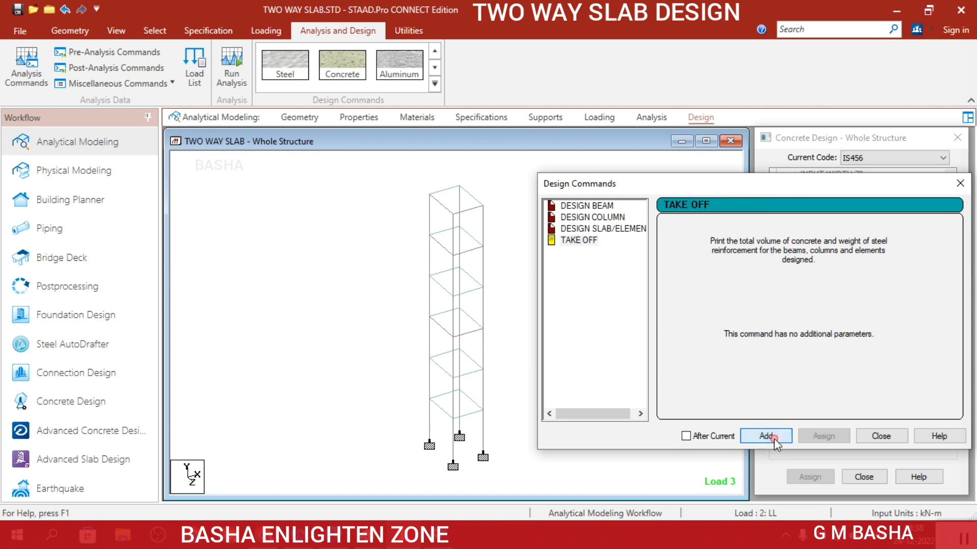
{"action": "left_click", "coordinate": [882, 436]}
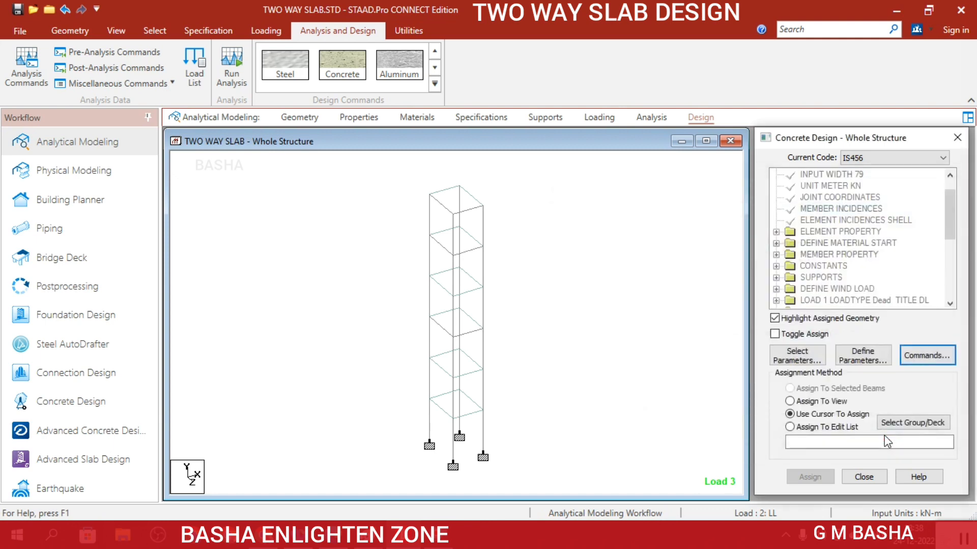
Step: Assign the FC 25000 parameter to the whole structure using Assign To View
{"action": "left_click", "coordinate": [950, 270]}
{"action": "left_click", "coordinate": [828, 232]}
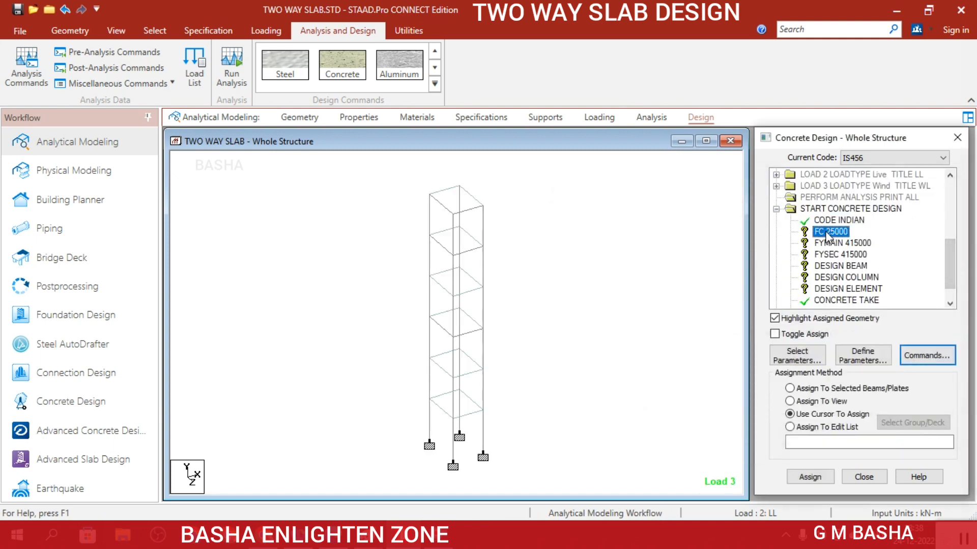
{"action": "left_click", "coordinate": [821, 401]}
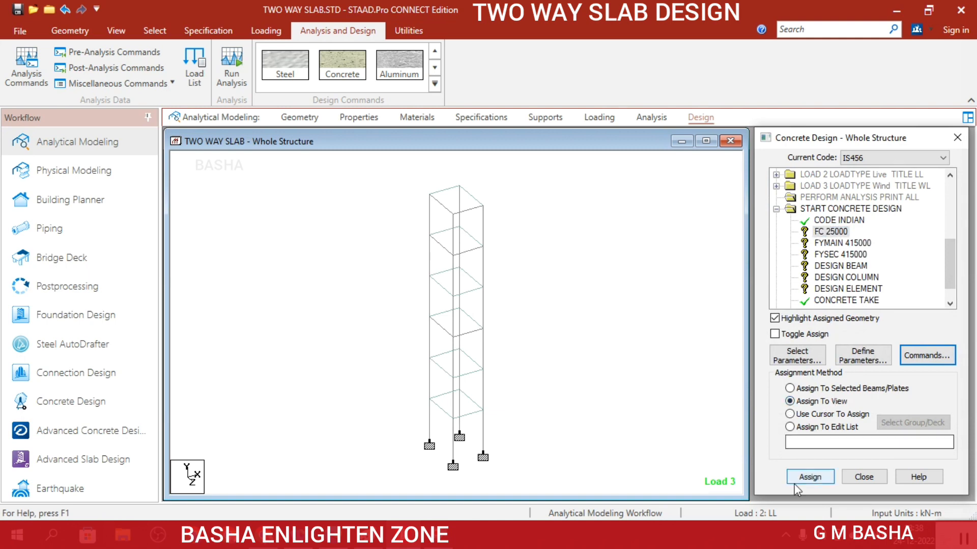
{"action": "left_click", "coordinate": [810, 476]}
{"action": "left_click", "coordinate": [874, 350]}
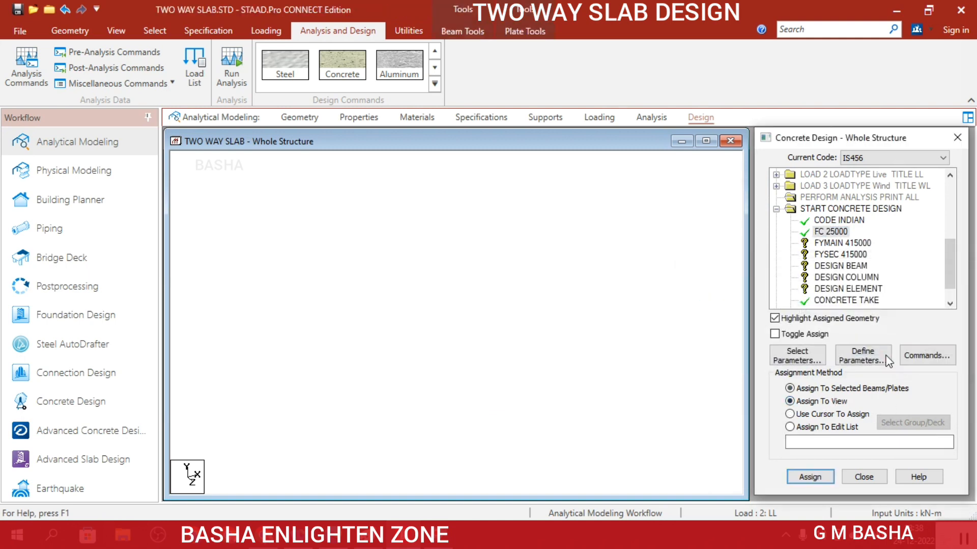
Step: Assign the FYMAIN 415000 parameter to the whole structure using Assign To View
{"action": "left_click", "coordinate": [839, 244]}
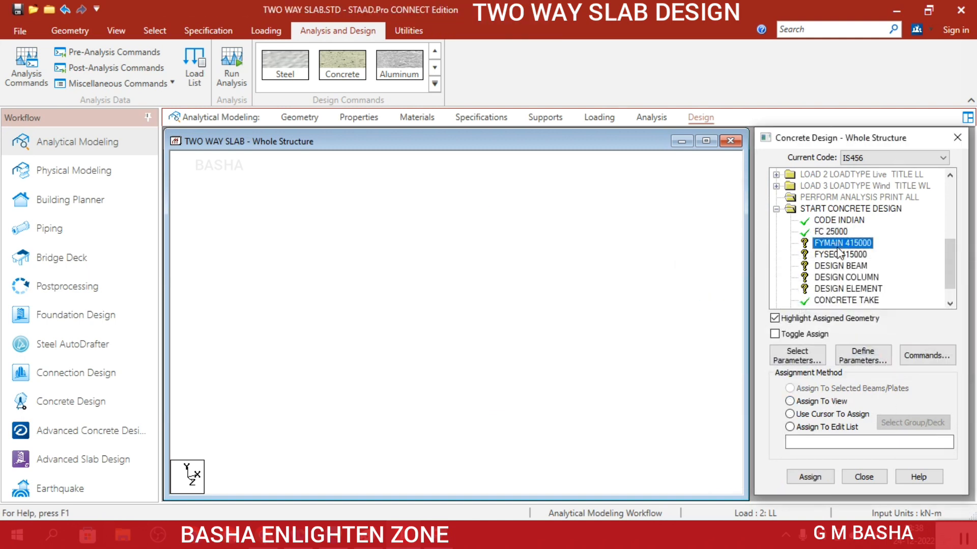
{"action": "left_click", "coordinate": [812, 402]}
{"action": "left_click", "coordinate": [811, 481]}
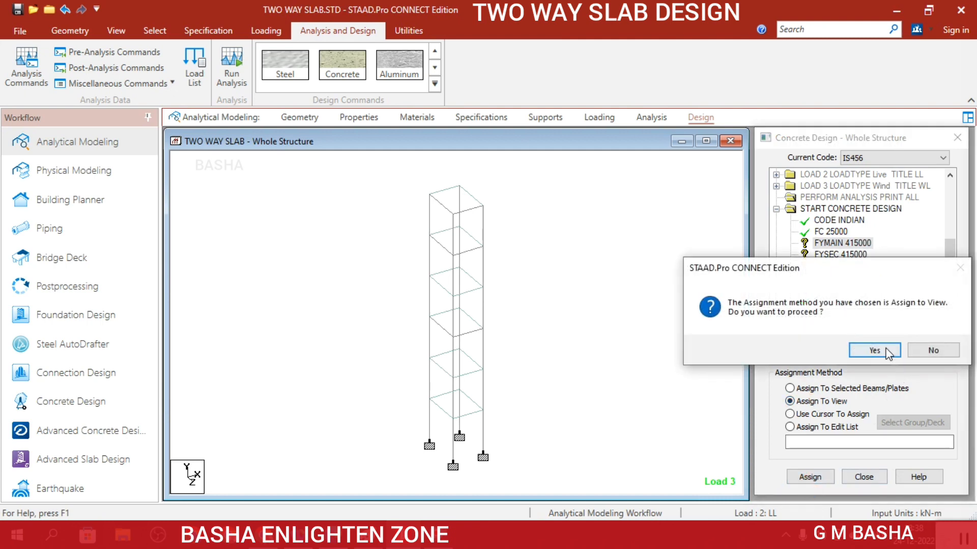
{"action": "left_click", "coordinate": [872, 350]}
Step: Assign the FYSEC 415000 parameter to all members using Assign To View
{"action": "left_click", "coordinate": [838, 255]}
{"action": "left_click", "coordinate": [818, 414]}
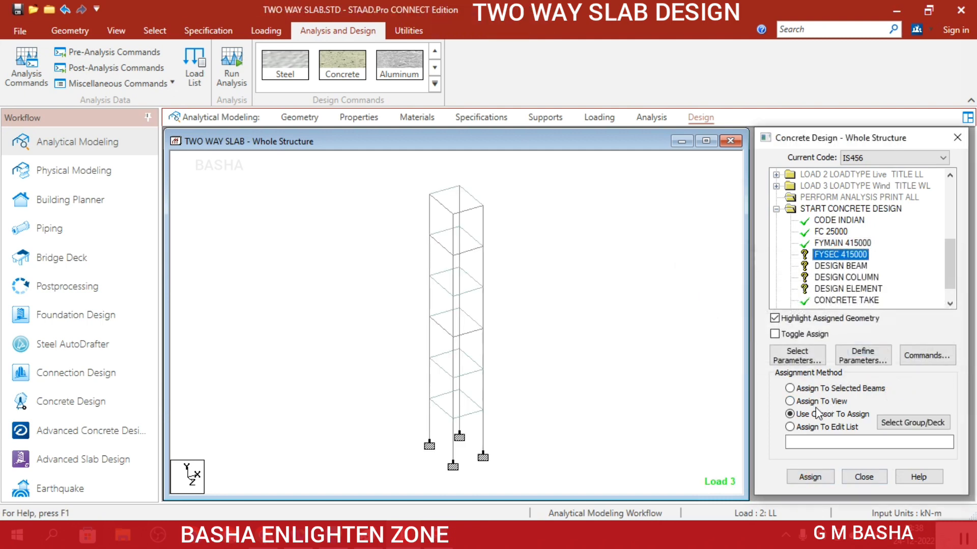
{"action": "left_click", "coordinate": [819, 402]}
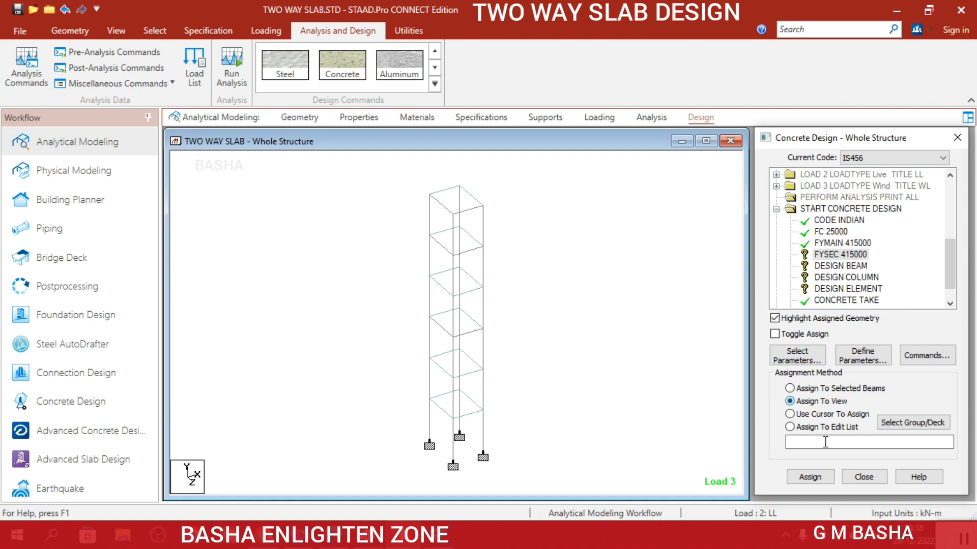
{"action": "left_click", "coordinate": [810, 476]}
{"action": "left_click", "coordinate": [874, 350]}
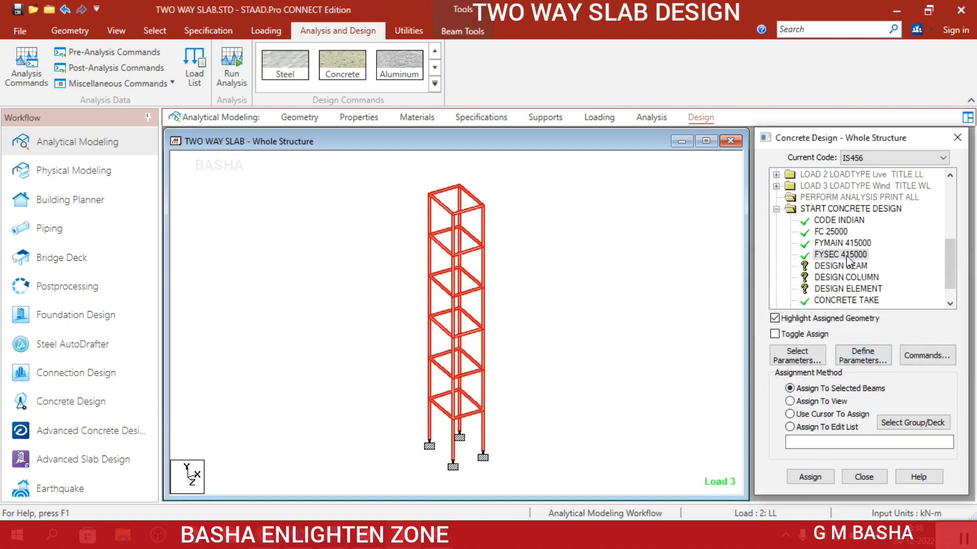
Step: Assign the DESIGN BEAM command to all beams parallel to X and Z using Assign To Selected Beams
{"action": "left_click", "coordinate": [840, 266]}
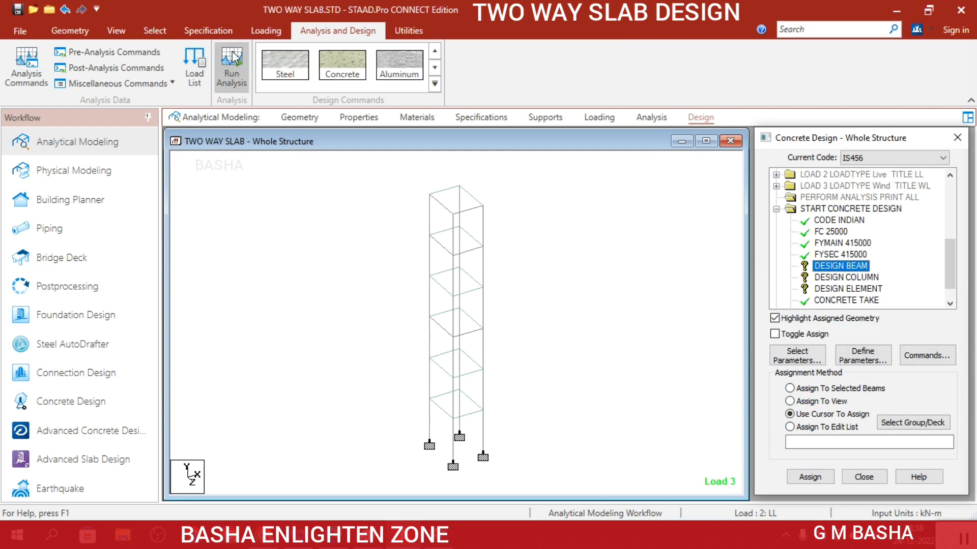
{"action": "left_click", "coordinate": [155, 31]}
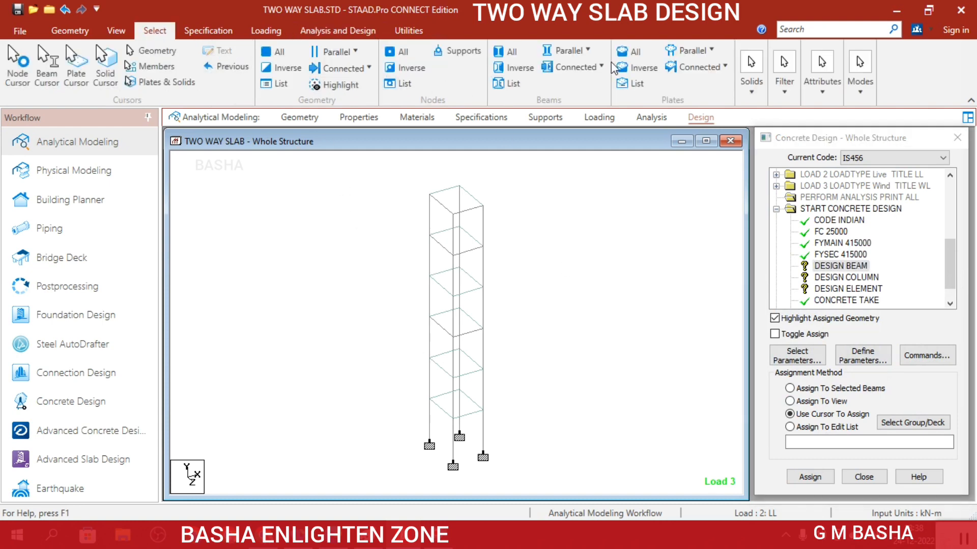
{"action": "left_click", "coordinate": [574, 53]}
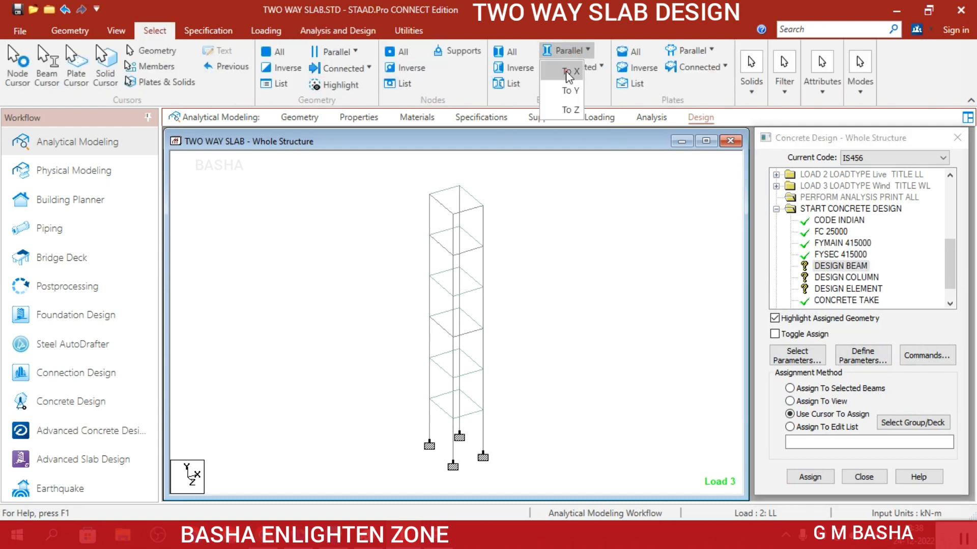
{"action": "left_click", "coordinate": [565, 71]}
{"action": "left_click", "coordinate": [575, 51]}
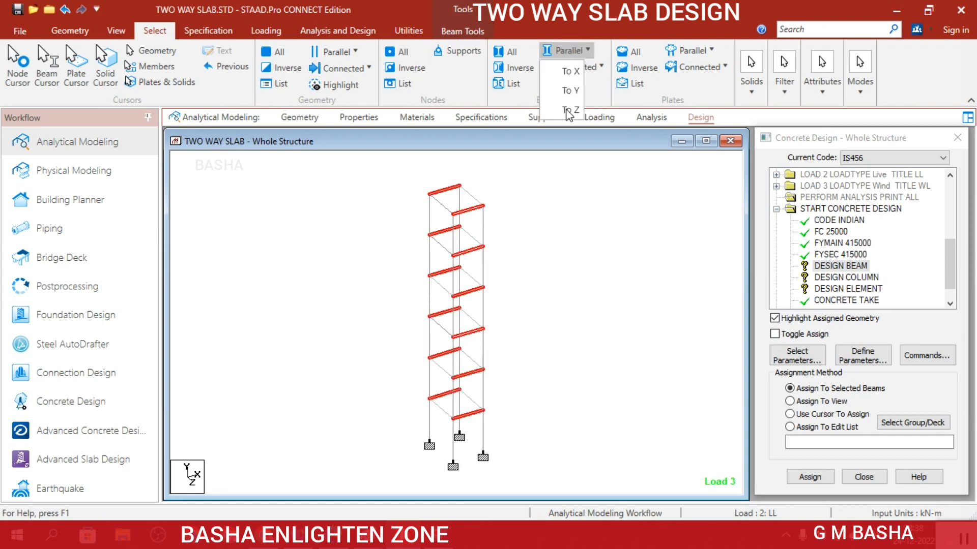
{"action": "left_click", "coordinate": [568, 108]}
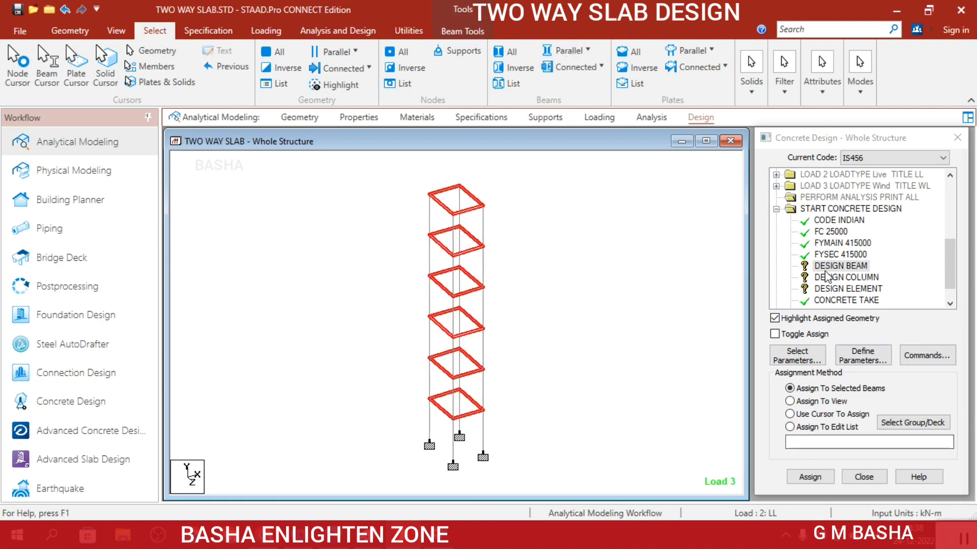
{"action": "left_click", "coordinate": [812, 478]}
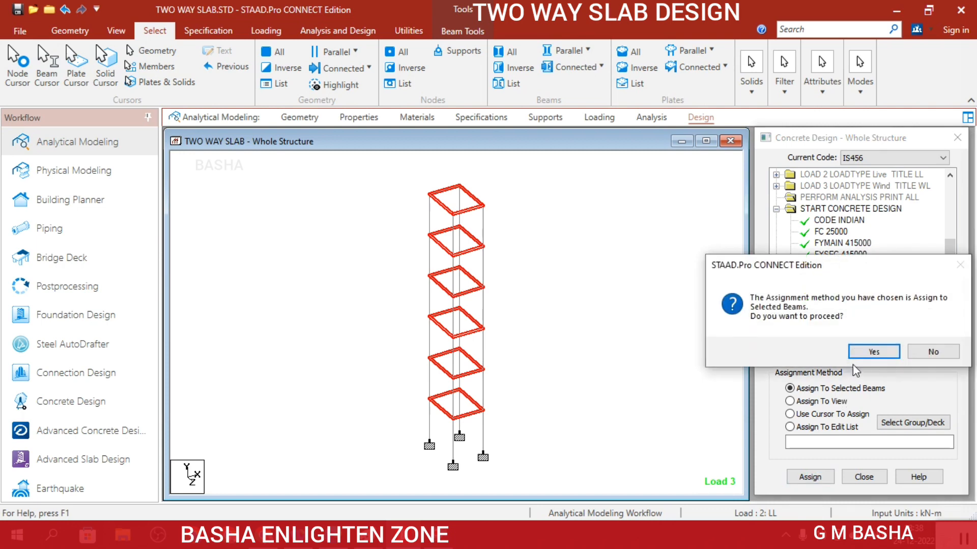
{"action": "left_click", "coordinate": [810, 350]}
{"action": "left_click", "coordinate": [553, 303]}
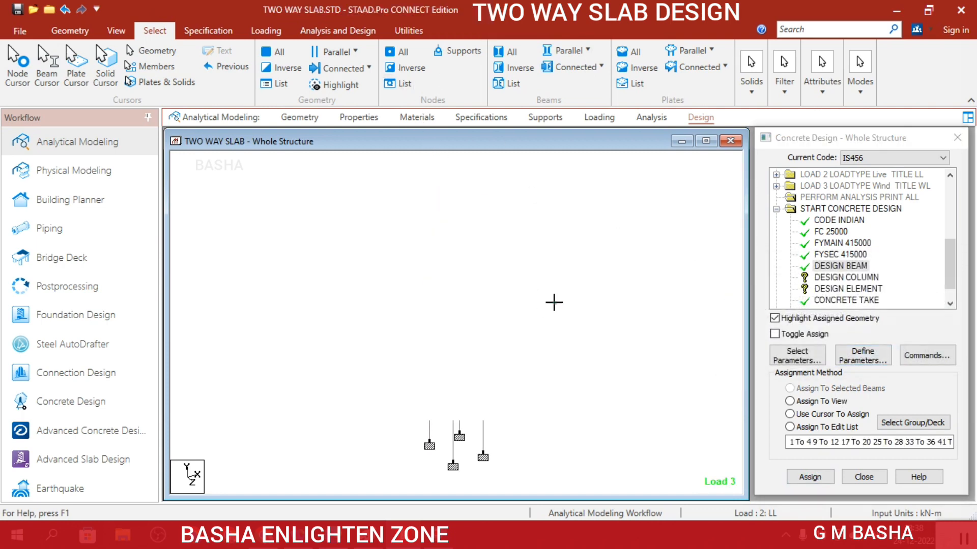
Step: Assign the DESIGN COLUMN command to all members parallel to Y using Assign To Selected Beams
{"action": "left_click", "coordinate": [578, 53]}
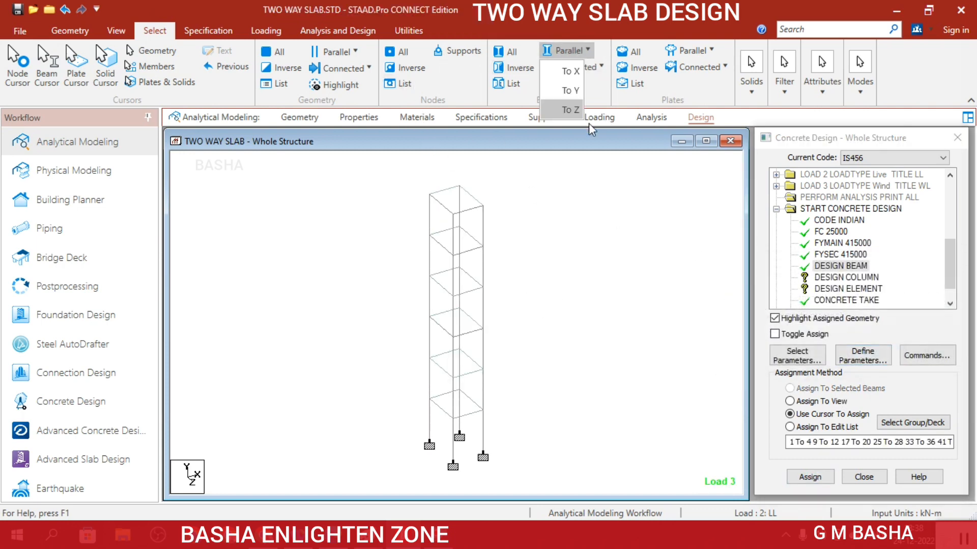
{"action": "left_click", "coordinate": [838, 283]}
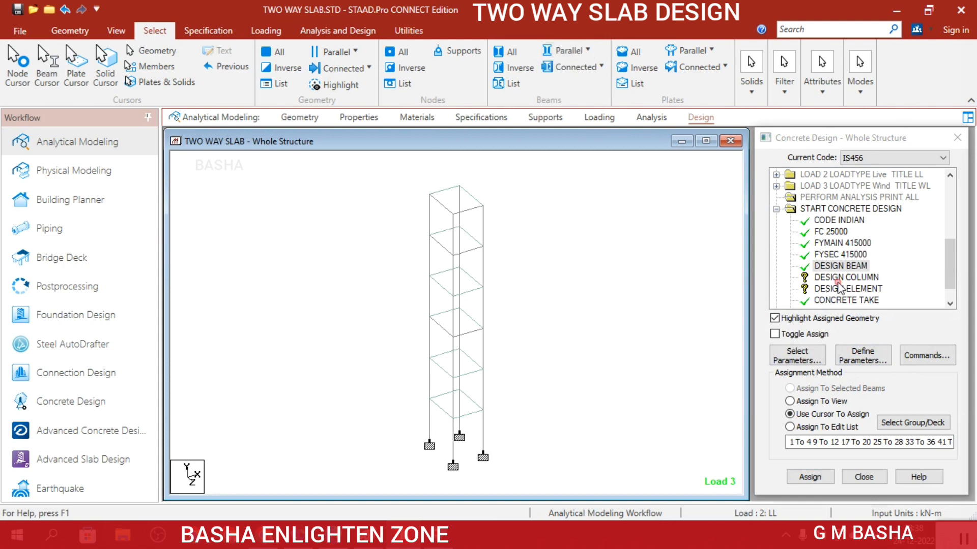
{"action": "left_click", "coordinate": [569, 50]}
{"action": "left_click", "coordinate": [569, 106]}
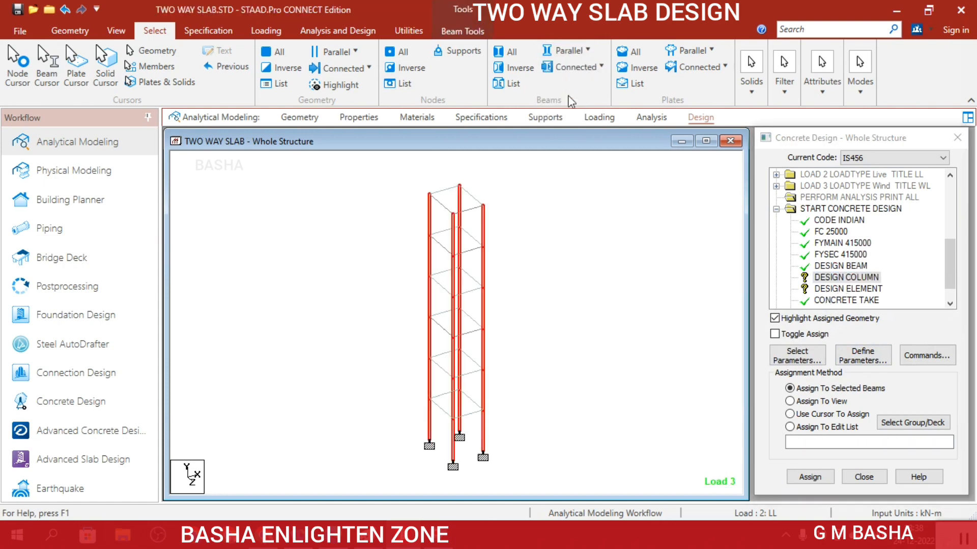
{"action": "left_click", "coordinate": [827, 483]}
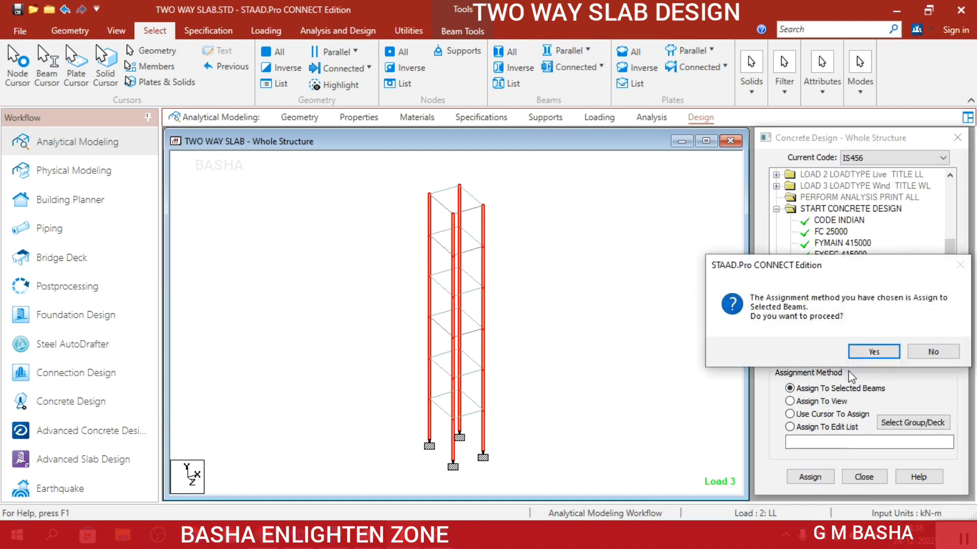
{"action": "left_click", "coordinate": [871, 349]}
{"action": "left_click", "coordinate": [606, 309]}
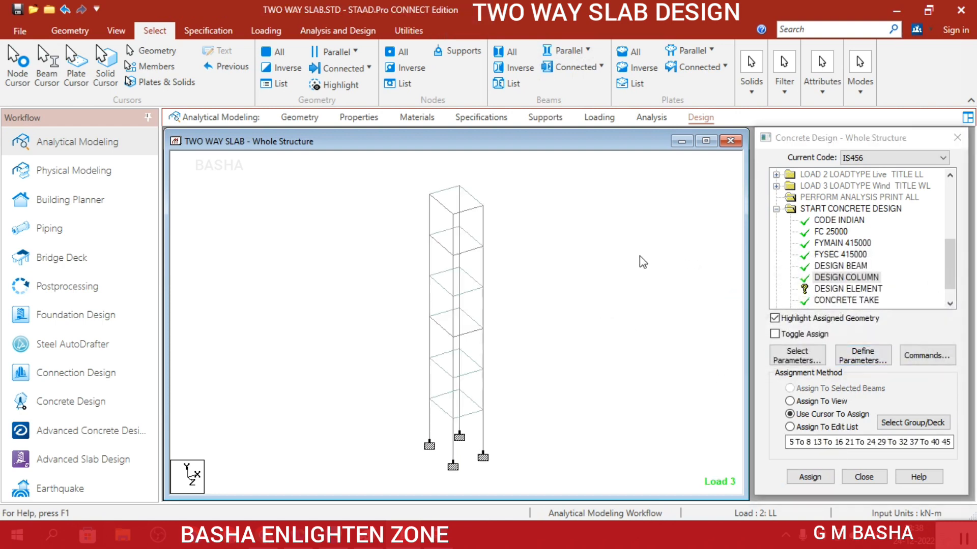
Step: Assign the DESIGN ELEMENT command to all floor slab plates using Assign To Selected Plates
{"action": "left_click", "coordinate": [859, 289]}
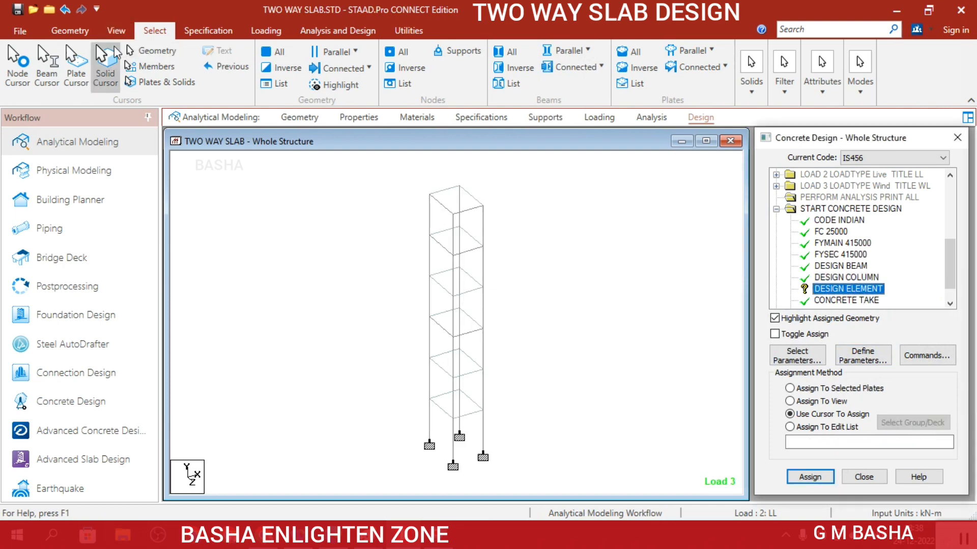
{"action": "left_click", "coordinate": [64, 51]}
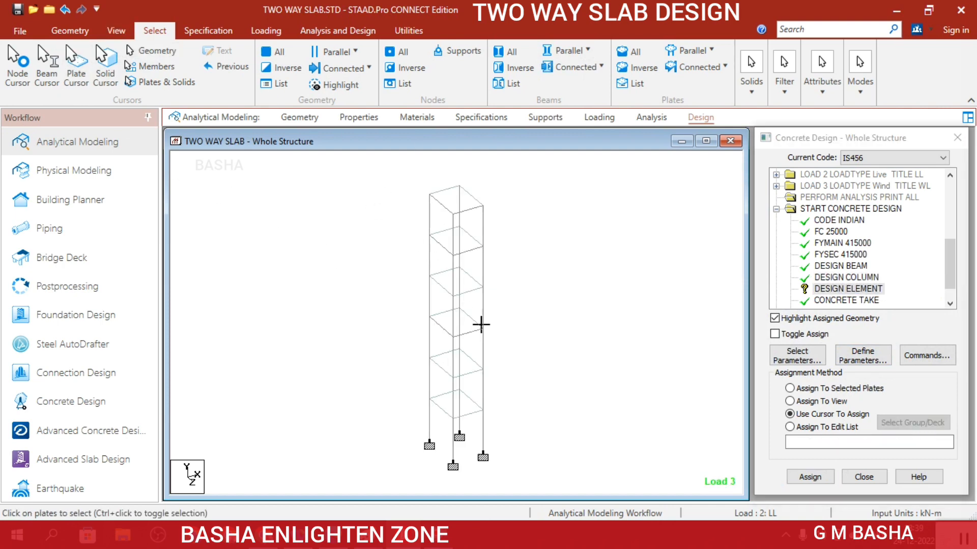
{"action": "left_click_drag", "start_coordinate": [480, 325], "coordinate": [557, 465]}
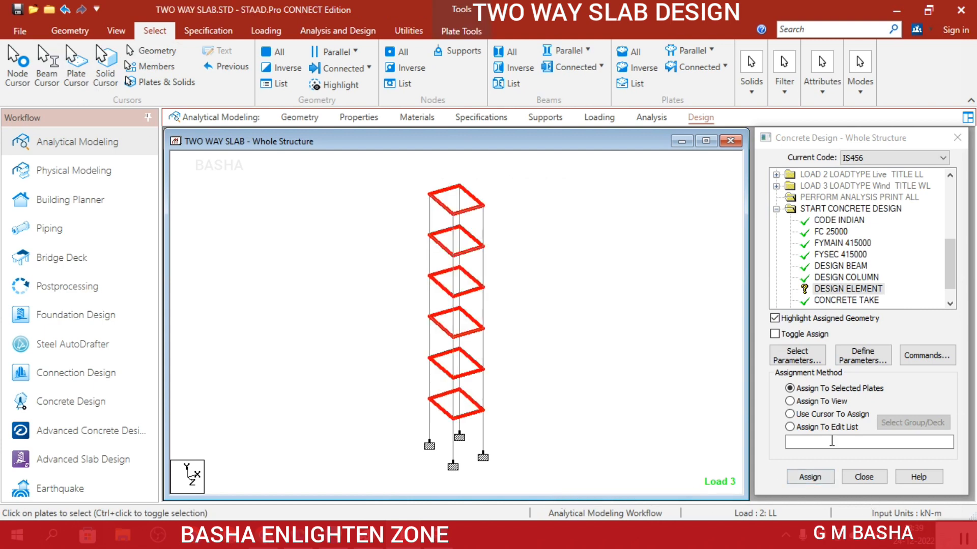
{"action": "left_click", "coordinate": [810, 481]}
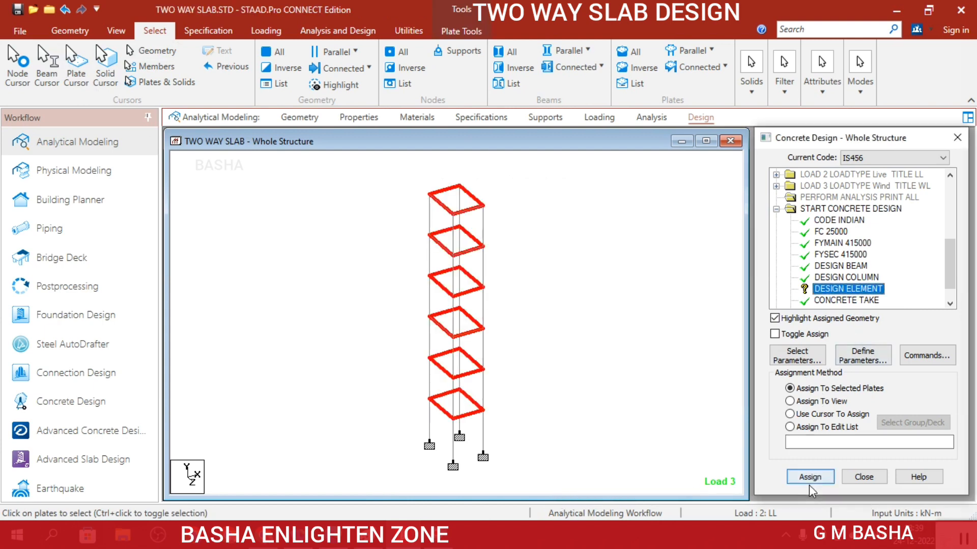
{"action": "left_click", "coordinate": [823, 479]}
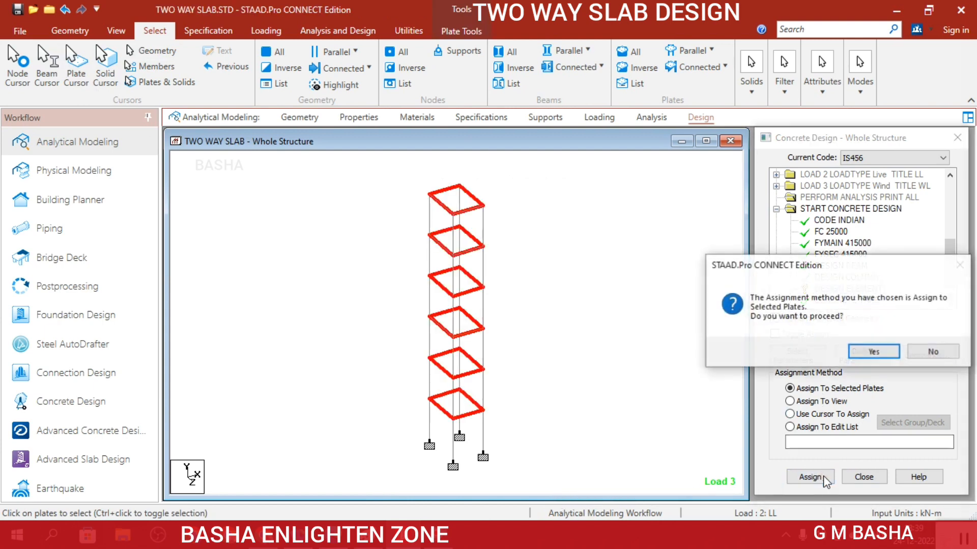
{"action": "left_click", "coordinate": [876, 352]}
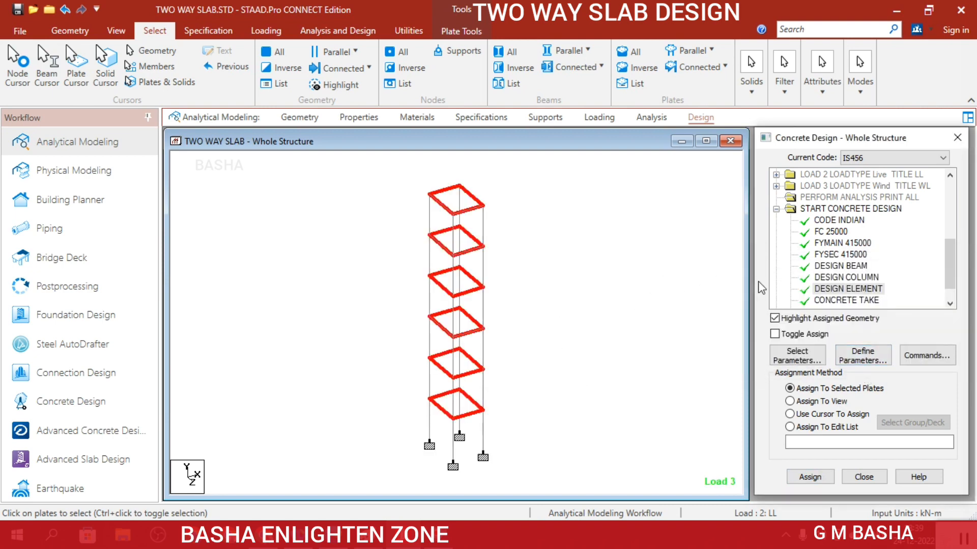
{"action": "left_click", "coordinate": [559, 344]}
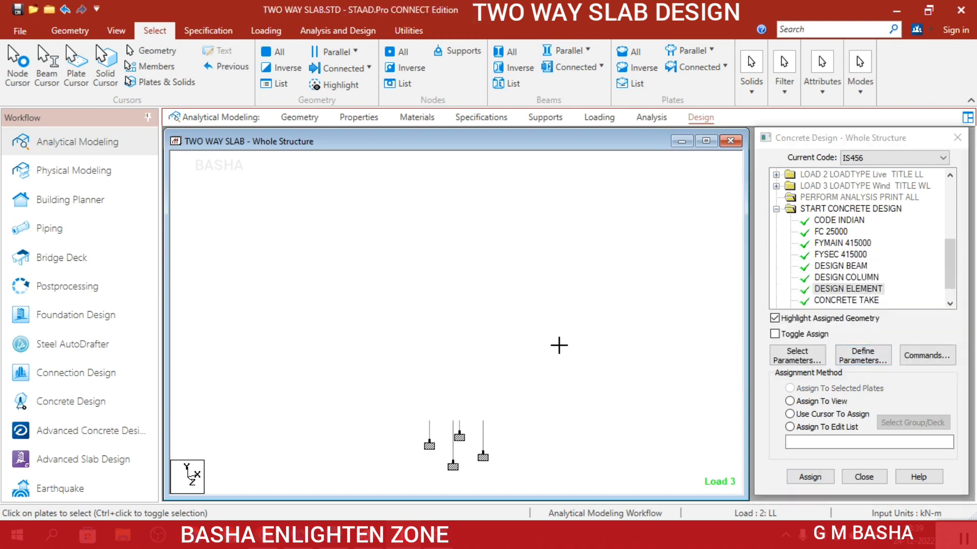
Step: Add another Perform Analysis command with the All print option after the concrete design block
{"action": "left_click", "coordinate": [654, 118]}
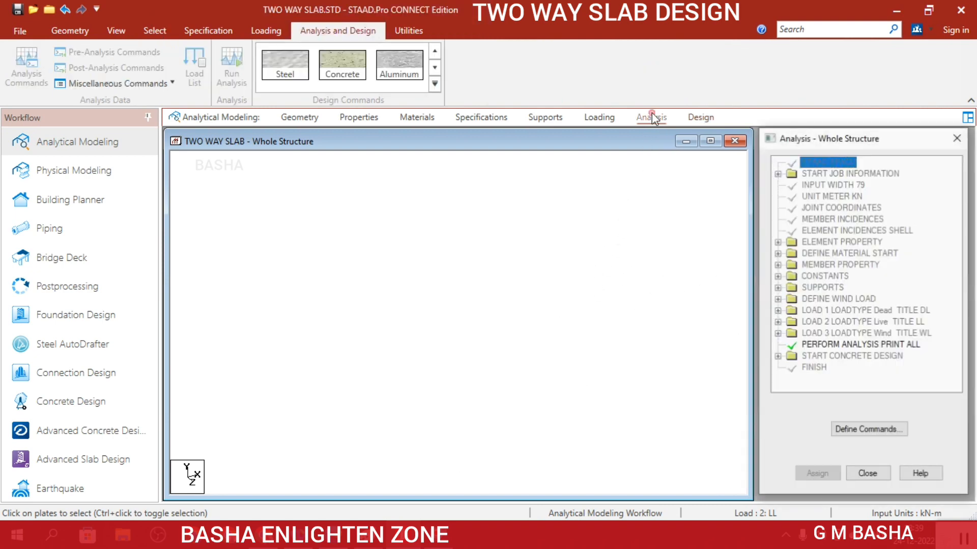
{"action": "left_click", "coordinate": [888, 431]}
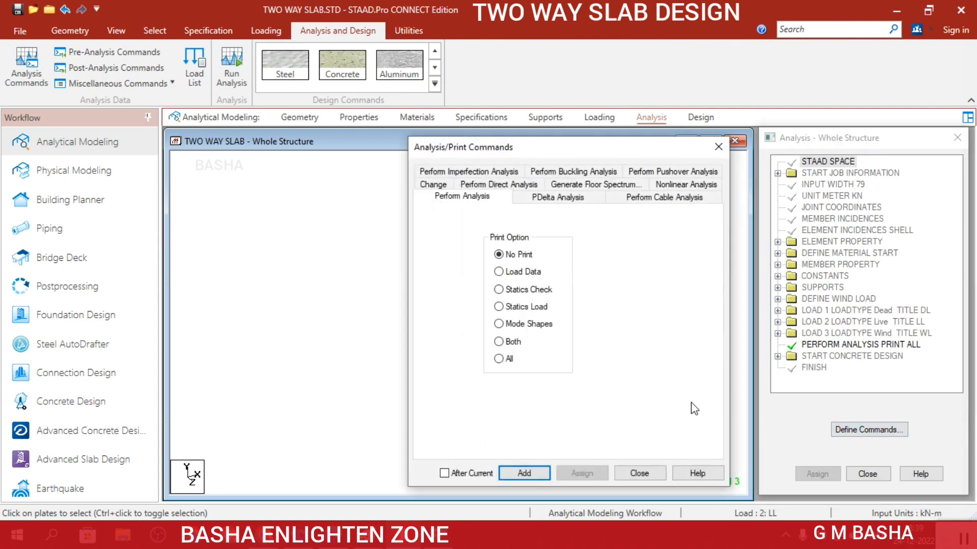
{"action": "left_click", "coordinate": [497, 359]}
{"action": "left_click", "coordinate": [535, 473]}
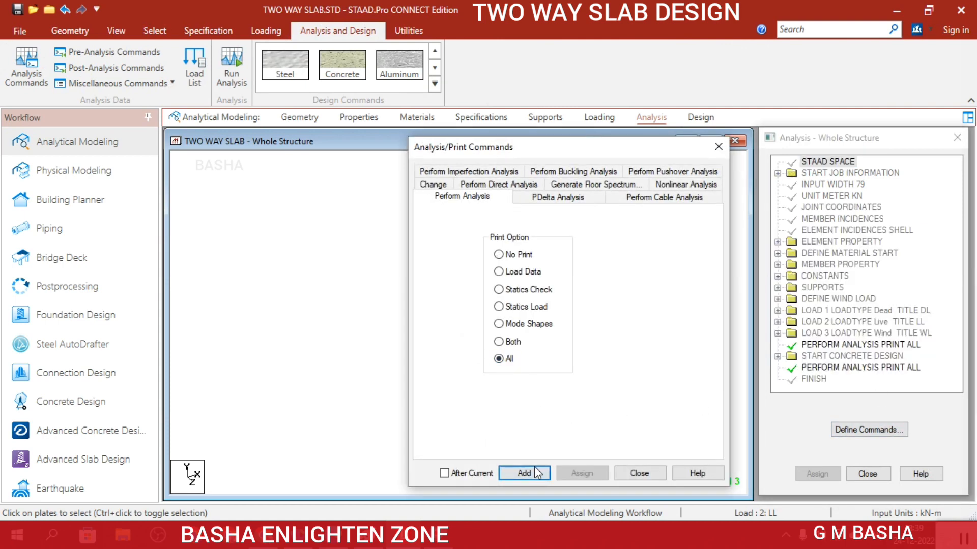
{"action": "left_click", "coordinate": [639, 473]}
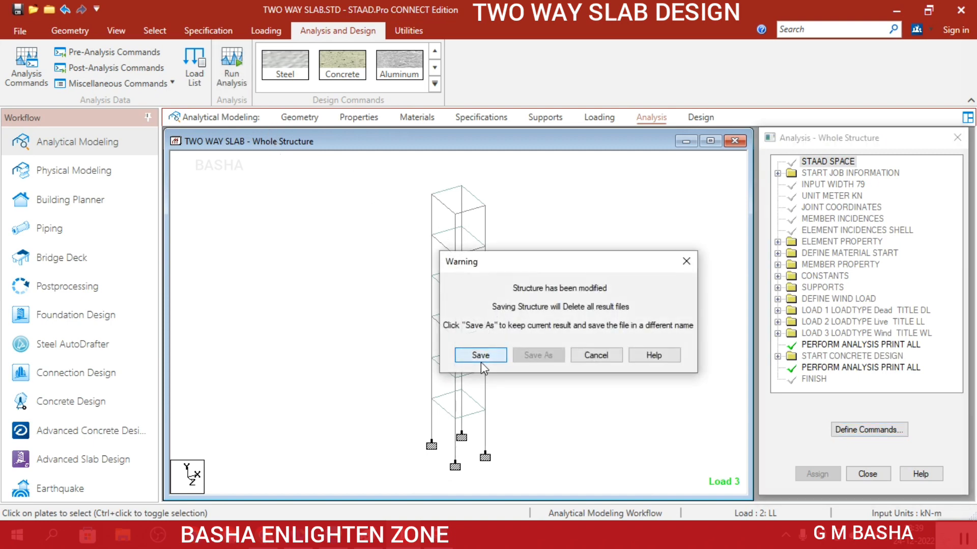
Step: Save the modified structure, run the analysis and close the run report, staying in modeling mode
{"action": "left_click", "coordinate": [480, 361]}
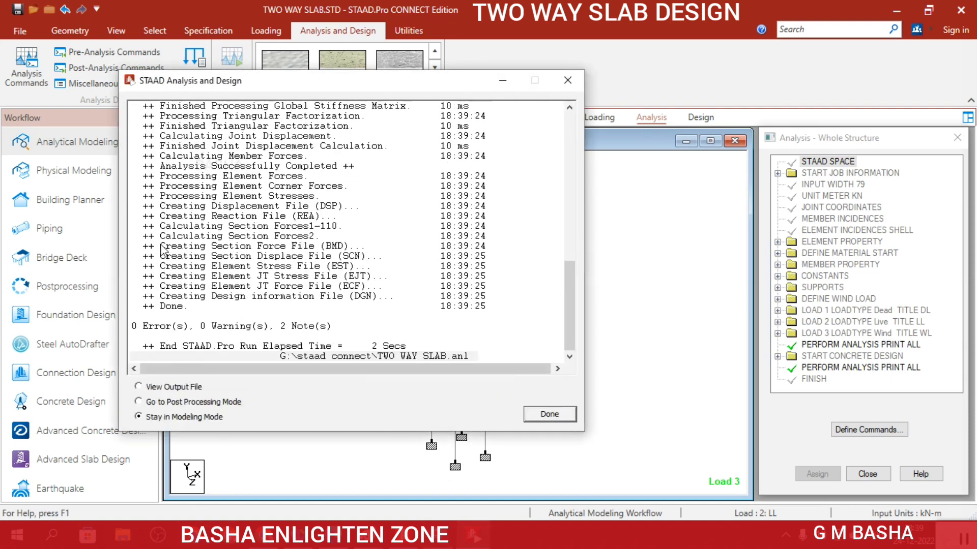
{"action": "left_click_drag", "start_coordinate": [318, 82], "coordinate": [502, 81]}
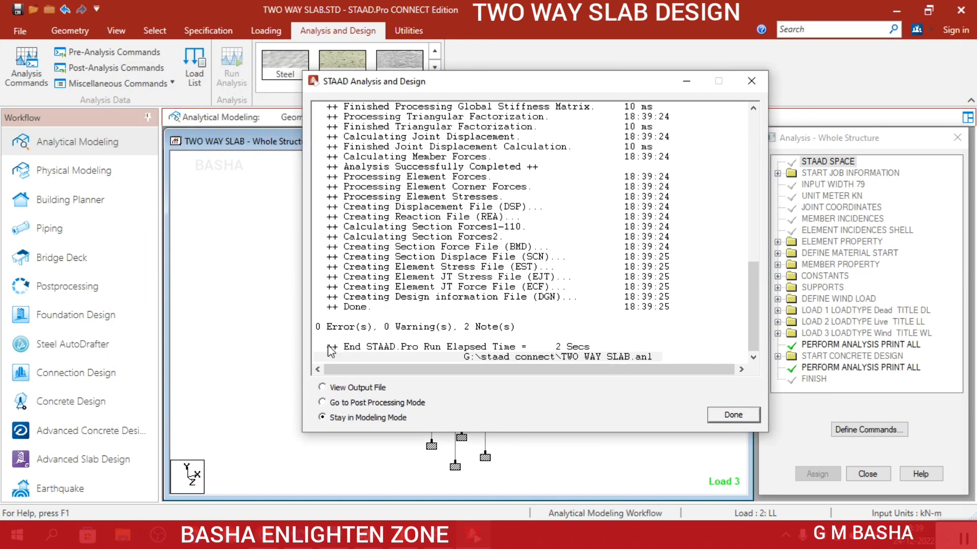
{"action": "left_click", "coordinate": [733, 415]}
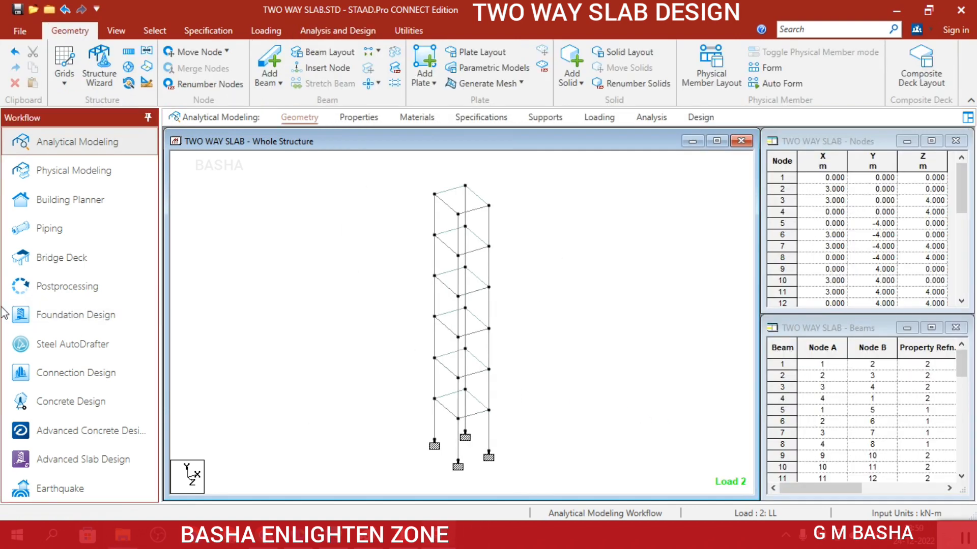
Step: Show the FY shear diagram in the Postprocessing workflow and annotate all beams with maximum bending and shear values
{"action": "left_click", "coordinate": [35, 294]}
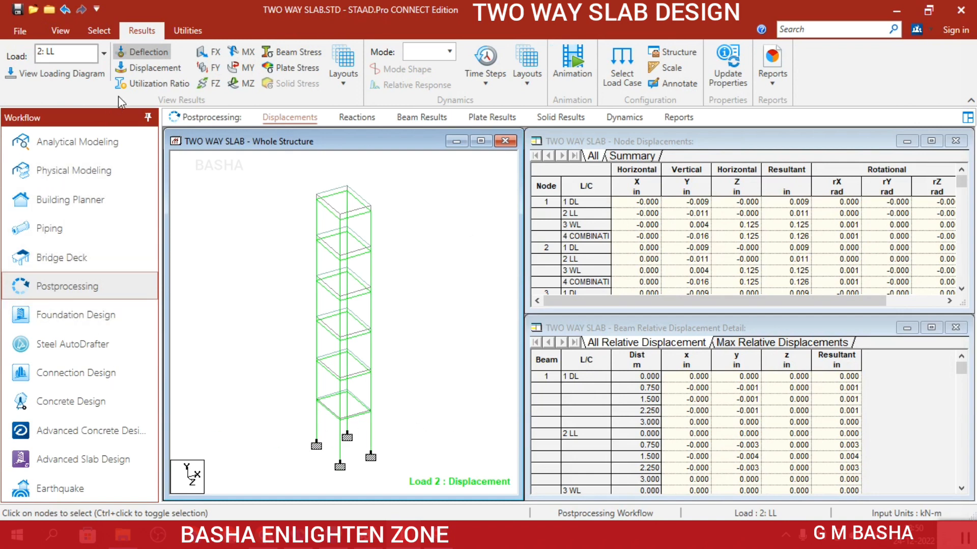
{"action": "left_click", "coordinate": [214, 71]}
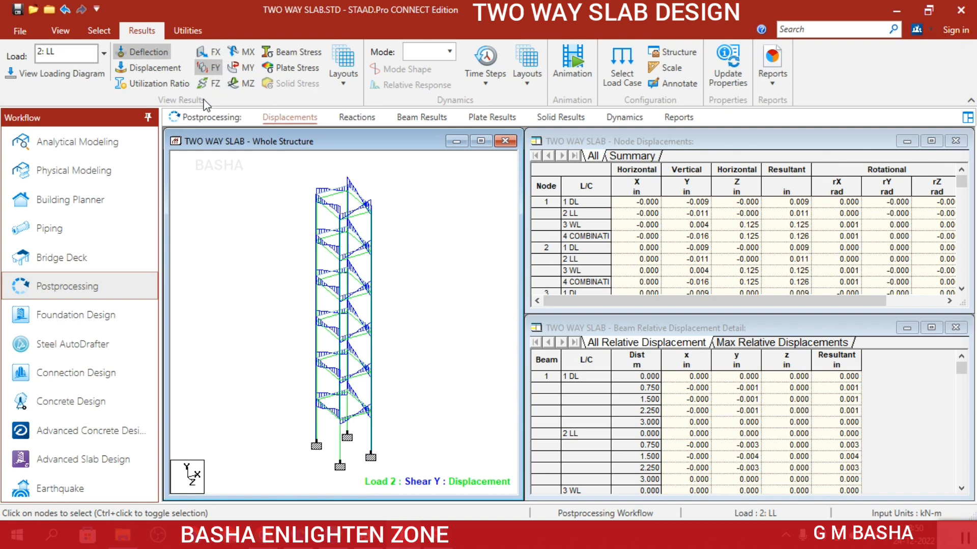
{"action": "left_click", "coordinate": [668, 84]}
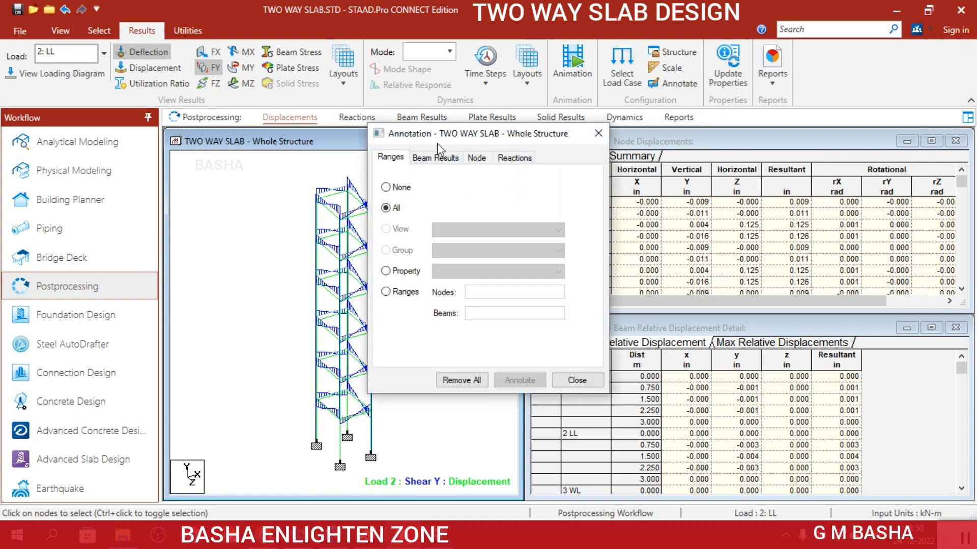
{"action": "left_click_drag", "start_coordinate": [438, 143], "coordinate": [588, 96]}
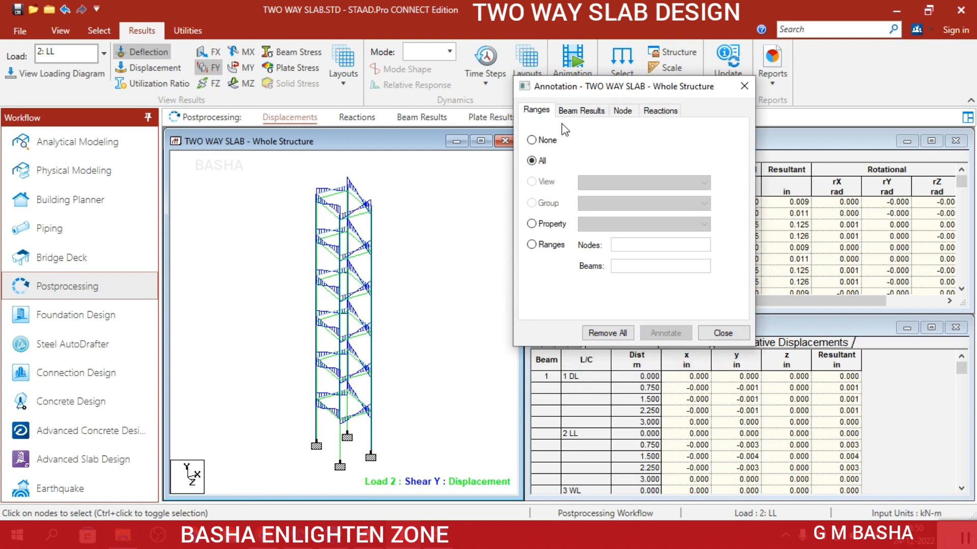
{"action": "left_click", "coordinate": [580, 111]}
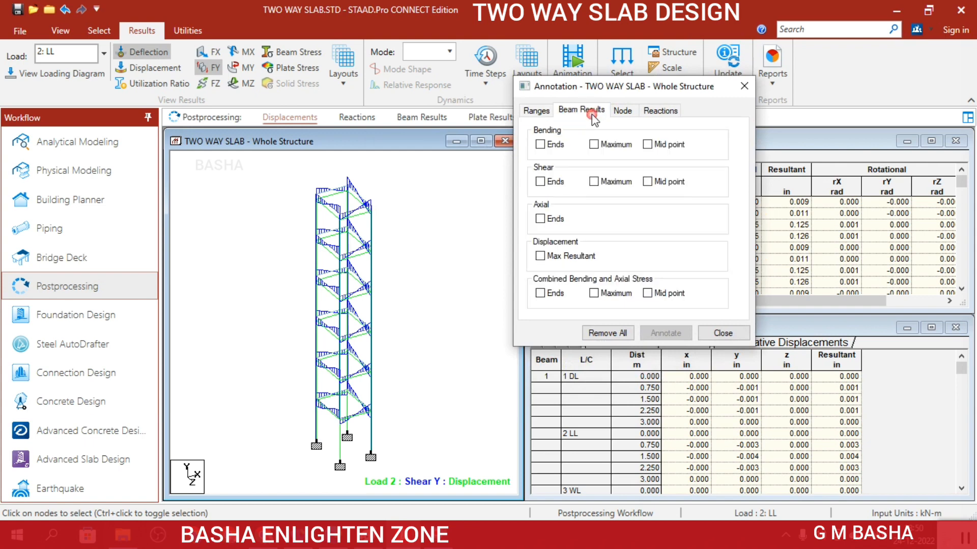
{"action": "left_click", "coordinate": [593, 182]}
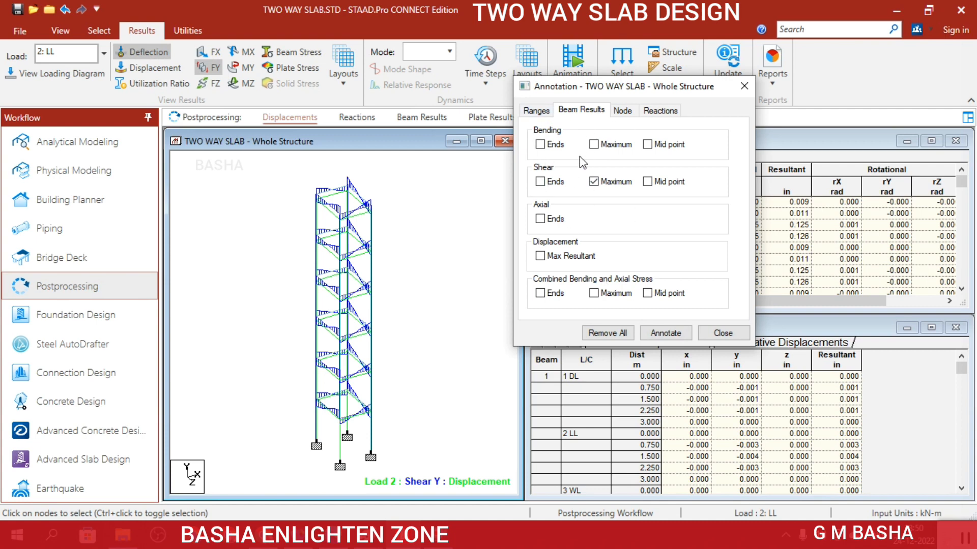
{"action": "left_click", "coordinate": [594, 144]}
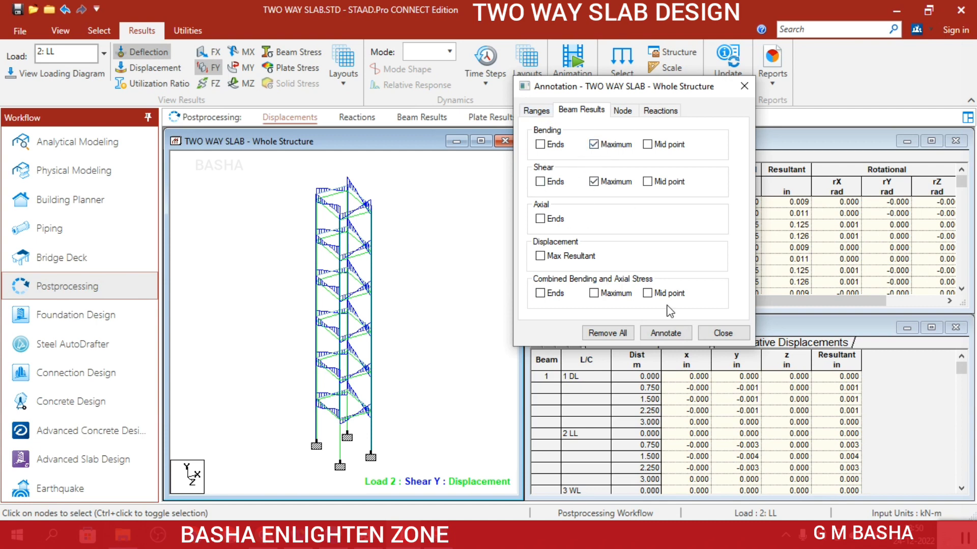
{"action": "left_click", "coordinate": [664, 335]}
{"action": "left_click", "coordinate": [731, 250]}
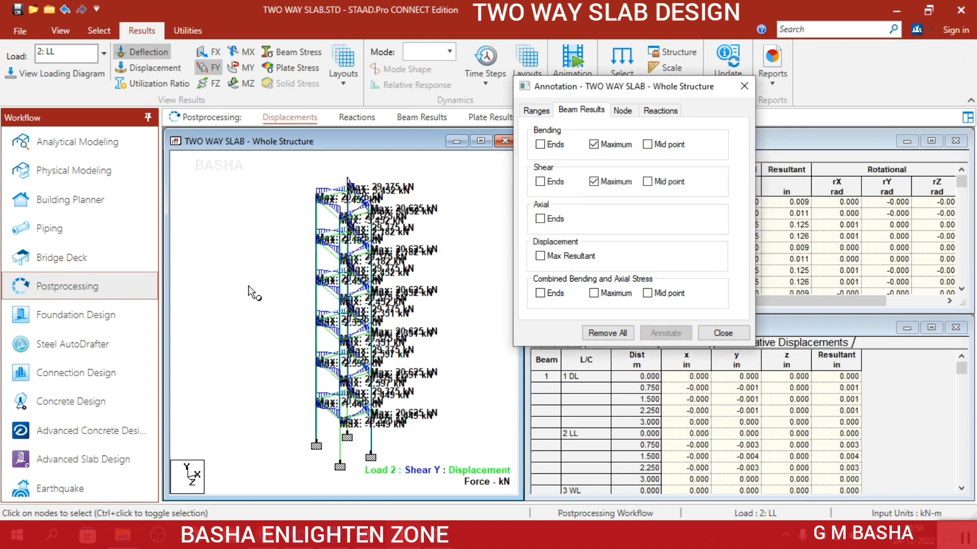
{"action": "left_click", "coordinate": [723, 337]}
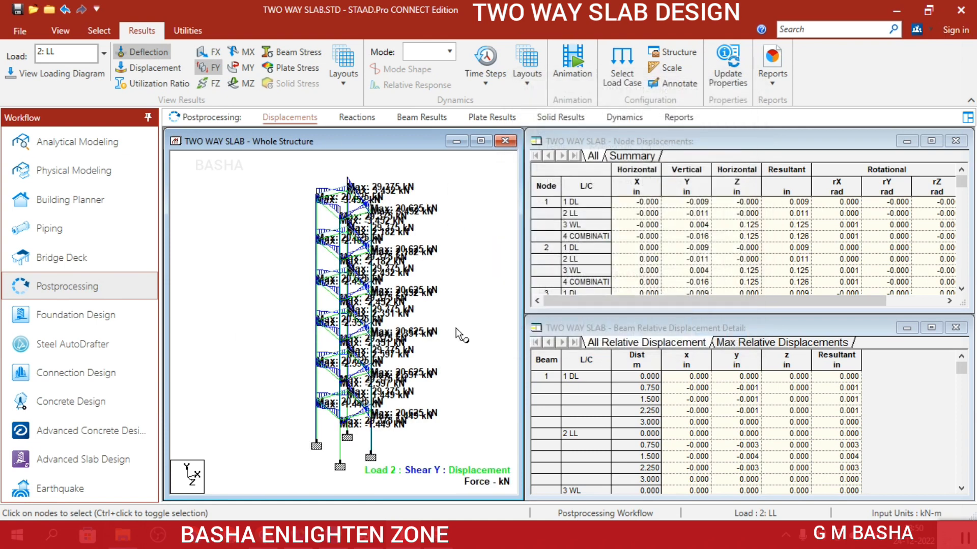
Step: Replace the FY shear diagram with the MY bending moment diagram for load case 2: LL on the whole structure
{"action": "left_click", "coordinate": [208, 67]}
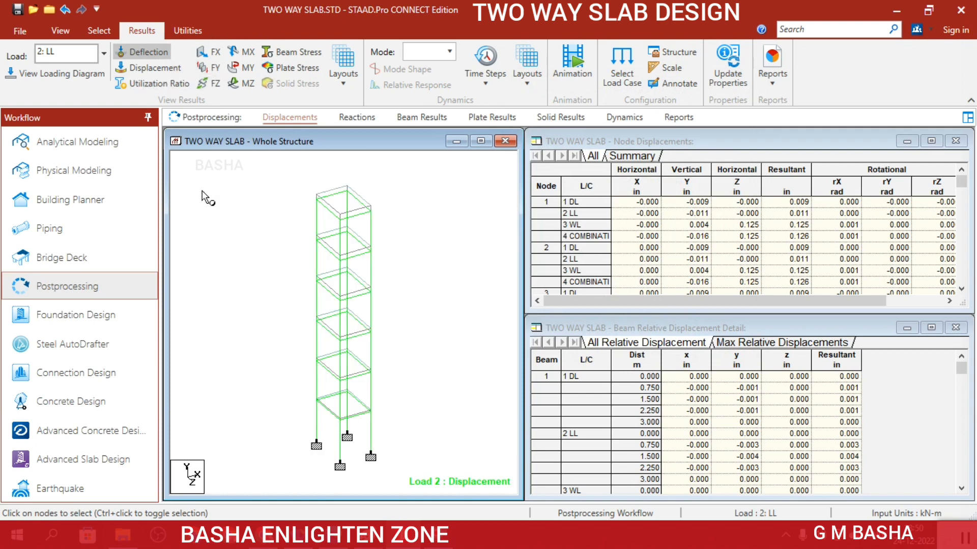
{"action": "left_click", "coordinate": [245, 71]}
{"action": "scroll", "coordinate": [331, 237], "scroll_direction": "up", "scroll_amount": 2}
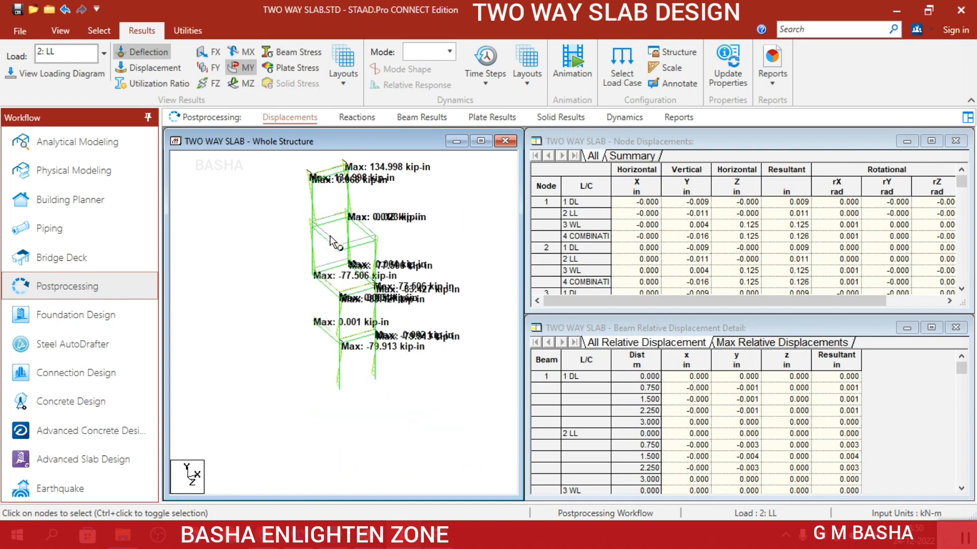
{"action": "scroll", "coordinate": [331, 236], "scroll_direction": "down", "scroll_amount": 1}
{"action": "scroll", "coordinate": [331, 239], "scroll_direction": "down", "scroll_amount": 1}
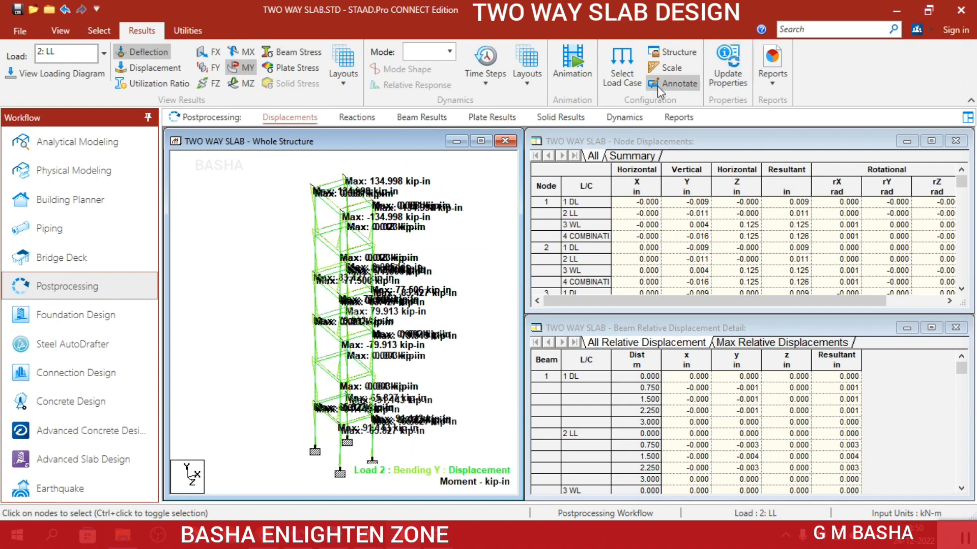
Step: Turn off the maximum bending and maximum shear annotations in the beam results and apply the change
{"action": "left_click", "coordinate": [684, 90]}
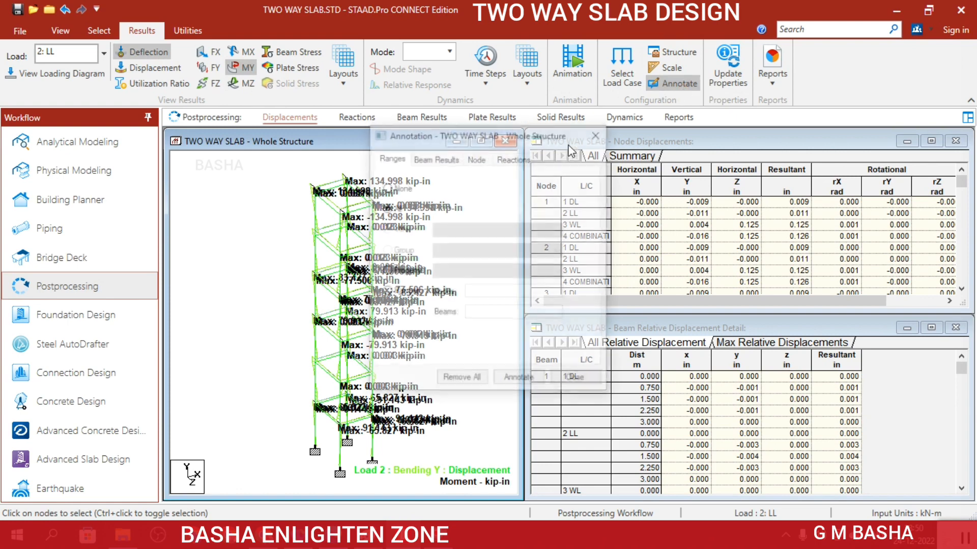
{"action": "left_click", "coordinate": [437, 158]}
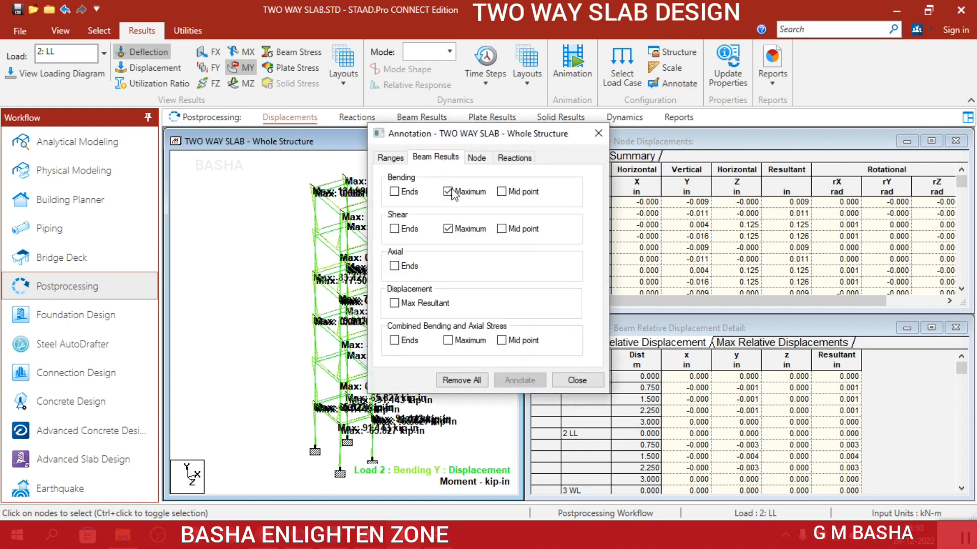
{"action": "left_click", "coordinate": [447, 229]}
{"action": "left_click", "coordinate": [531, 381]}
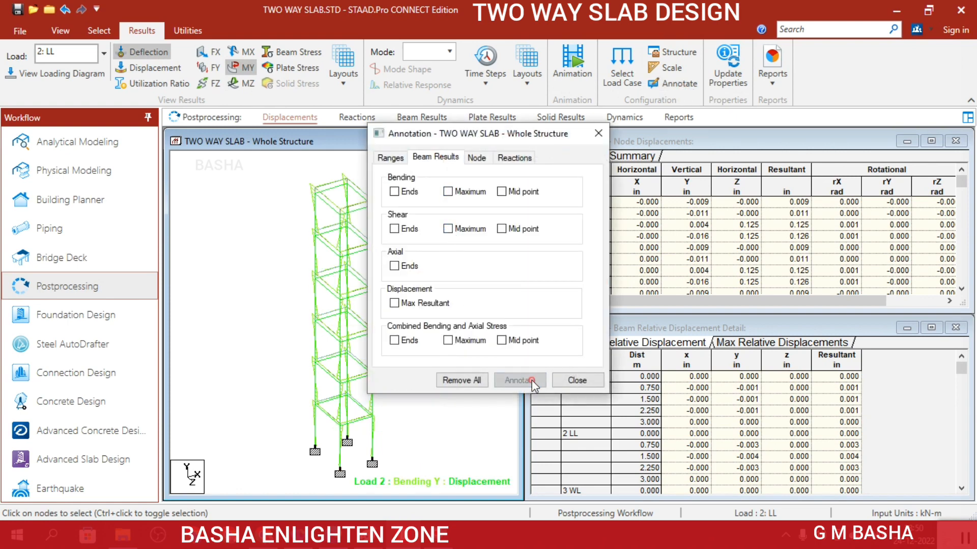
{"action": "left_click", "coordinate": [577, 380]}
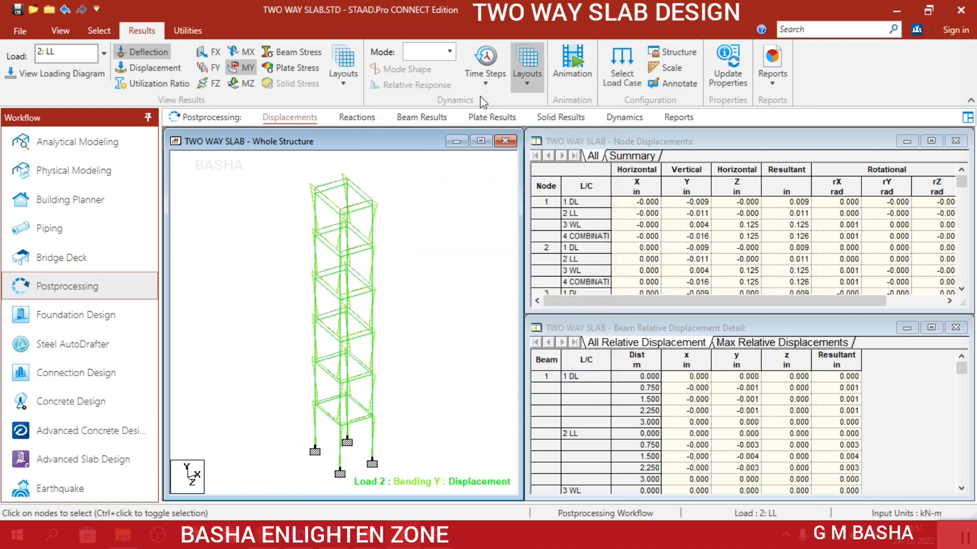
Step: Switch to load case 1: DL and show the MZ bending moment diagram instead of MY
{"action": "left_click", "coordinate": [104, 54]}
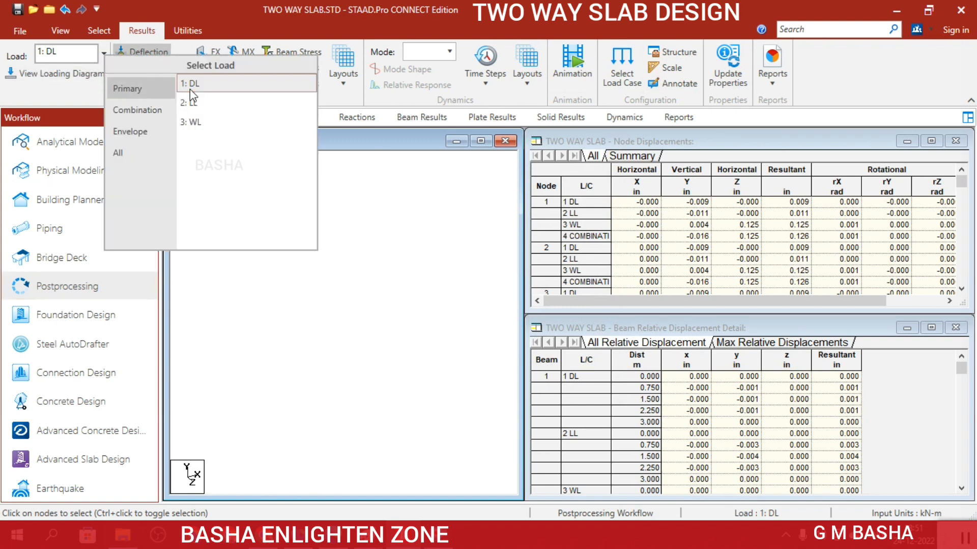
{"action": "left_click", "coordinate": [190, 86]}
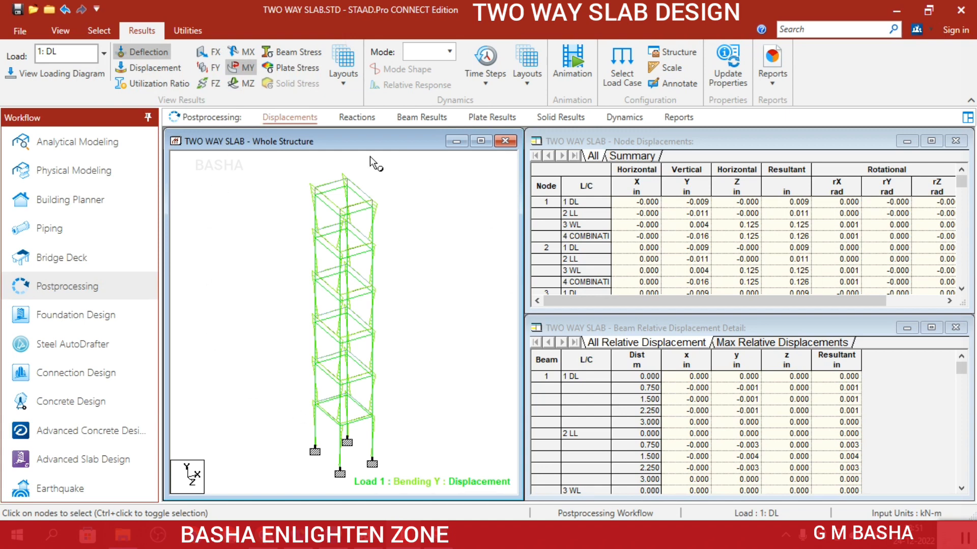
{"action": "left_click", "coordinate": [240, 68]}
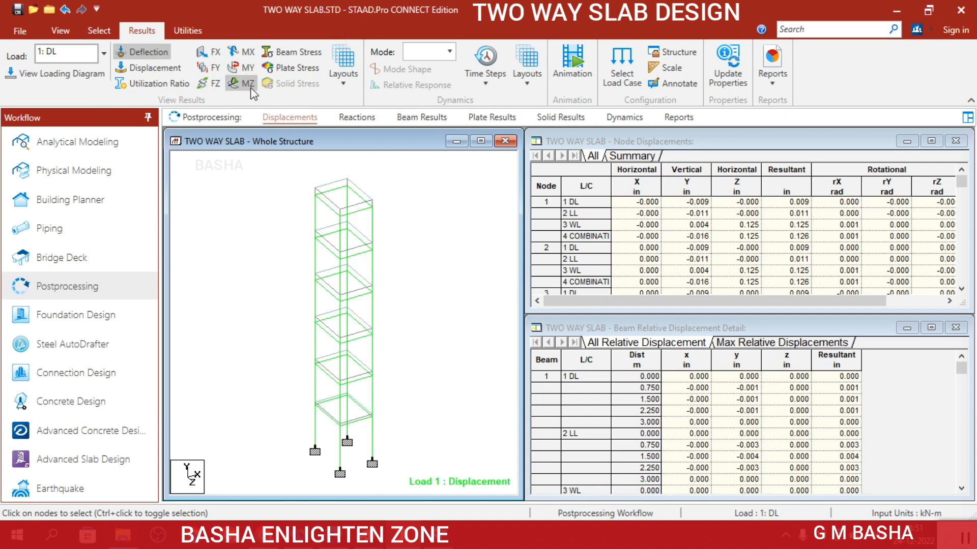
{"action": "left_click", "coordinate": [240, 84]}
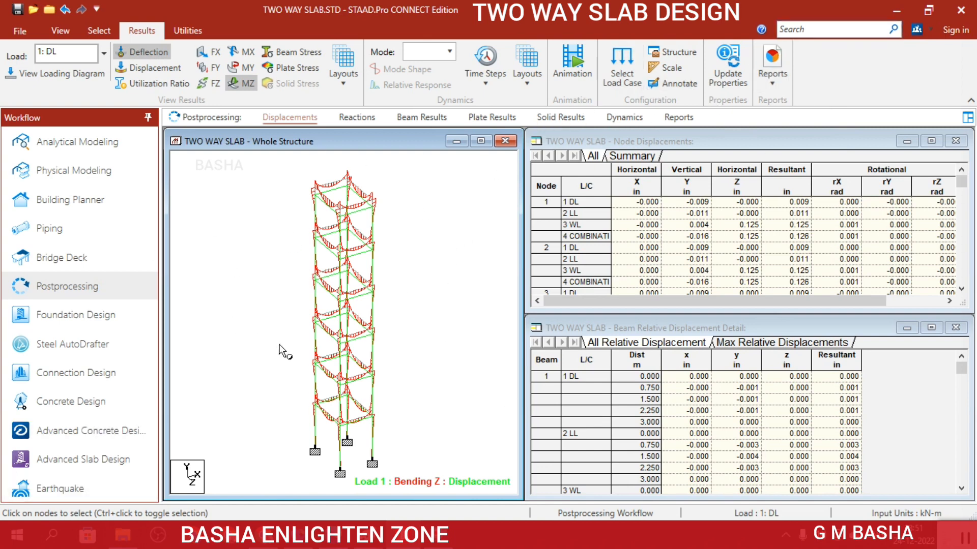
Step: Return to the Analytical Modeling workflow and examine the concrete design of a top-storey corner column, beam no. 45
{"action": "left_click", "coordinate": [65, 144]}
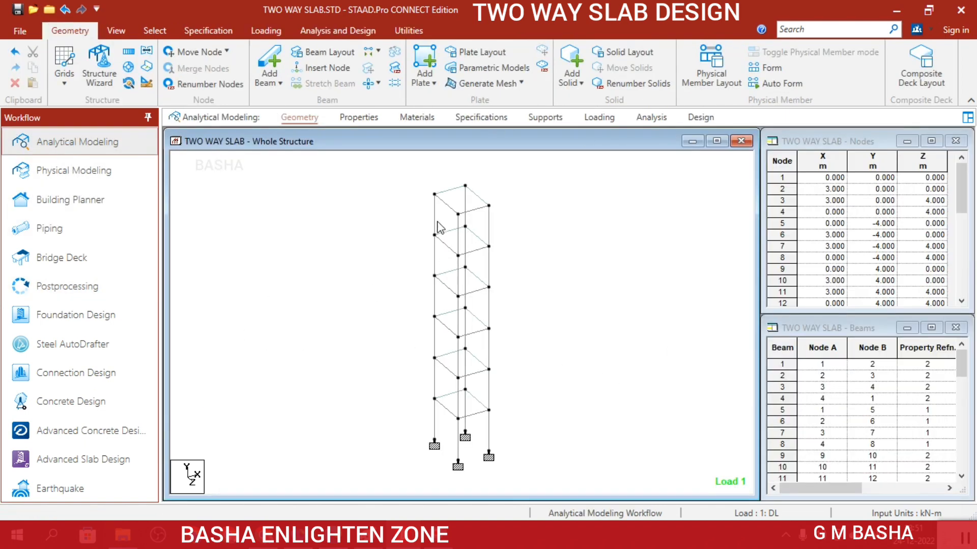
{"action": "double_click", "coordinate": [434, 226]}
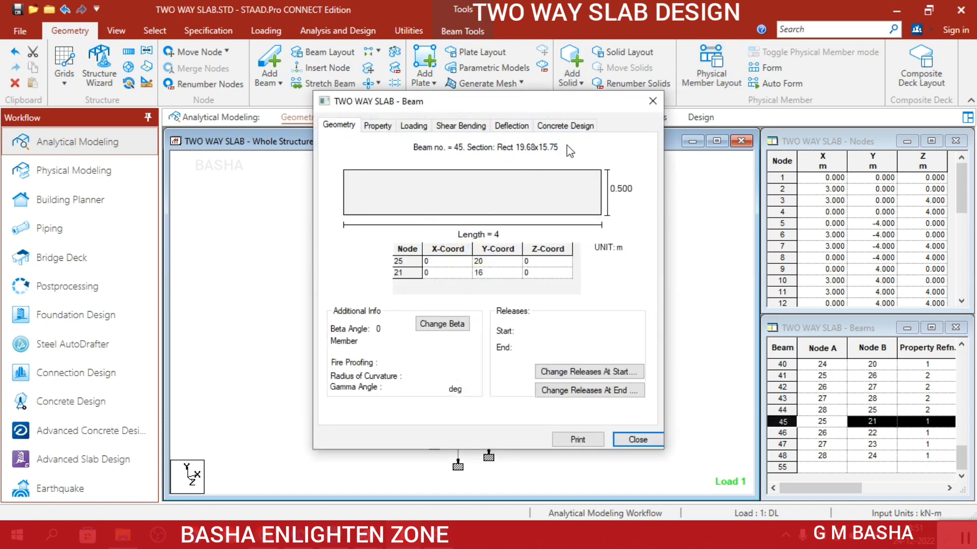
{"action": "left_click", "coordinate": [571, 127]}
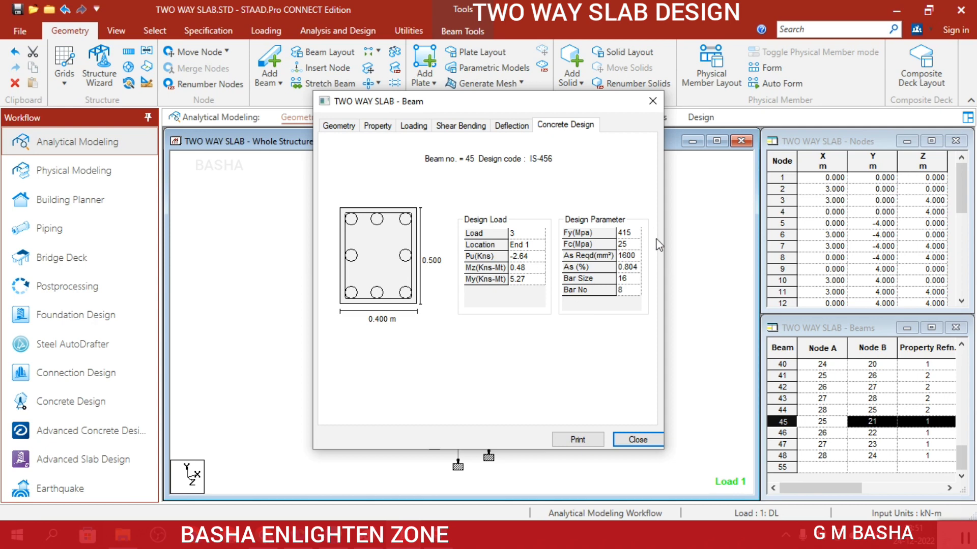
{"action": "left_click", "coordinate": [637, 440]}
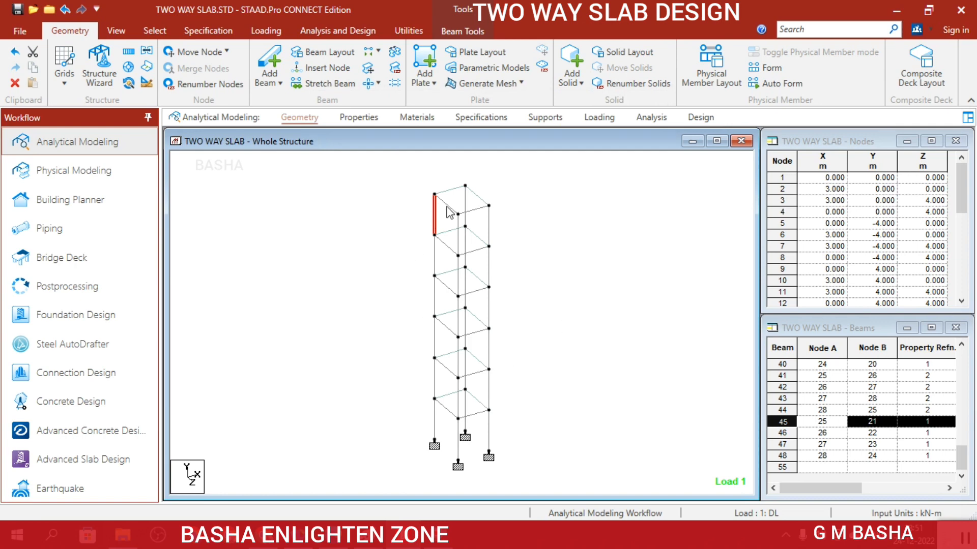
Step: Examine the concrete design, shear bending and deflection results of the 3 m floor beam no. 27
{"action": "double_click", "coordinate": [482, 294]}
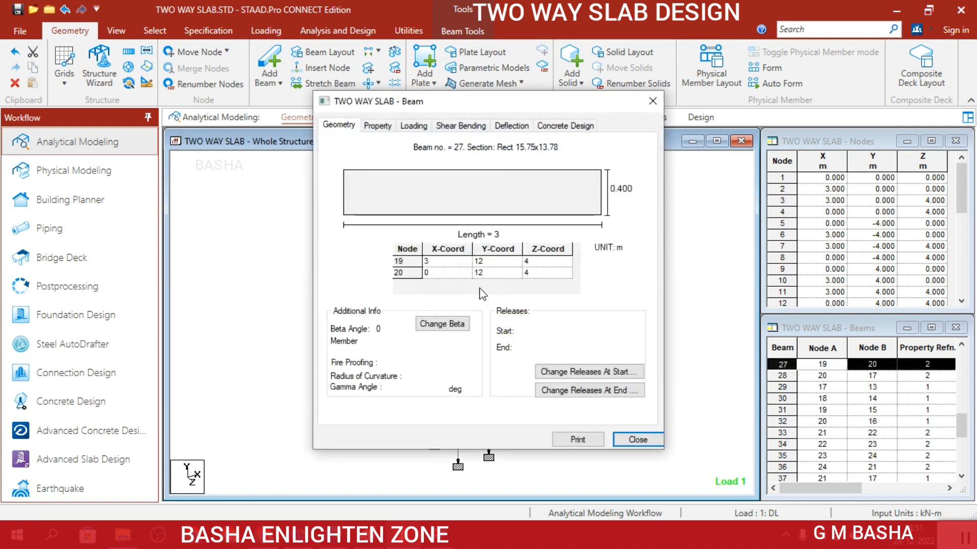
{"action": "left_click", "coordinate": [566, 126]}
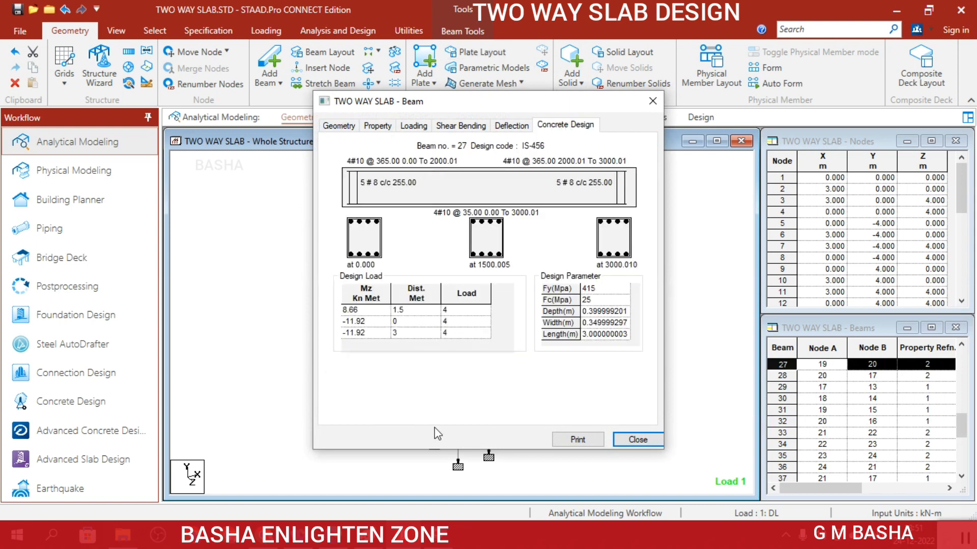
{"action": "left_click", "coordinate": [451, 128]}
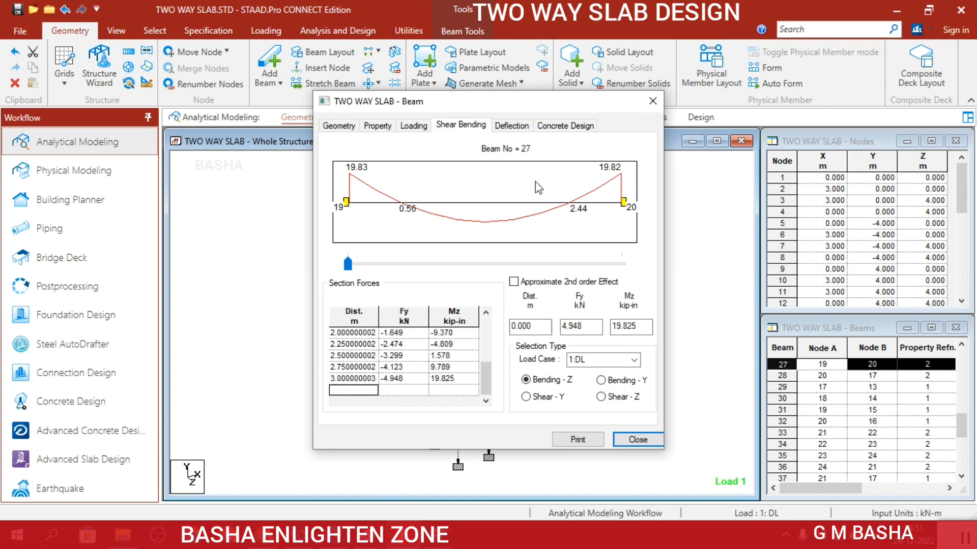
{"action": "left_click", "coordinate": [511, 126]}
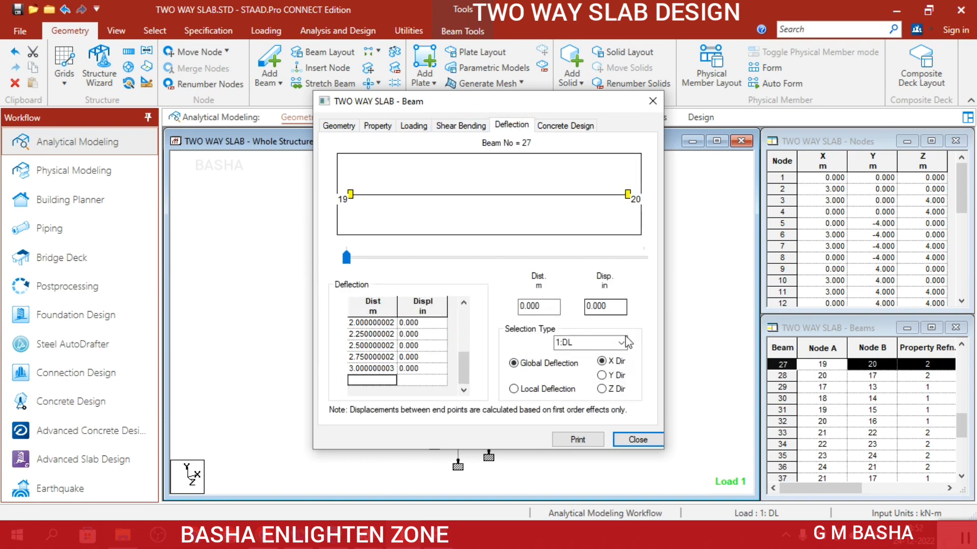
{"action": "left_click", "coordinate": [655, 438]}
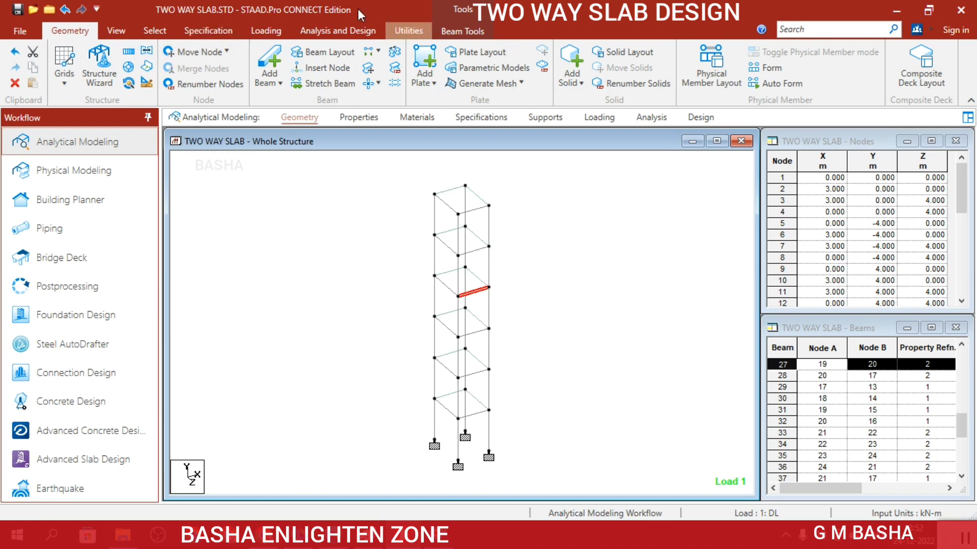
Step: Run the analysis again and open its output file in a maximized viewer window
{"action": "left_click", "coordinate": [340, 31]}
{"action": "left_click", "coordinate": [235, 62]}
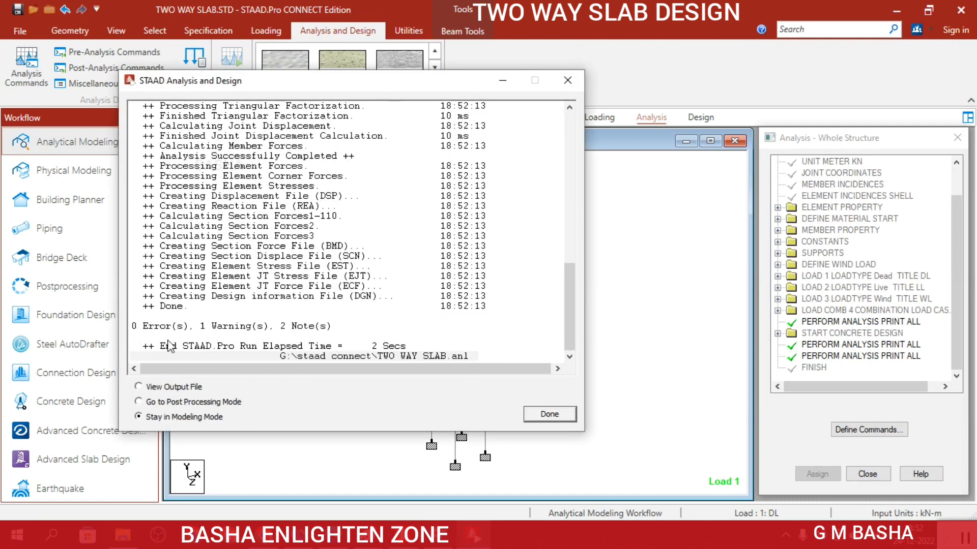
{"action": "left_click", "coordinate": [138, 386]}
{"action": "left_click", "coordinate": [564, 414]}
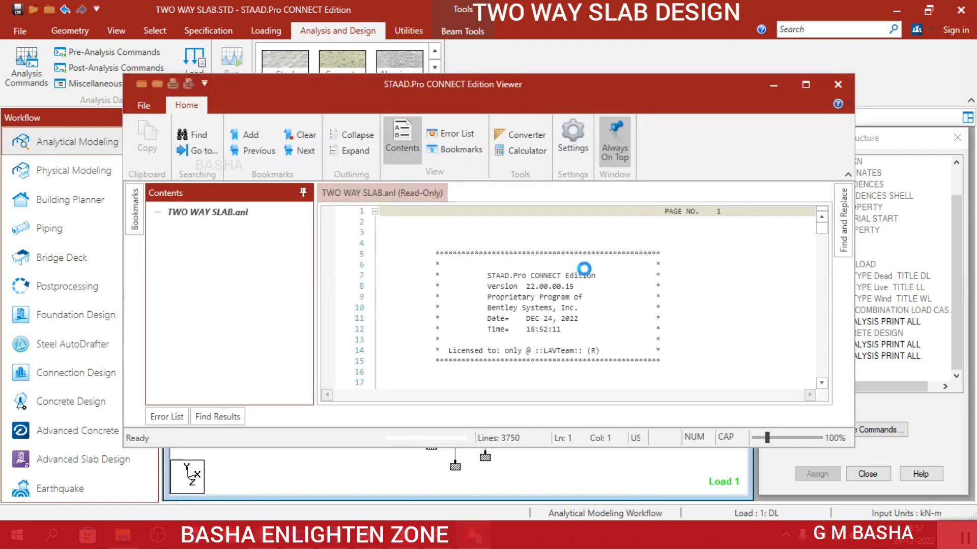
{"action": "left_click", "coordinate": [798, 87]}
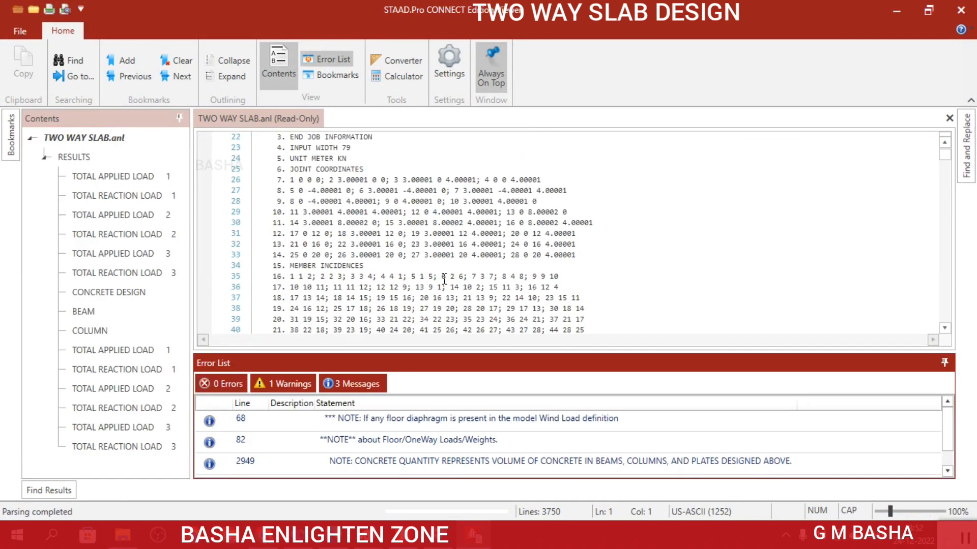
Step: Go to the CONCRETE DESIGN results in the output file and read through the IS-456 design results of beams 1 and 2
{"action": "scroll", "coordinate": [410, 290], "scroll_direction": "down", "scroll_amount": 8}
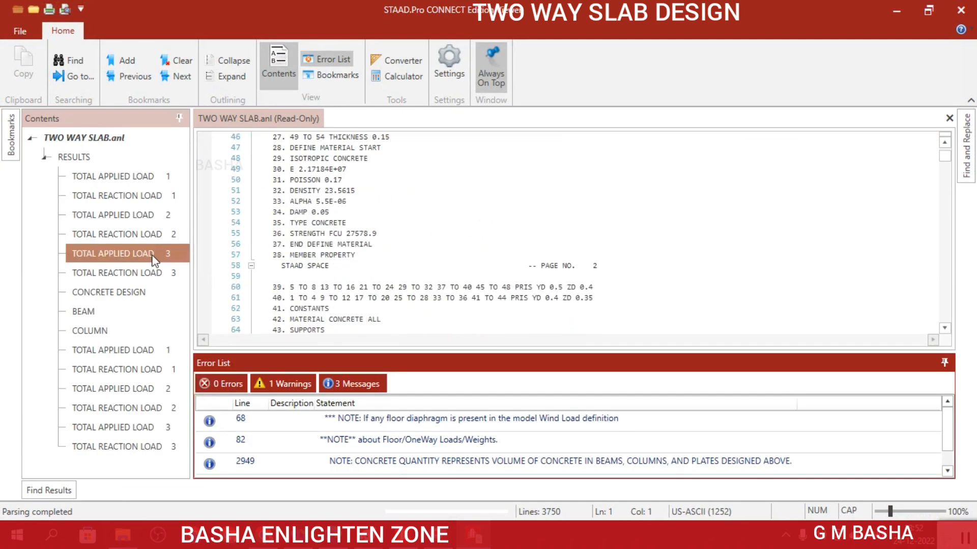
{"action": "left_click", "coordinate": [101, 294]}
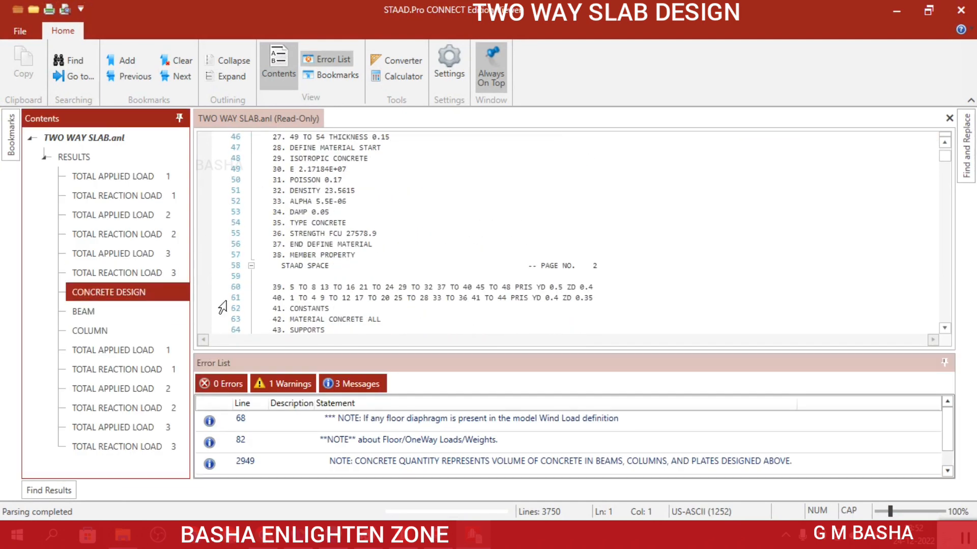
{"action": "double_click", "coordinate": [124, 294]}
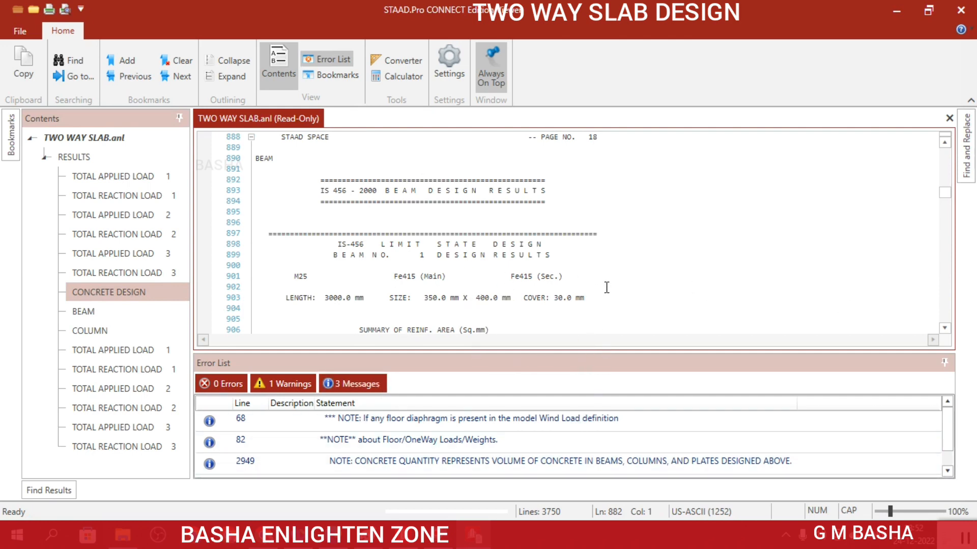
{"action": "scroll", "coordinate": [606, 288], "scroll_direction": "down", "scroll_amount": 3}
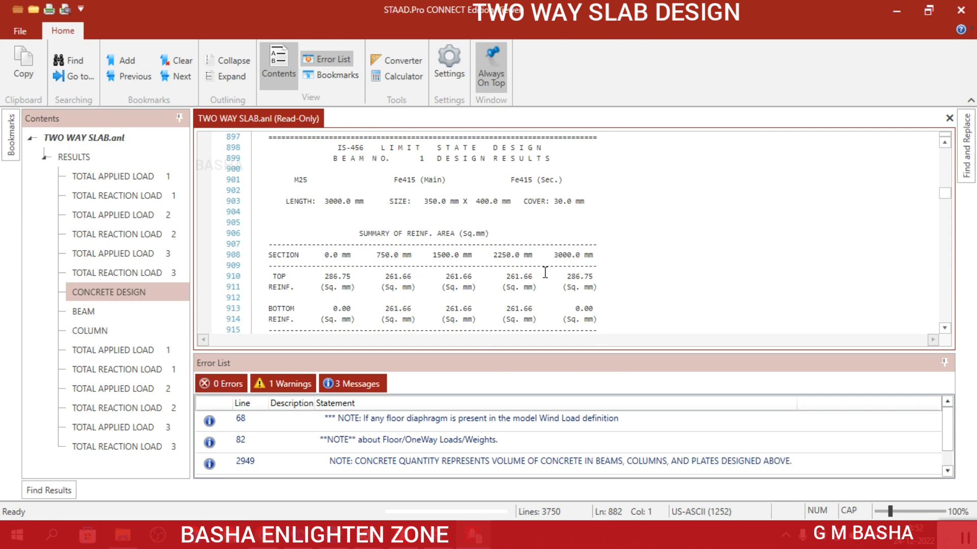
{"action": "scroll", "coordinate": [545, 274], "scroll_direction": "down", "scroll_amount": 13}
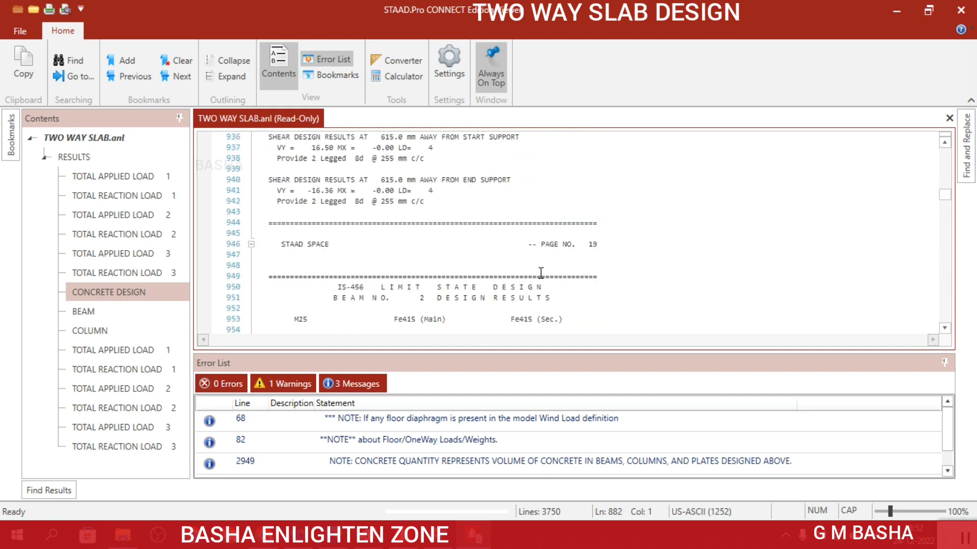
{"action": "scroll", "coordinate": [560, 247], "scroll_direction": "down", "scroll_amount": 3}
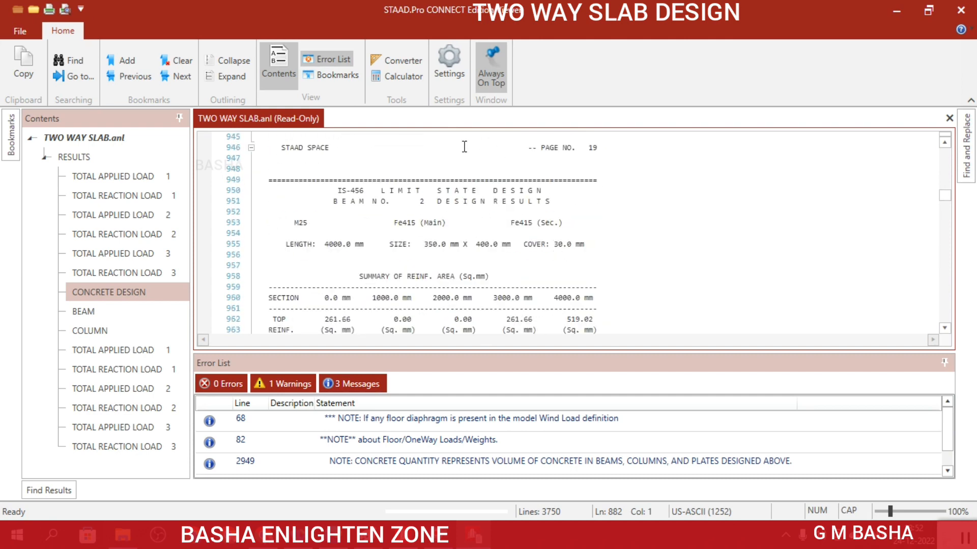